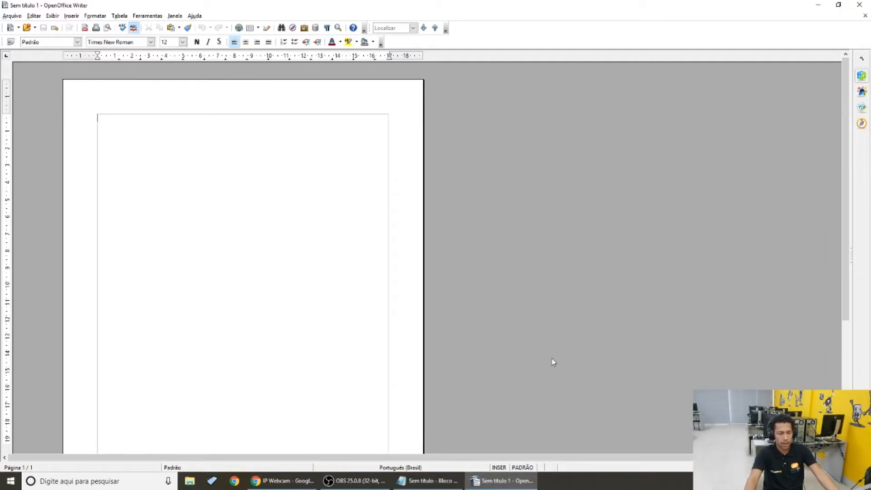
scroll(539, 360, "up", 2, "ctrl")
scroll(541, 364, "up", 4, "ctrl")
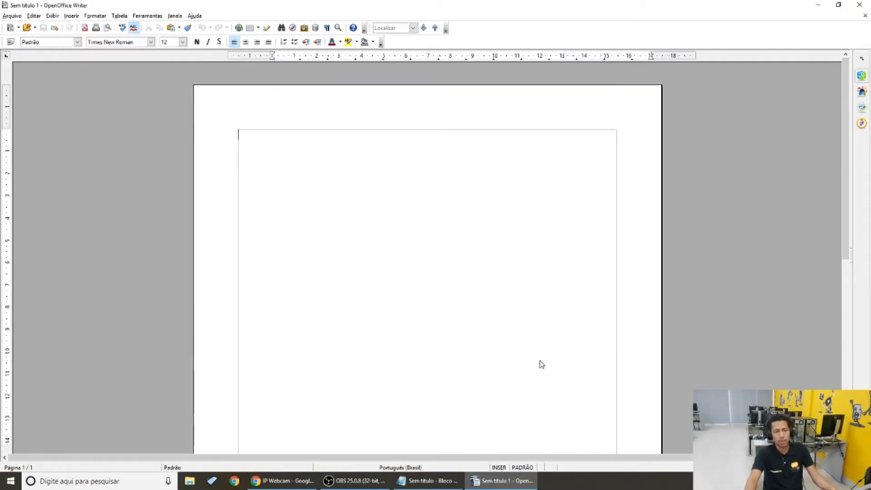
scroll(541, 364, "down", 5, "ctrl")
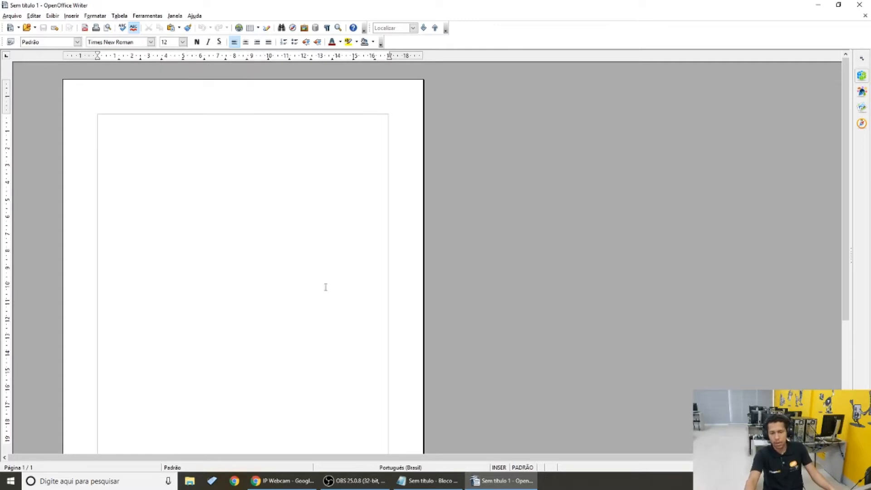
scroll(428, 276, "up", 1, "ctrl")
scroll(358, 229, "up", 2, "ctrl")
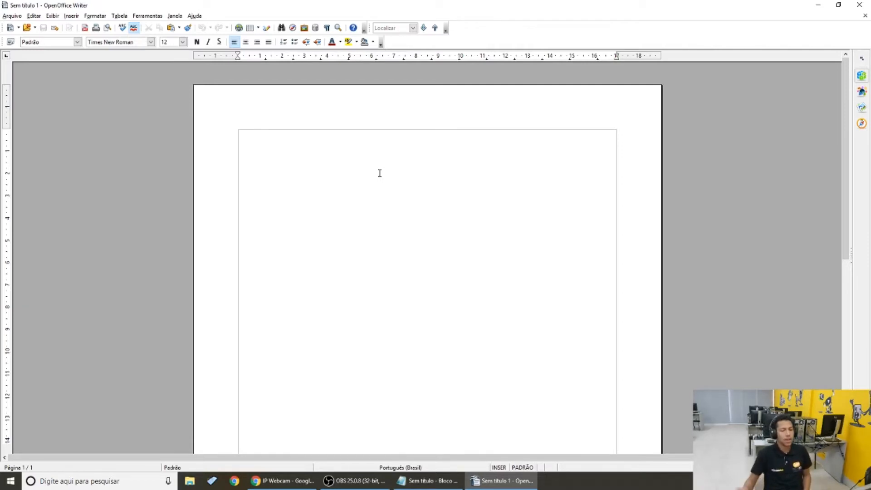
Try the centred, right and left paragraph alignments on the empty first line, ending with centred.
left_click(247, 44)
left_click(257, 44)
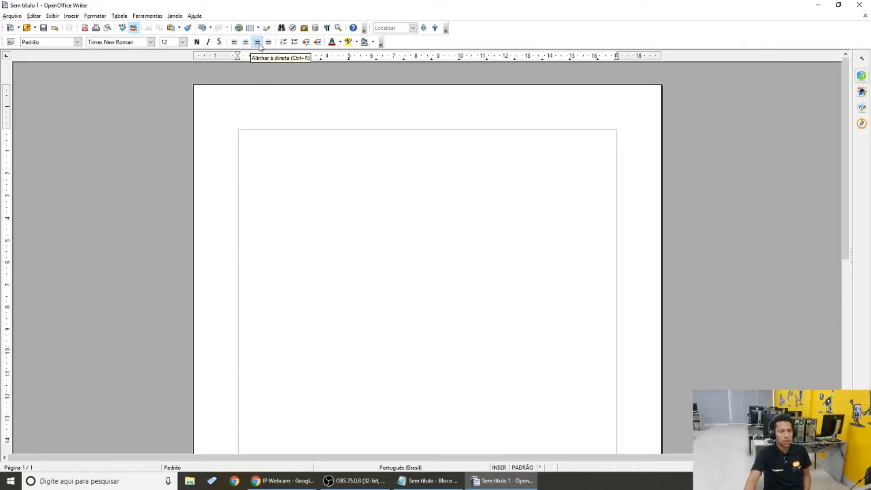
left_click(247, 45)
left_click(234, 42)
left_click(245, 43)
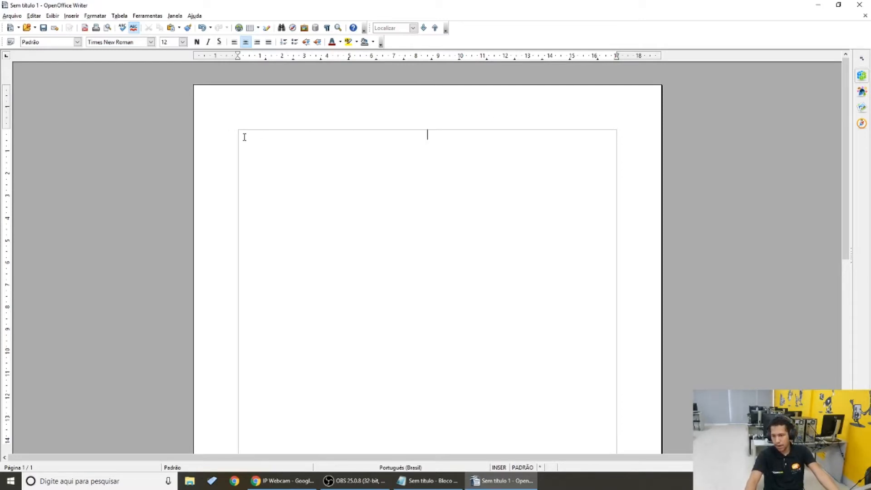
scroll(457, 156, "down", 5)
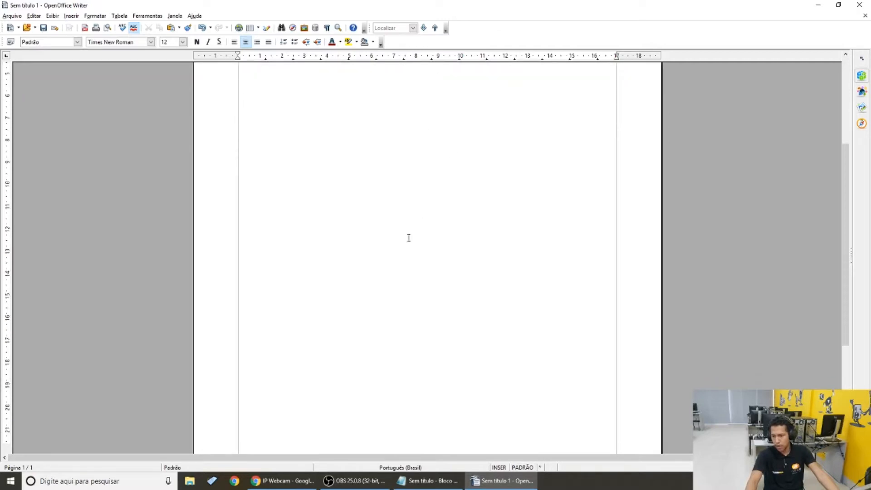
scroll(409, 237, "down", 1)
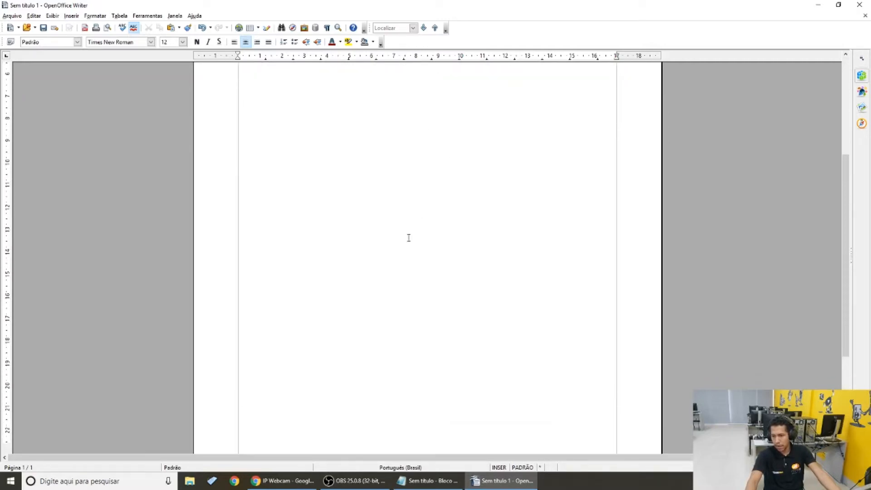
scroll(408, 237, "up", 8)
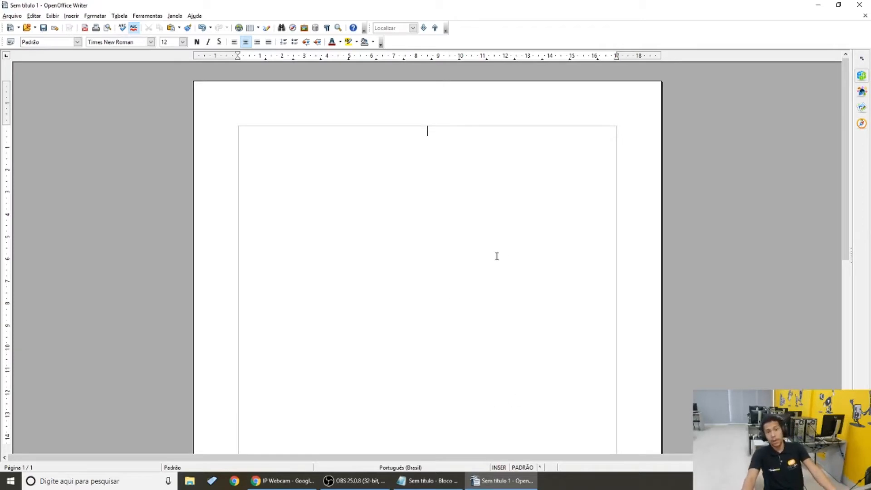
Copy the whole "Conhecendo o OpenOffice" text from the Notepad note and paste it into the empty Writer document.
left_click(429, 480)
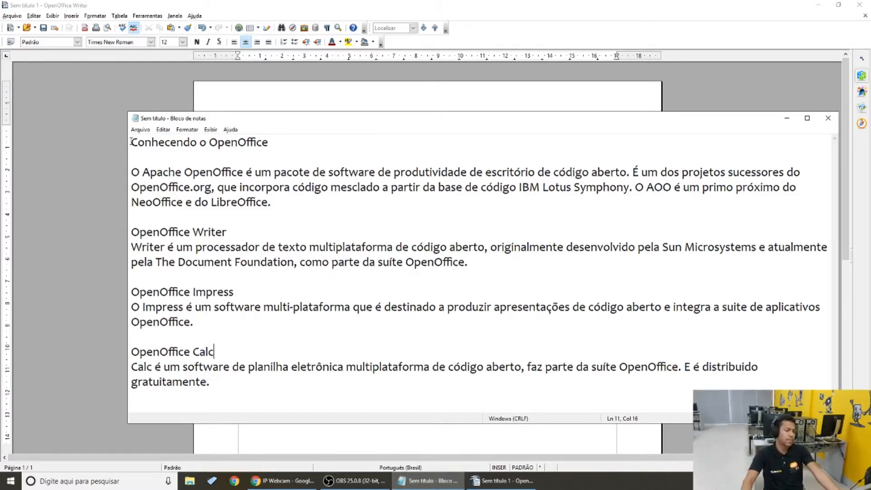
left_click_drag(131, 142, 263, 377)
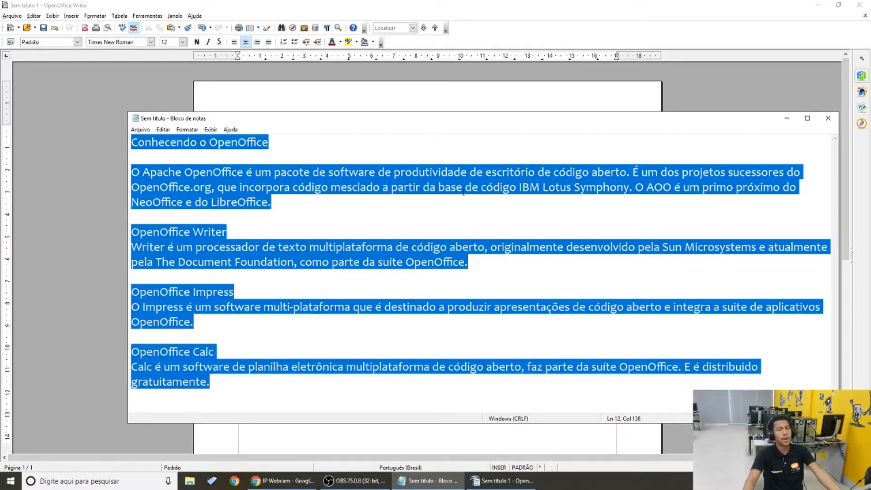
left_click(241, 161)
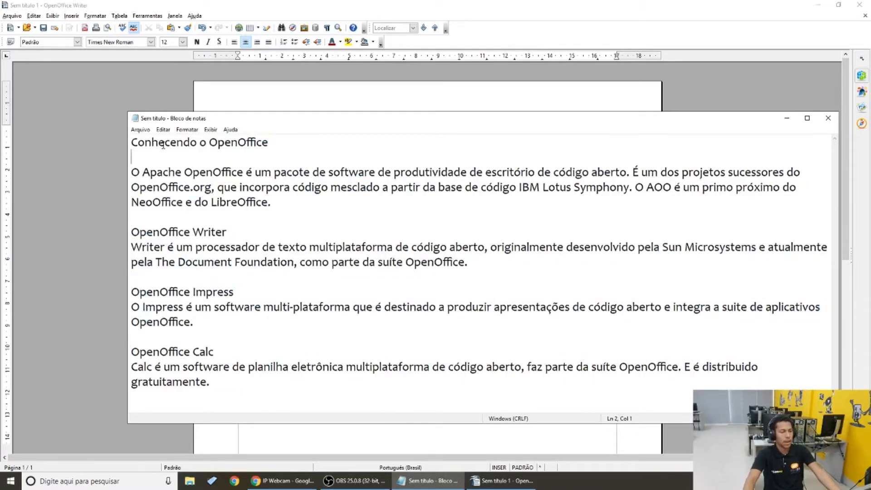
left_click_drag(131, 142, 272, 398)
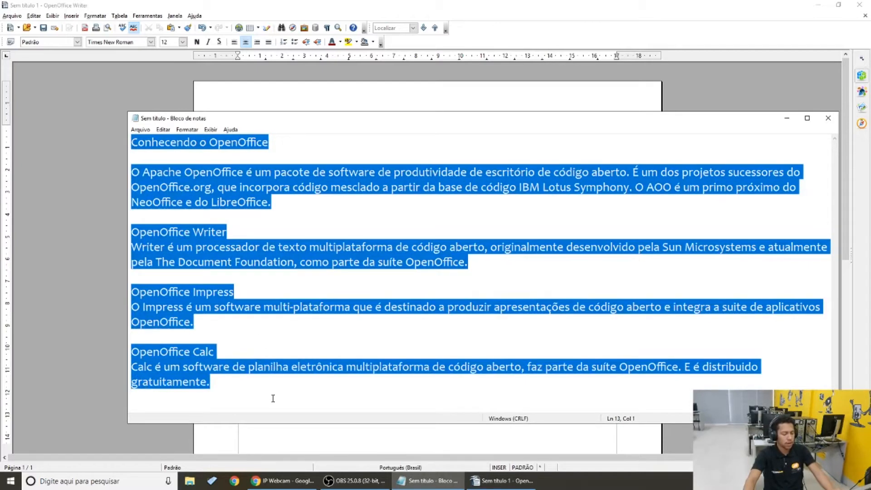
right_click(258, 261)
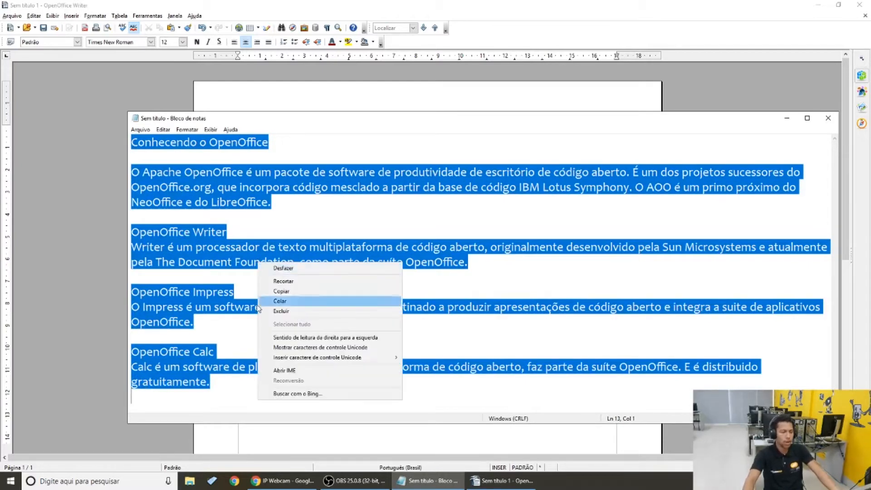
left_click(190, 262)
left_click_drag(132, 141, 239, 385)
key("ctrl+c")
left_click(364, 103)
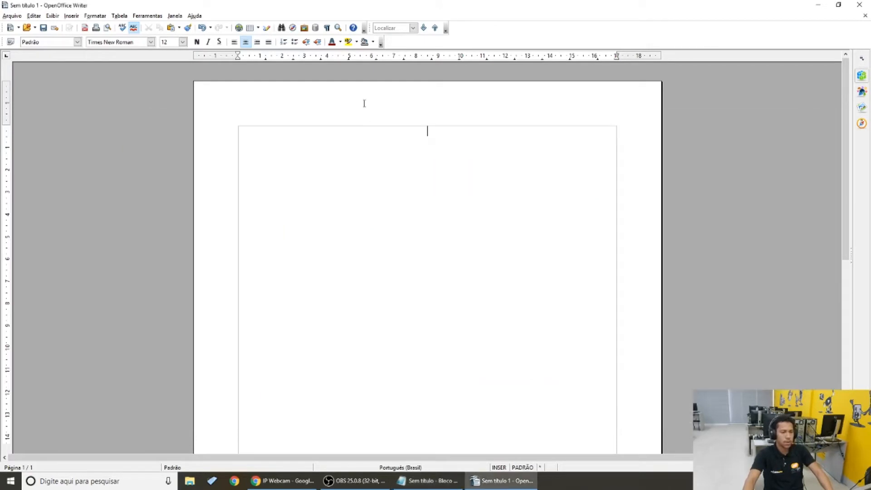
key("ctrl+v")
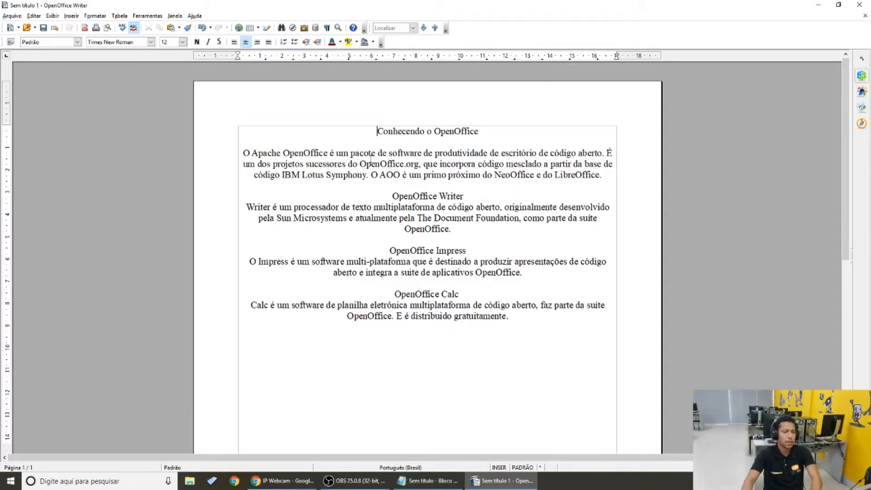
Left-align all of the pasted text, from the title to the OpenOffice Calc paragraph.
left_click_drag(304, 128, 531, 350)
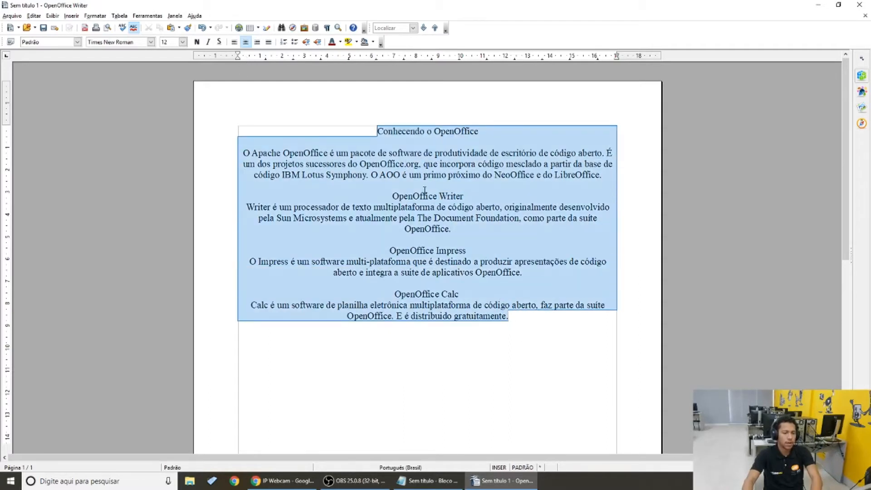
left_click(234, 42)
left_click(375, 163)
left_click(482, 232)
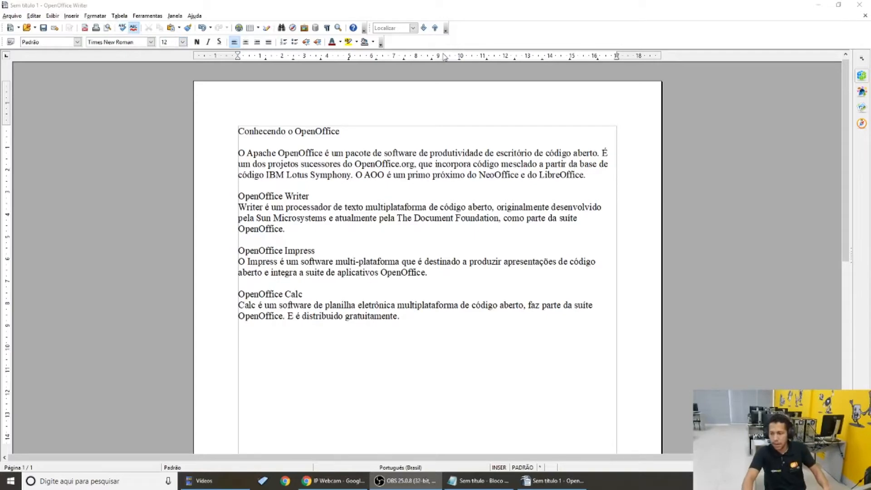
Centre the title line "Conhecendo o OpenOffice".
left_click(383, 141)
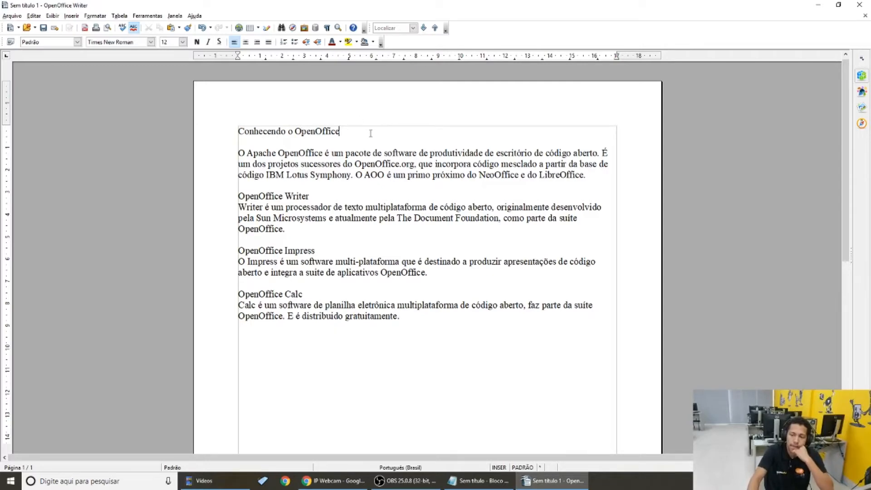
left_click_drag(236, 131, 356, 131)
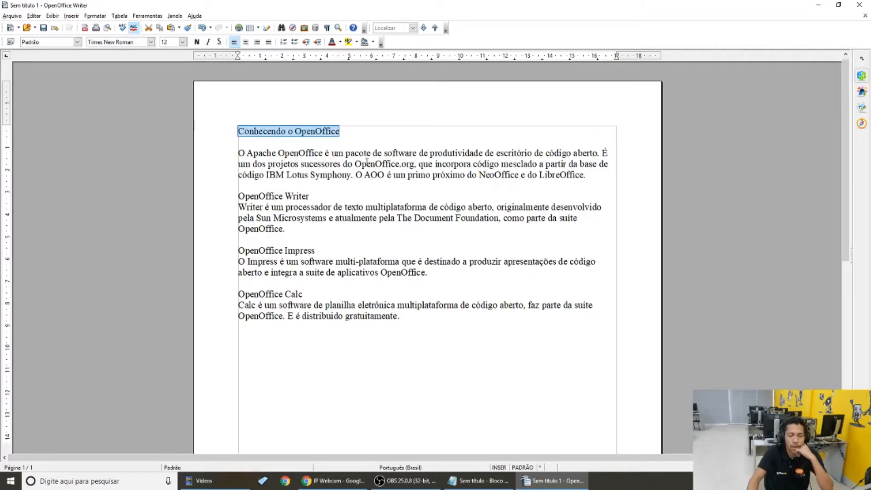
left_click(324, 130)
left_click_drag(341, 131, 285, 130)
left_click(363, 130)
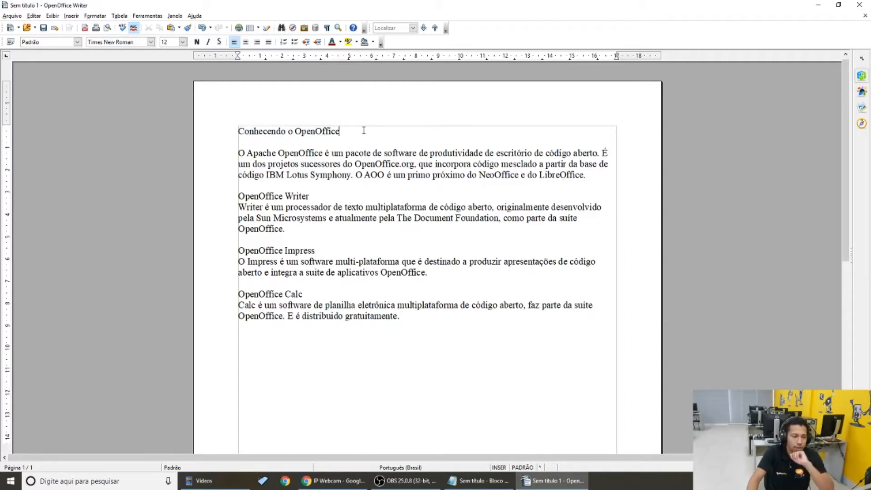
left_click_drag(340, 131, 240, 119)
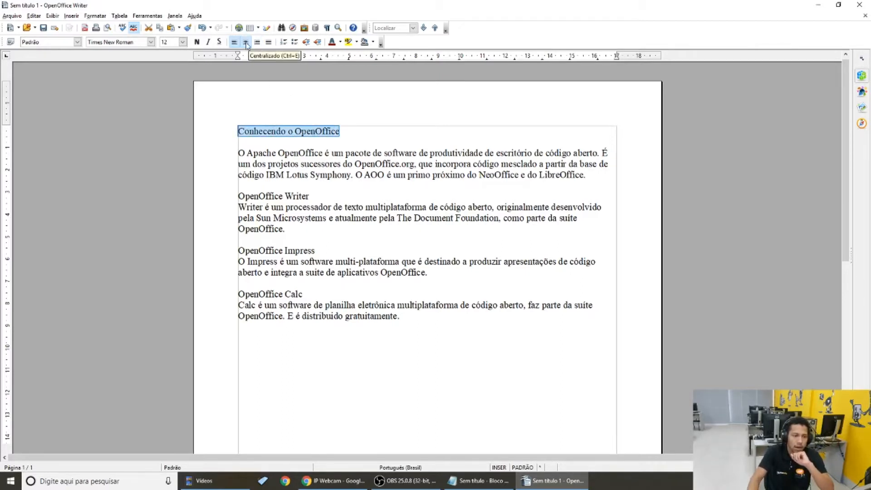
key("ctrl+e")
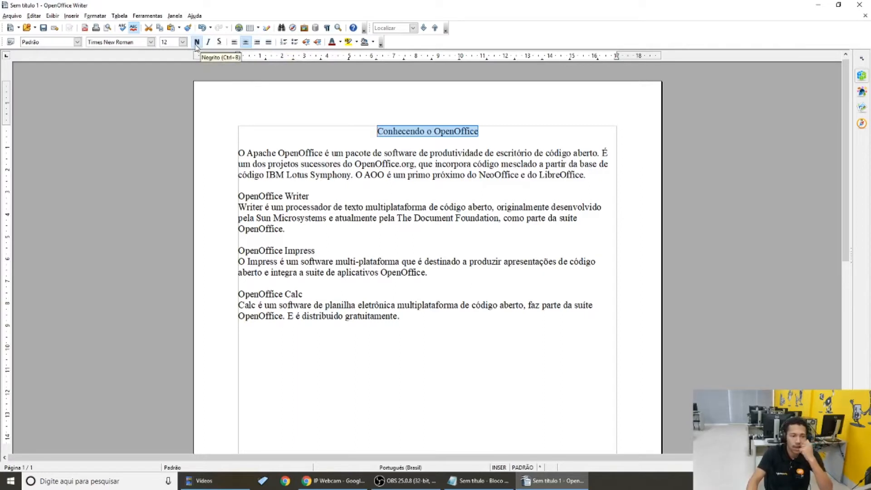
left_click(333, 181)
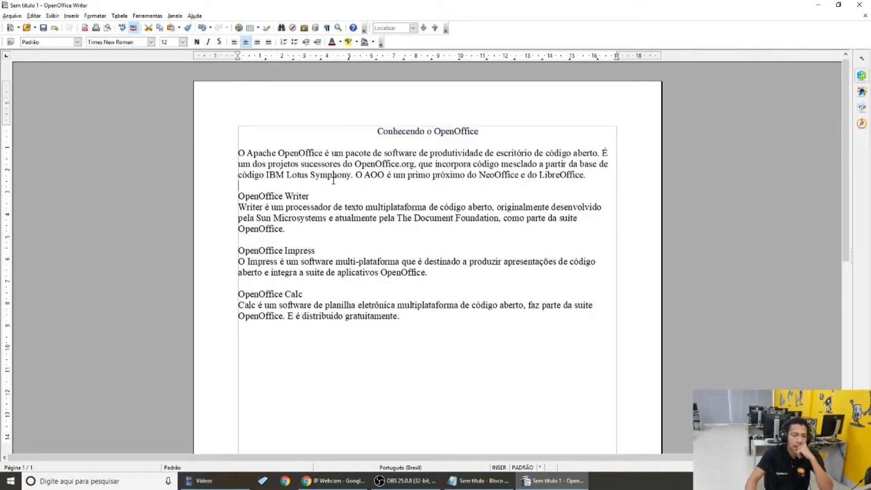
Change the font of the title "Conhecendo o OpenOffice" to Arial Black.
left_click(434, 141)
left_click_drag(433, 141, 373, 117)
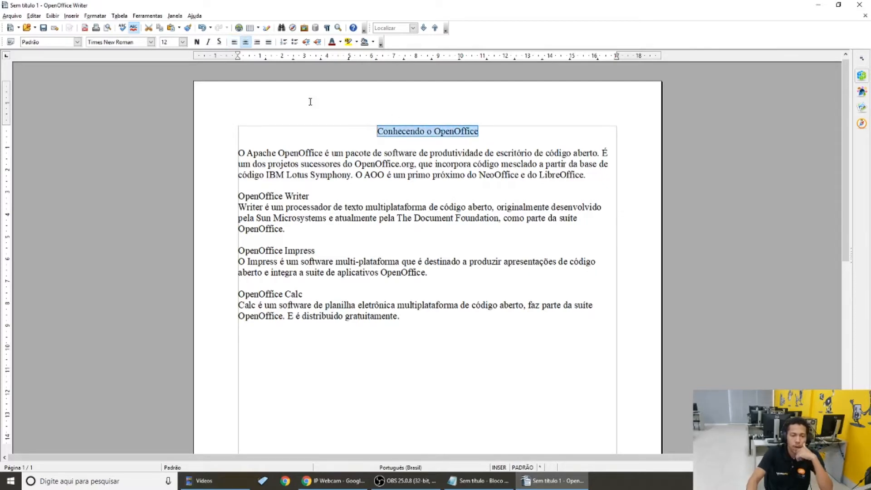
left_click(150, 42)
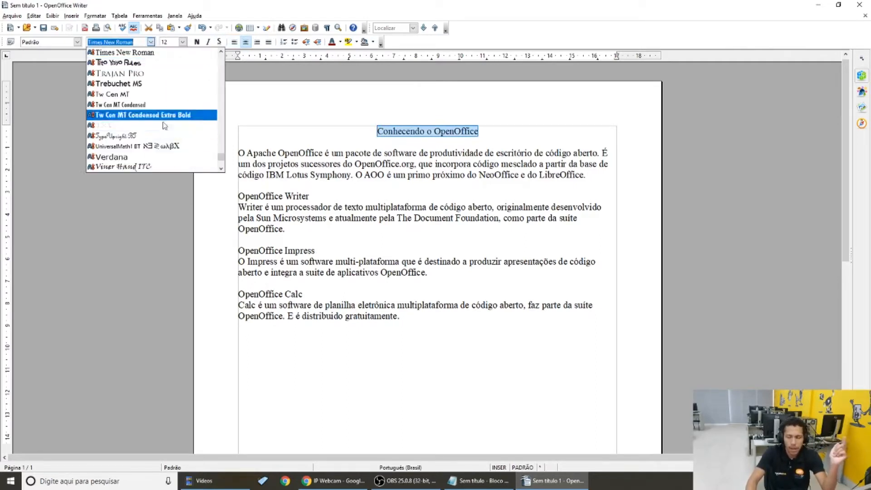
left_click(146, 52)
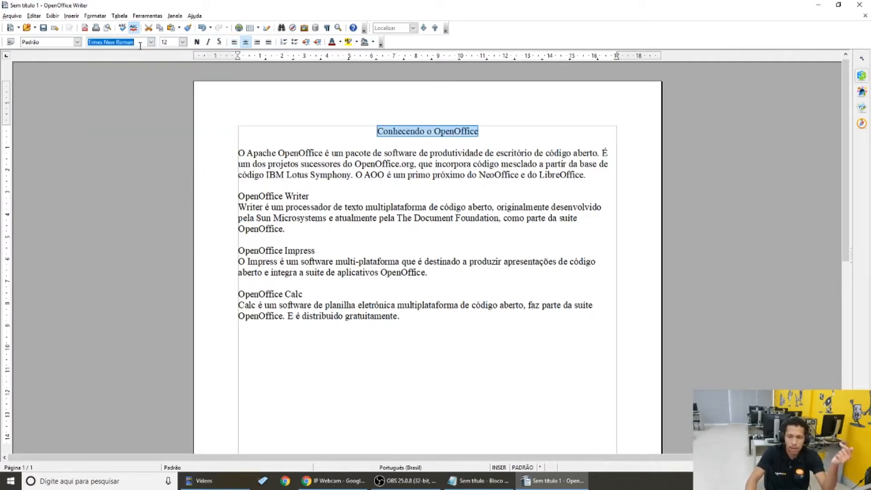
left_click(151, 42)
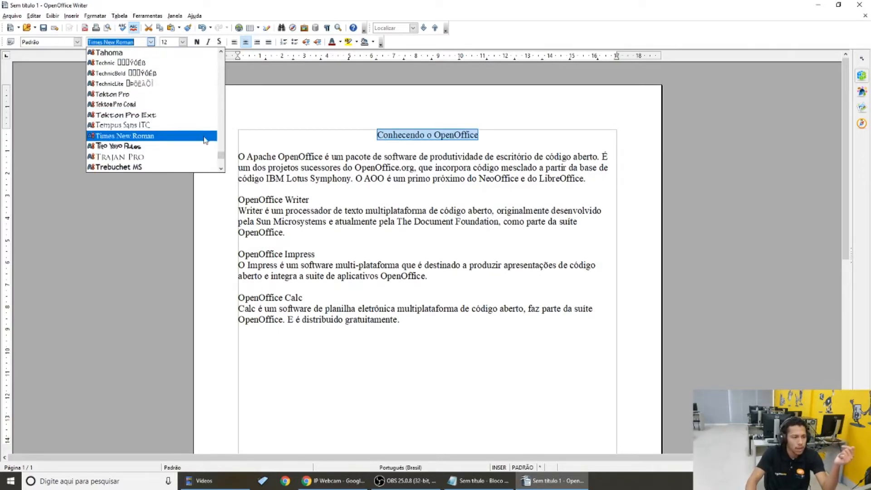
left_click_drag(221, 155, 219, 52)
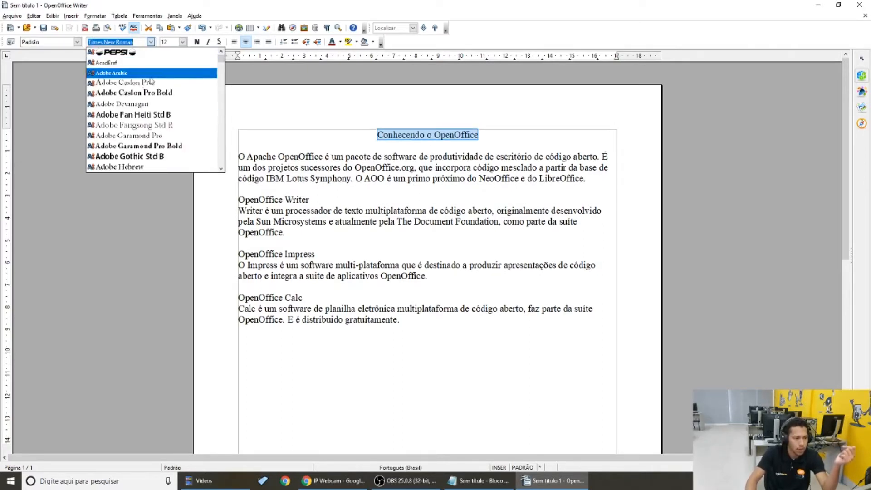
scroll(144, 82, "down", 7)
scroll(152, 104, "down", 1)
left_click(147, 63)
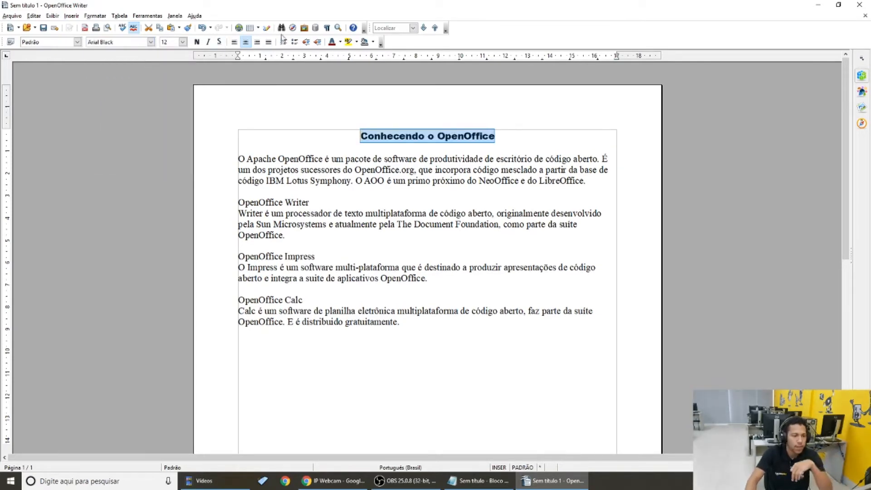
Set the title's font size to 18 after trying size 20.
left_click(184, 42)
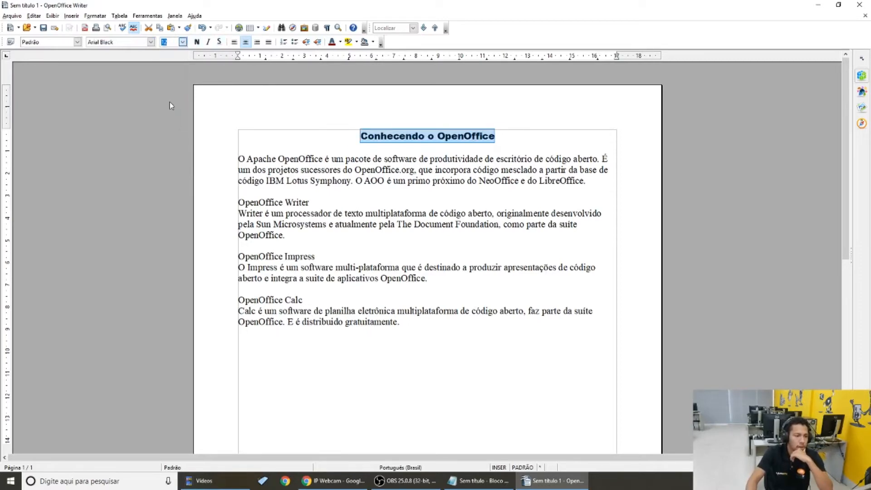
left_click(170, 101)
left_click(183, 42)
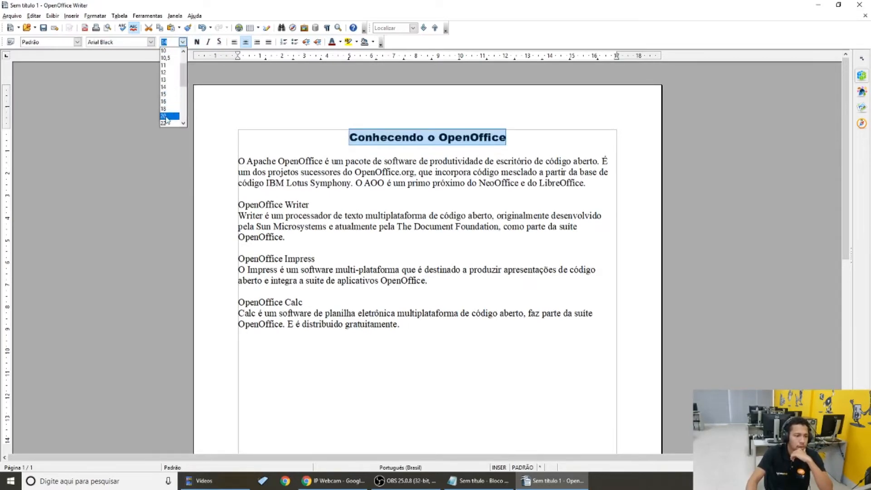
left_click(166, 119)
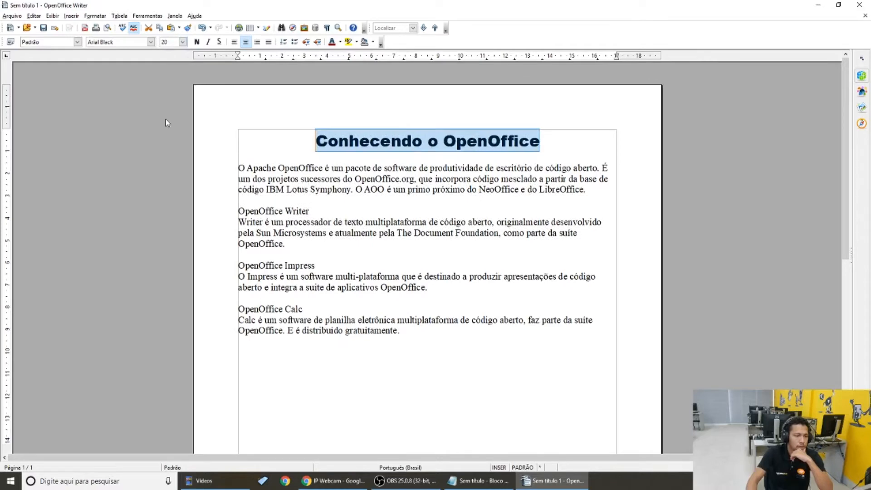
left_click(183, 42)
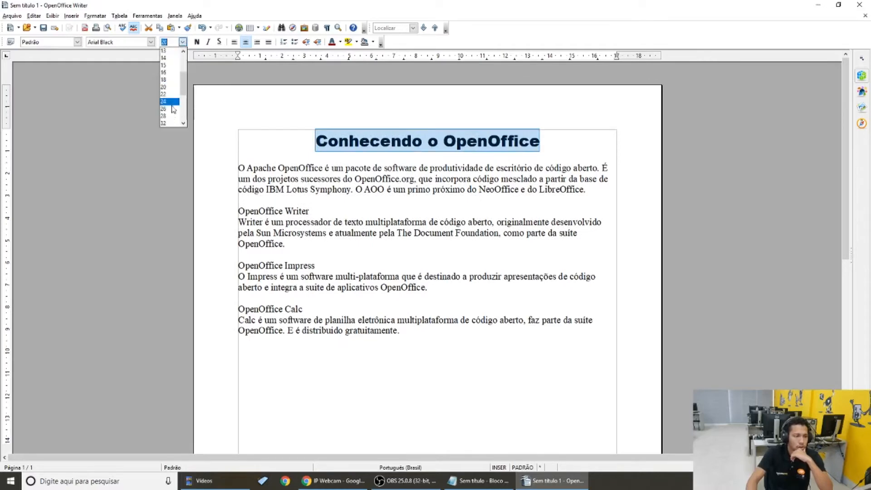
left_click(164, 79)
left_click(348, 154)
left_click_drag(326, 139, 538, 133)
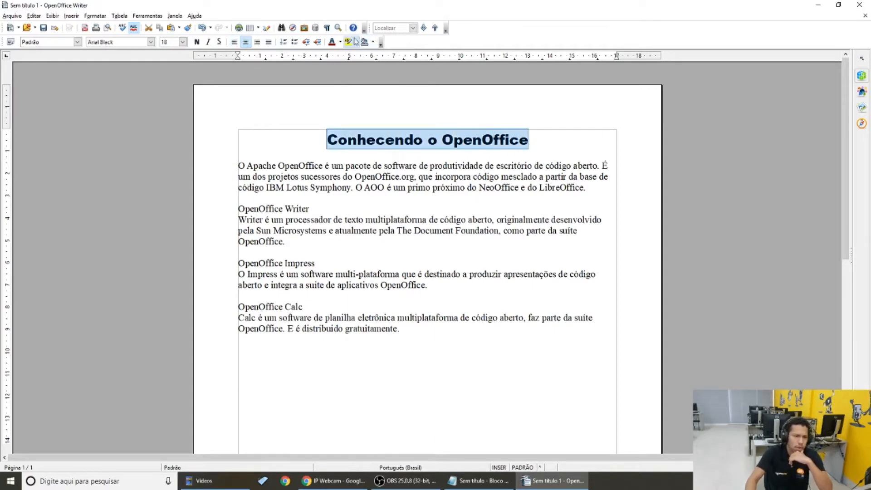
left_click(340, 42)
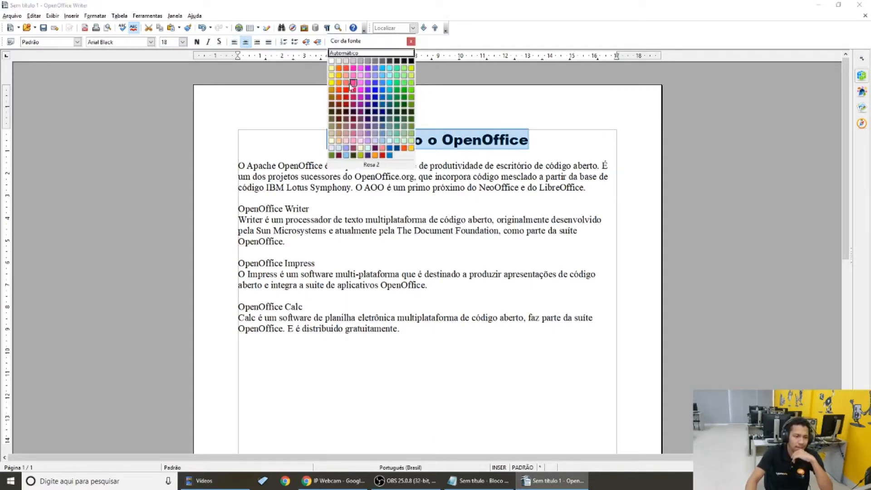
left_click(438, 207)
left_click(480, 149)
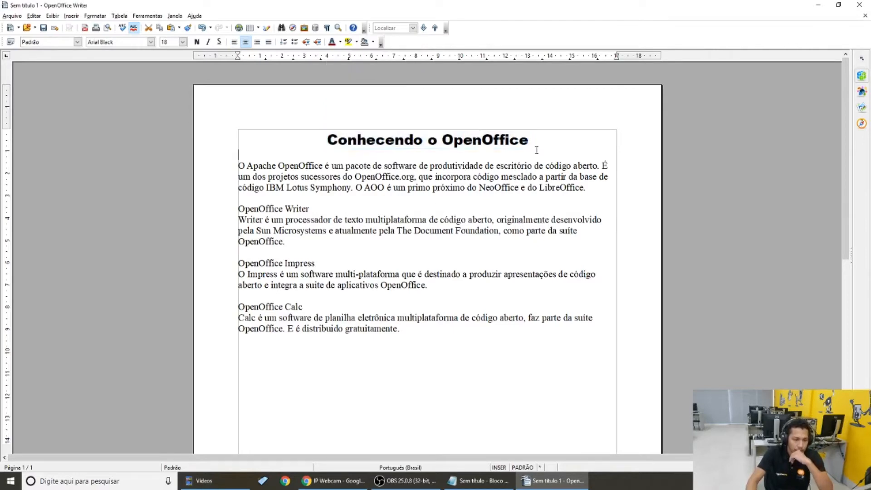
Set the font colour of the title "Conhecendo o OpenOffice" to Automático.
left_click(533, 140)
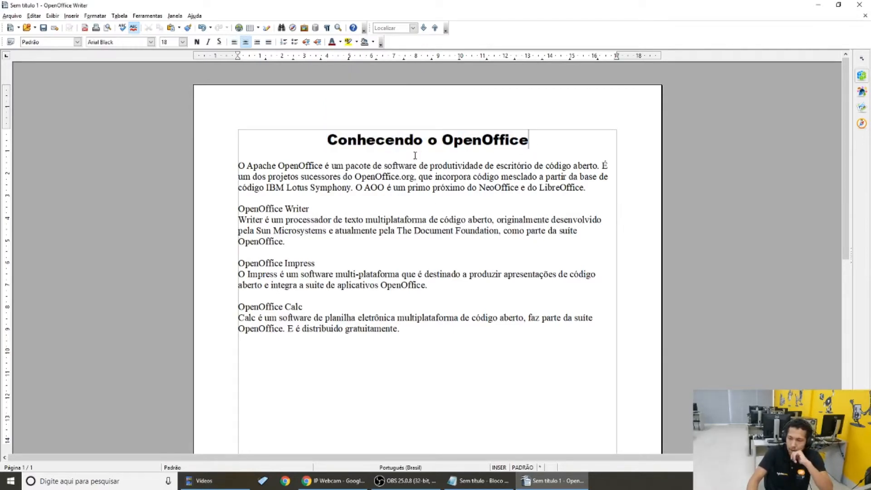
mouse_move(322, 151)
left_mouse_down()
mouse_move(540, 145)
mouse_move(326, 138)
left_mouse_up()
left_click(340, 42)
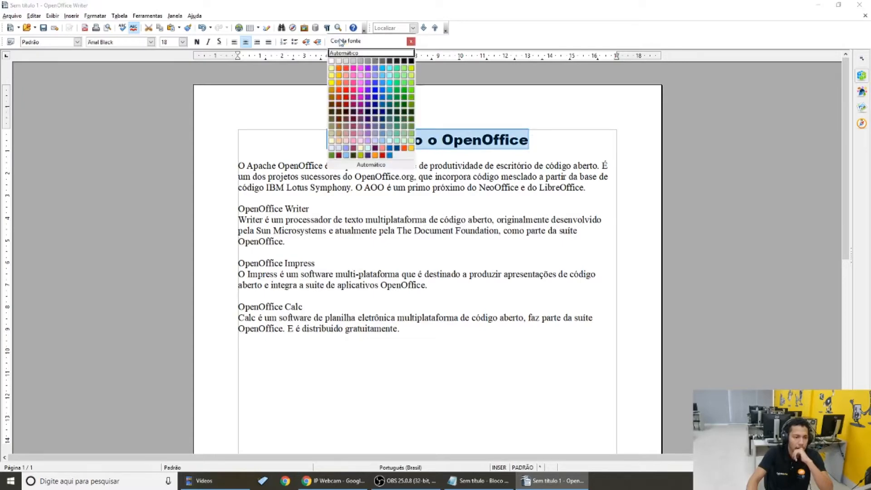
left_click(384, 57)
left_click(397, 165)
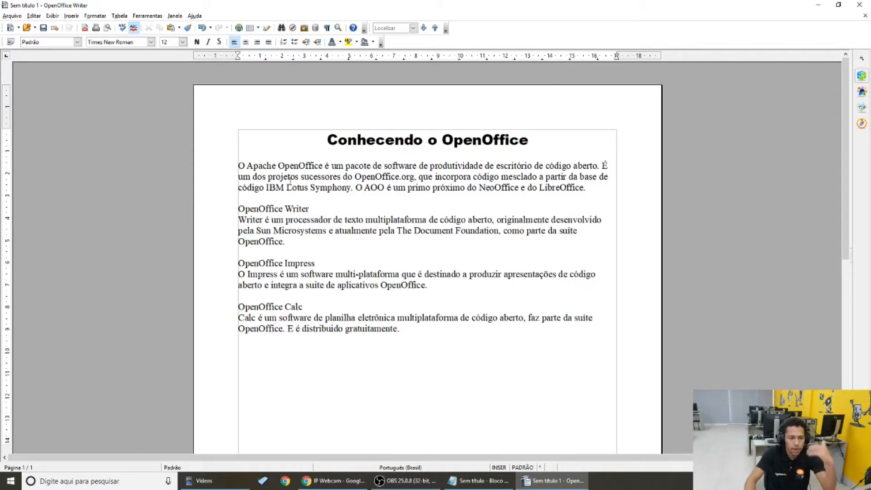
Change the font of the first body paragraph, starting "O Apache OpenOffice", to Arial.
left_click(403, 188)
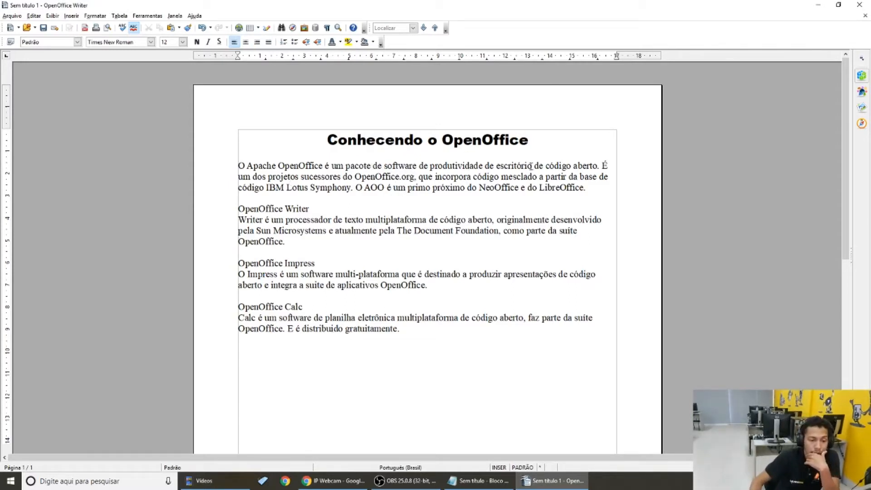
left_click(587, 189)
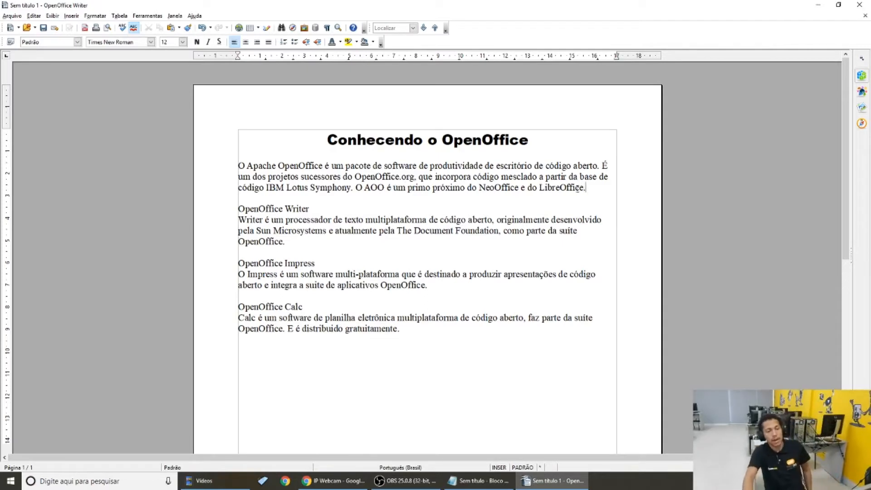
left_click_drag(241, 165, 595, 190)
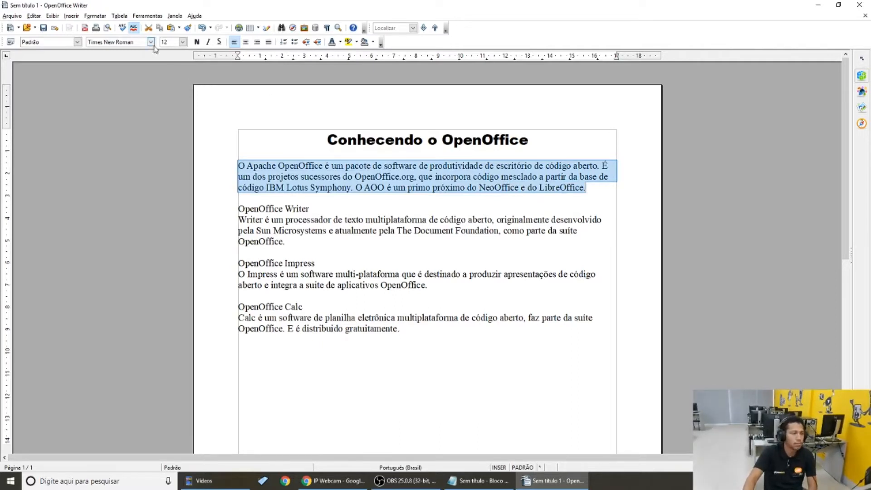
left_click(132, 43)
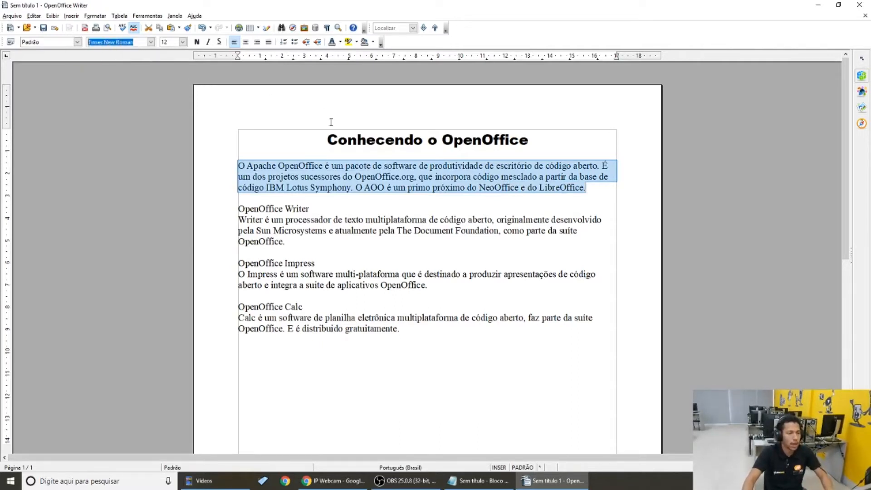
type("A")
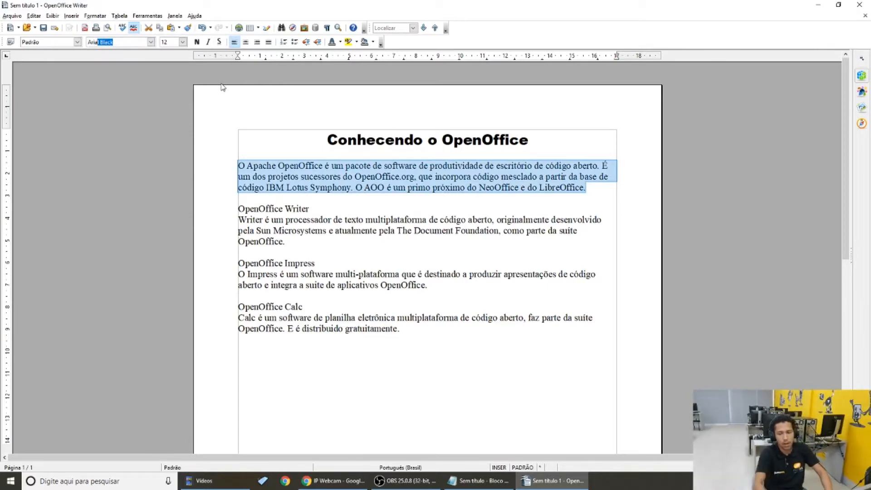
type("rial")
key("Delete")
key("Return")
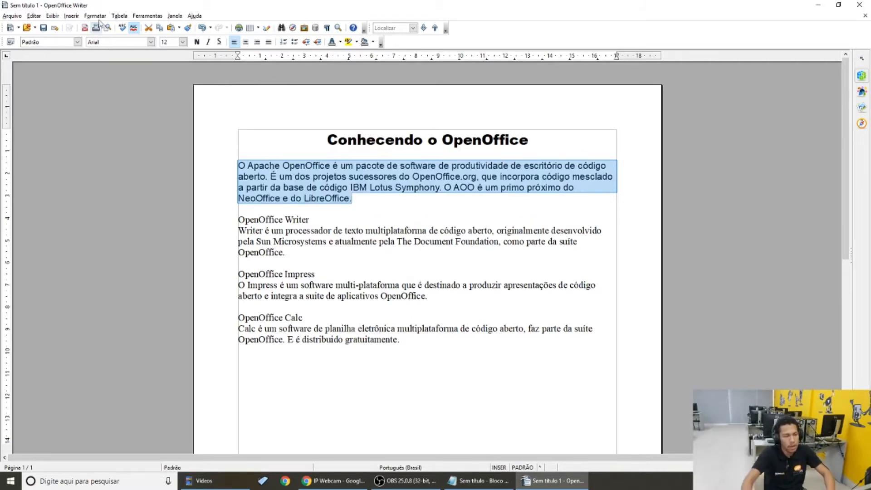
left_click(150, 42)
scroll(145, 103, "down", 7)
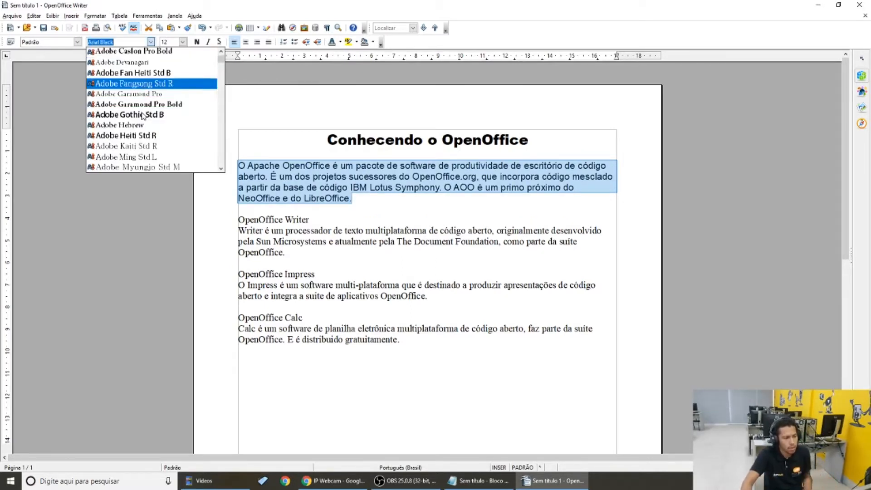
scroll(145, 86, "up", 1)
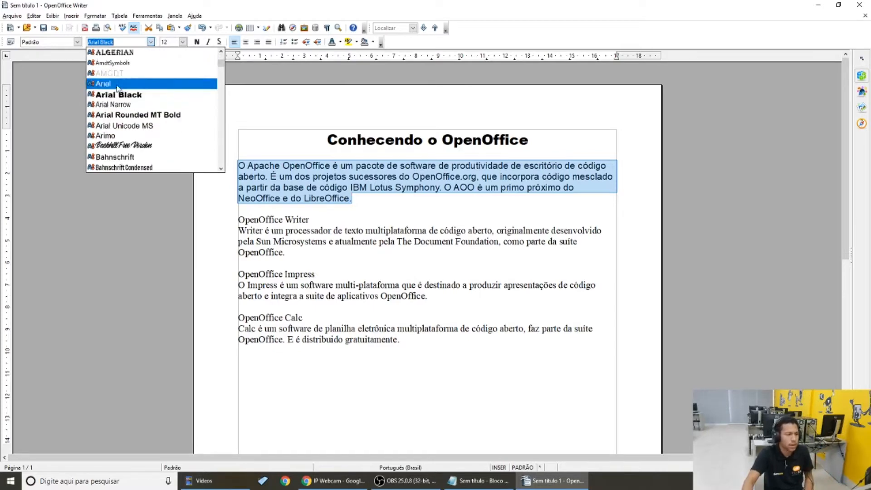
left_click(325, 185)
left_click(302, 231)
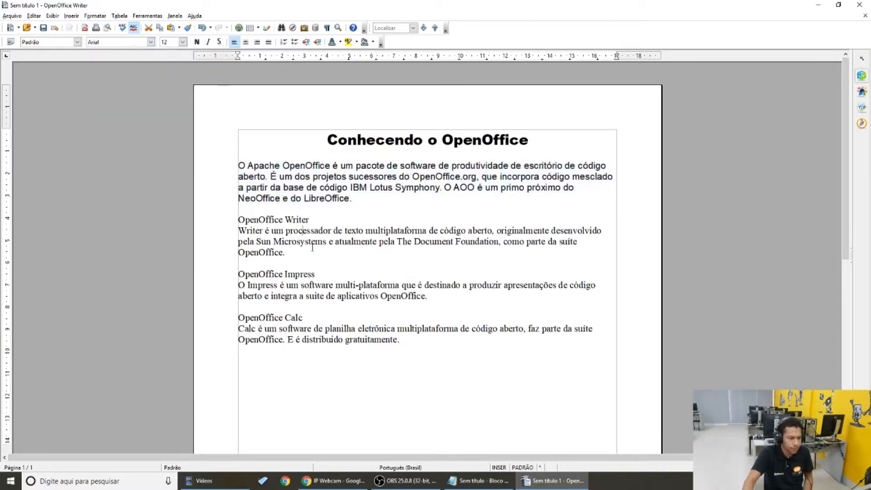
Change the font of all the text below the title, through the OpenOffice Calc paragraph, to Arial.
left_click_drag(238, 165, 516, 365)
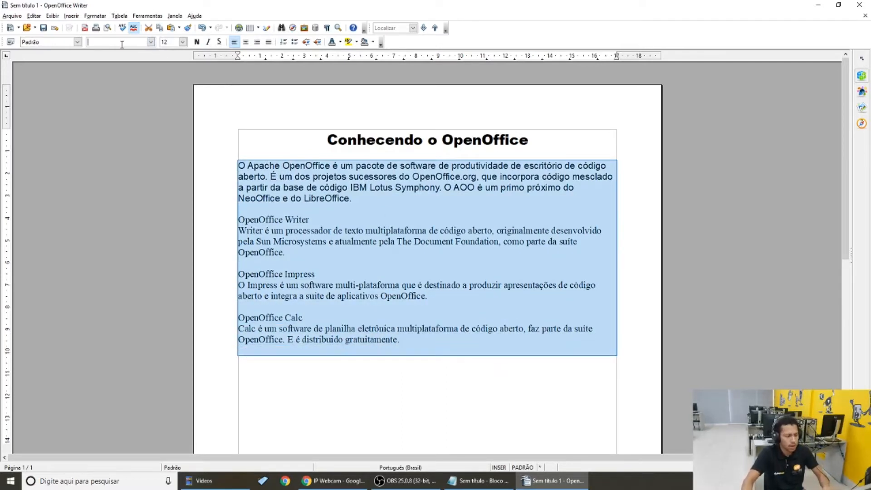
type("Arial")
key("Delete")
key("Return")
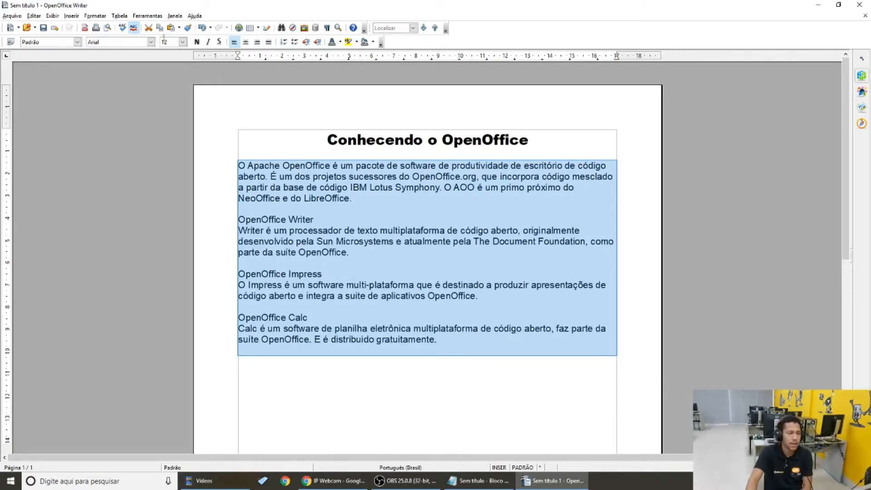
Try font size 13 on the text below the title and return it to size 12.
left_click(182, 42)
left_click(171, 94)
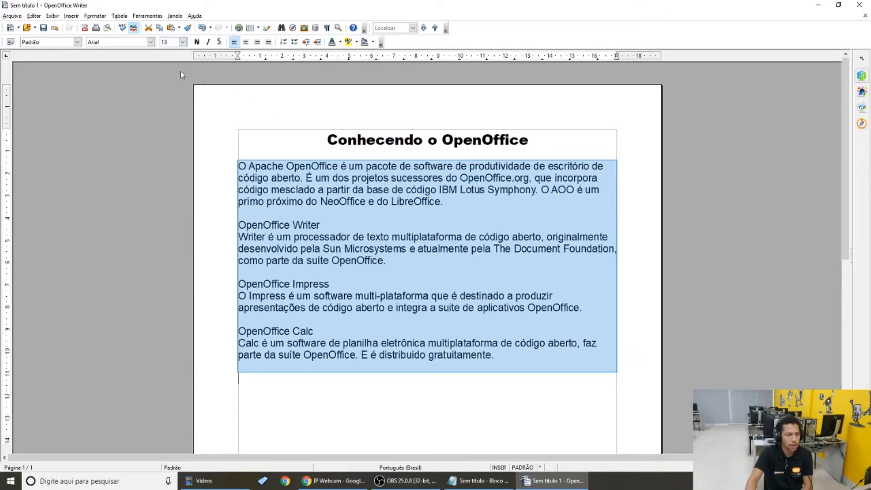
left_click(182, 42)
left_click(165, 81)
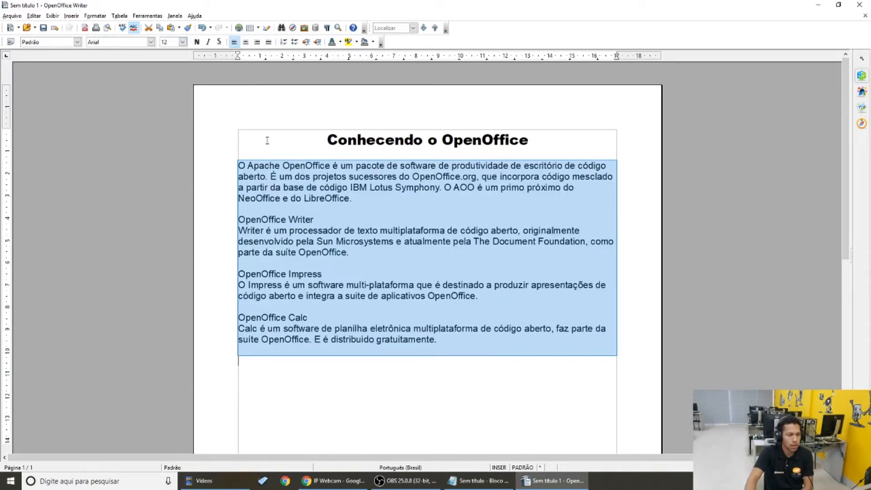
left_click(414, 210)
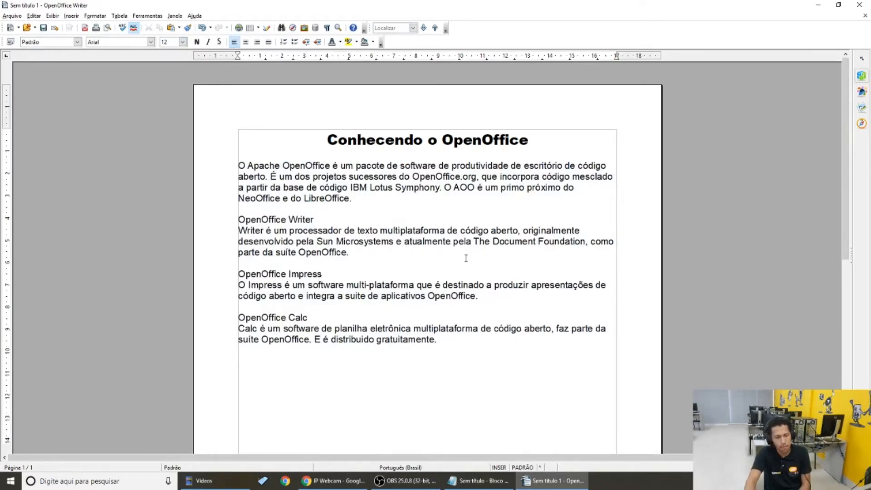
scroll(472, 261, "down", 1)
scroll(499, 297, "down", 2)
scroll(454, 272, "up", 3)
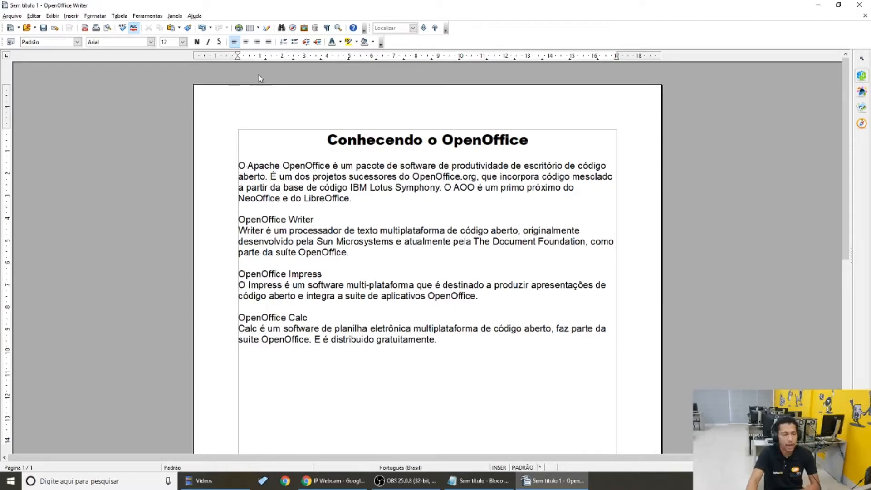
Magnify the screen with the Windows Magnifier to examine the indent markers at the start of the ruler.
mouse_move(238, 59)
left_mouse_down()
mouse_move(258, 62)
mouse_move(238, 57)
left_mouse_up()
key("super+plus")
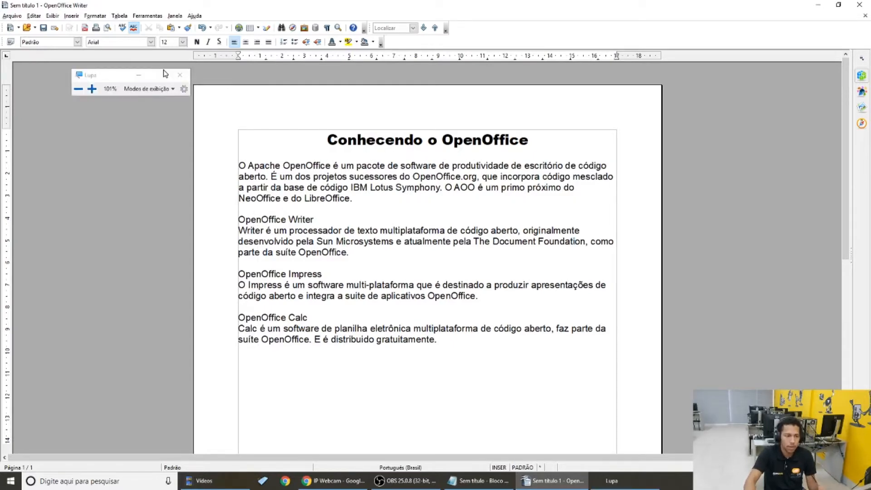
left_click(139, 76)
key("super+plus")
key("super+plus")
key("super+plus")
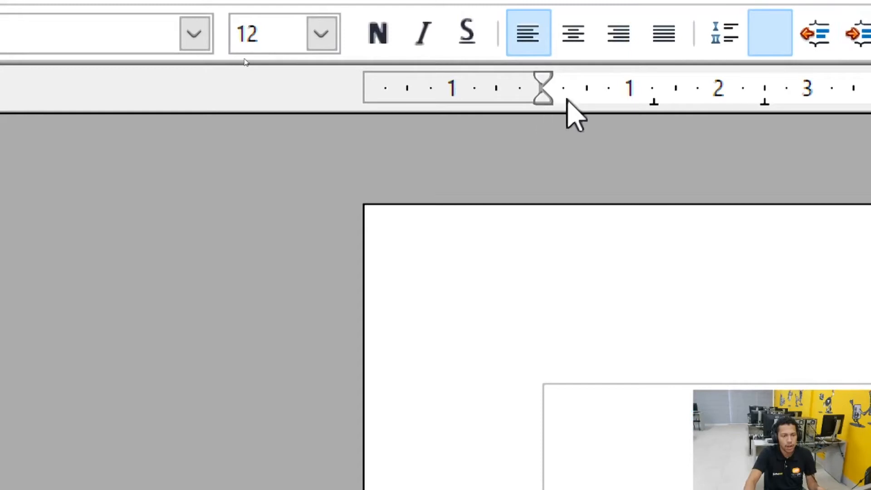
mouse_move(543, 99)
left_mouse_down()
mouse_move(580, 98)
mouse_move(583, 77)
mouse_move(614, 77)
mouse_move(581, 77)
mouse_move(568, 100)
mouse_move(539, 101)
left_mouse_up()
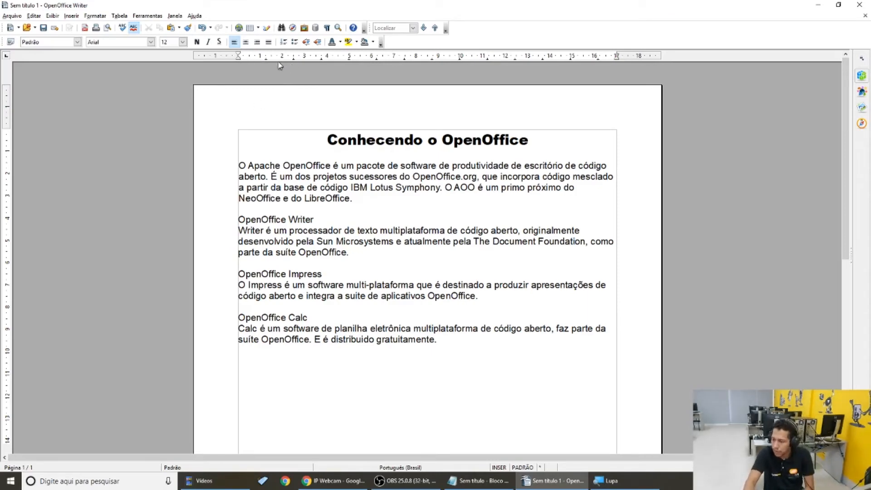
Indent the first line of the "O Apache OpenOffice" paragraph by about 1.49 cm and show the paragraph properties.
left_click_drag(239, 55, 272, 56)
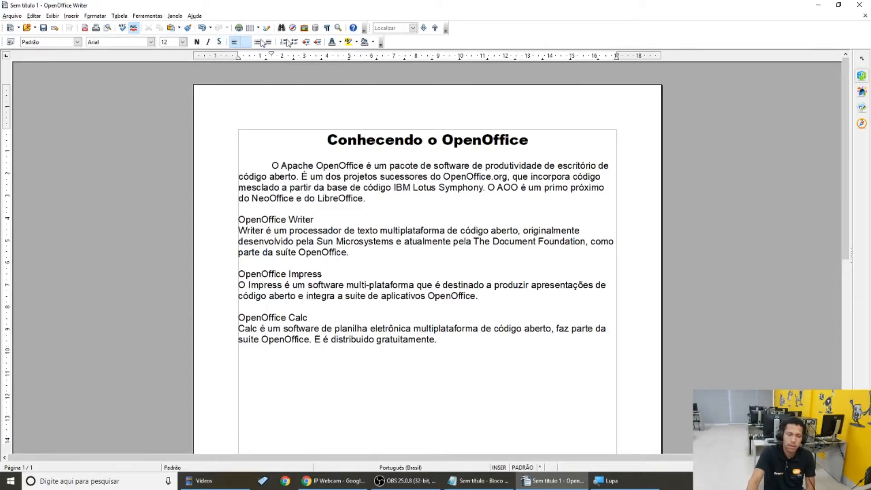
left_click(861, 75)
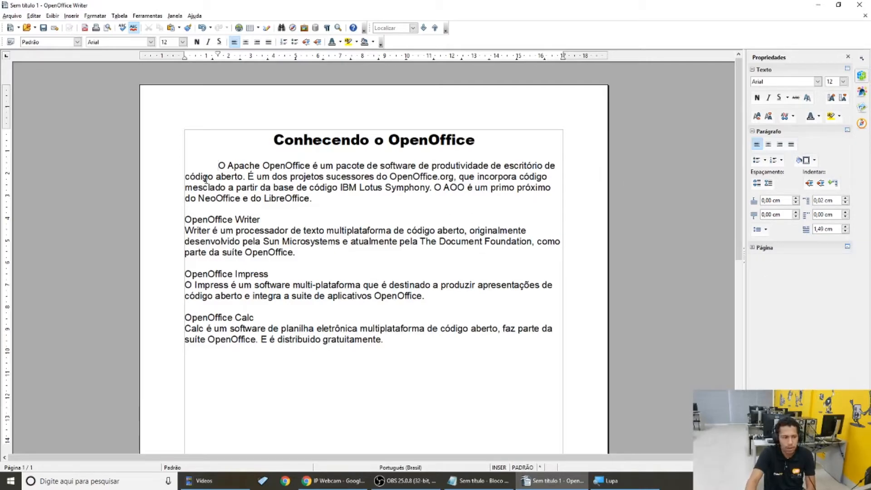
Try raising the first-line indent of the "O Apache OpenOffice" paragraph to 1.89 cm and lowering it again in small increments.
left_click(845, 227)
left_click(845, 227)
left_click(845, 227)
left_click(845, 227)
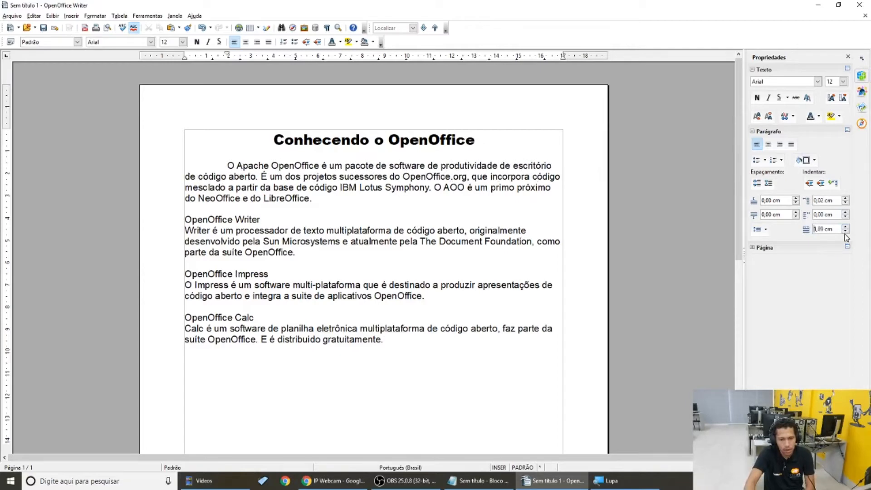
left_click(845, 231)
left_click(845, 232)
left_click(845, 231)
left_click(845, 231)
left_click(845, 231)
Set the first-line indent of the "O Apache OpenOffice" paragraph to 1.15 cm.
left_click_drag(835, 232, 816, 230)
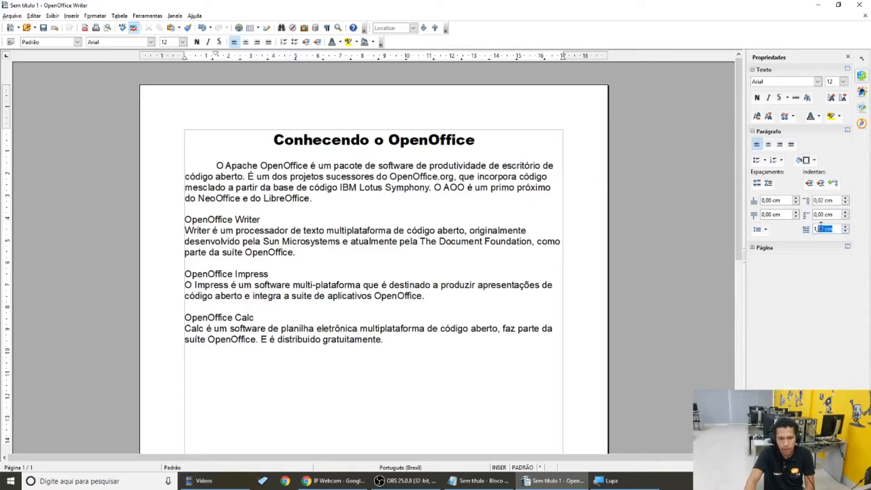
key("BackSpace")
type("5")
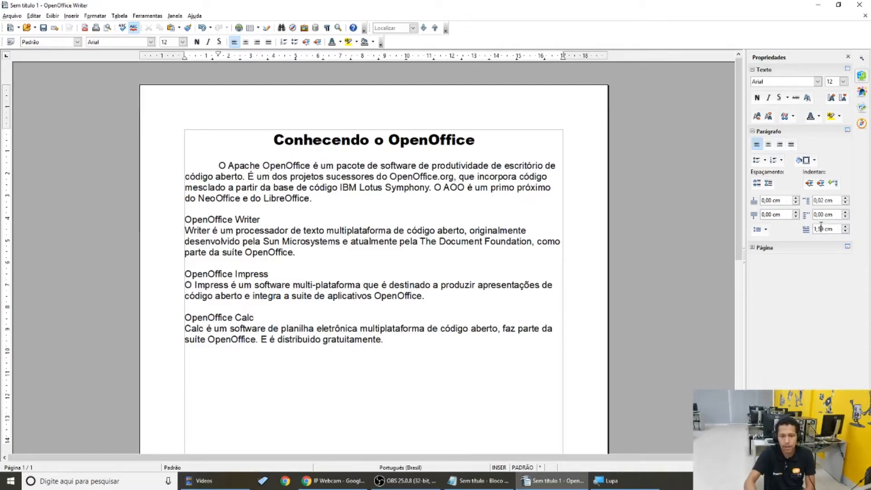
key("BackSpace")
type("15")
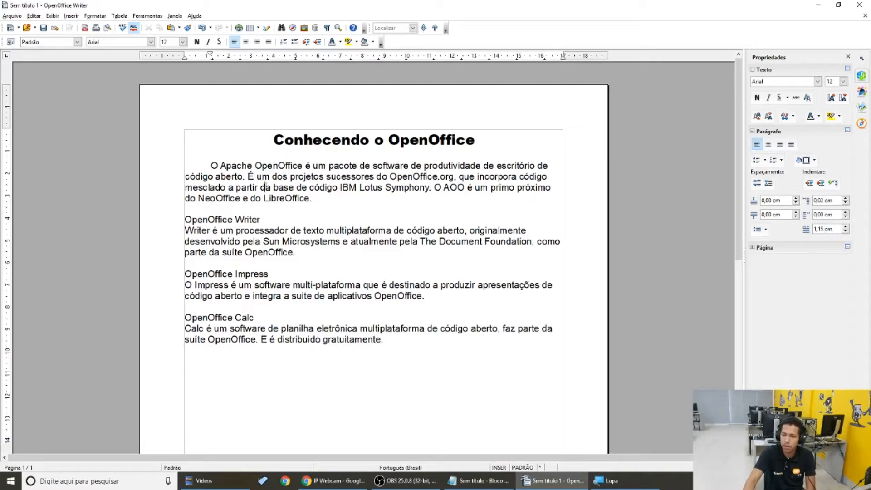
Justify the "O Apache OpenOffice" paragraph.
left_click_drag(210, 163, 337, 196)
left_click(181, 175)
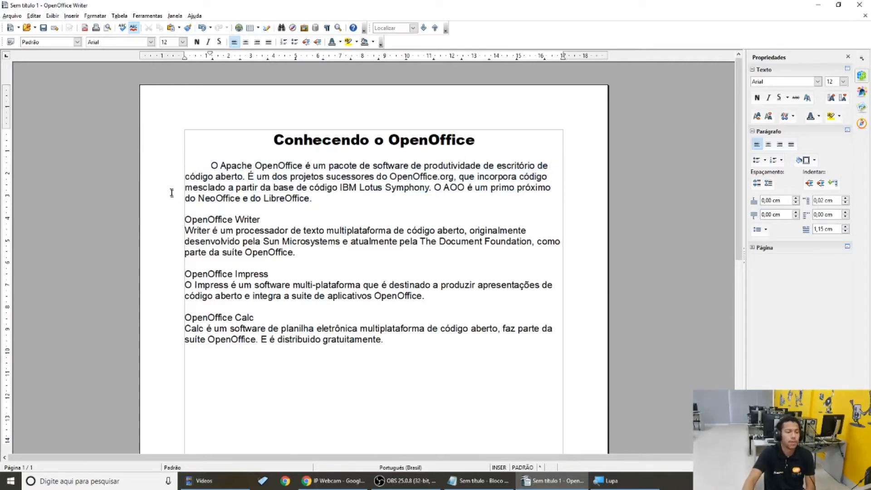
left_click_drag(210, 164, 312, 200)
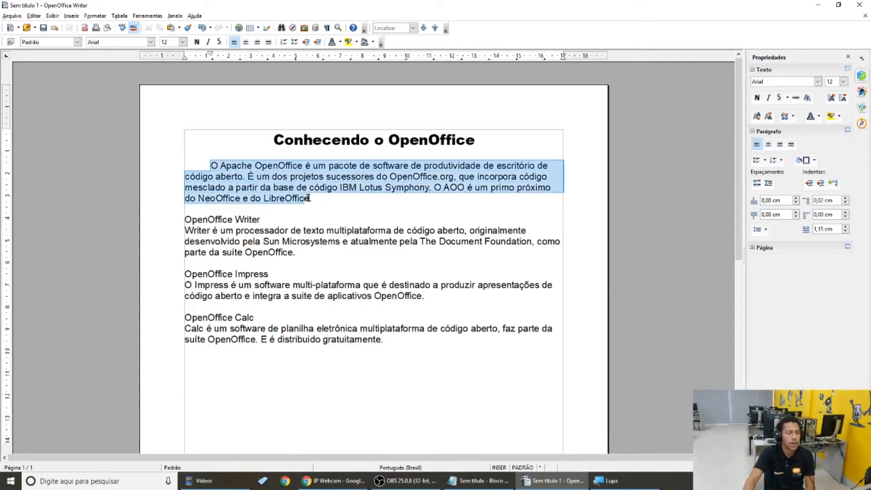
left_click(268, 44)
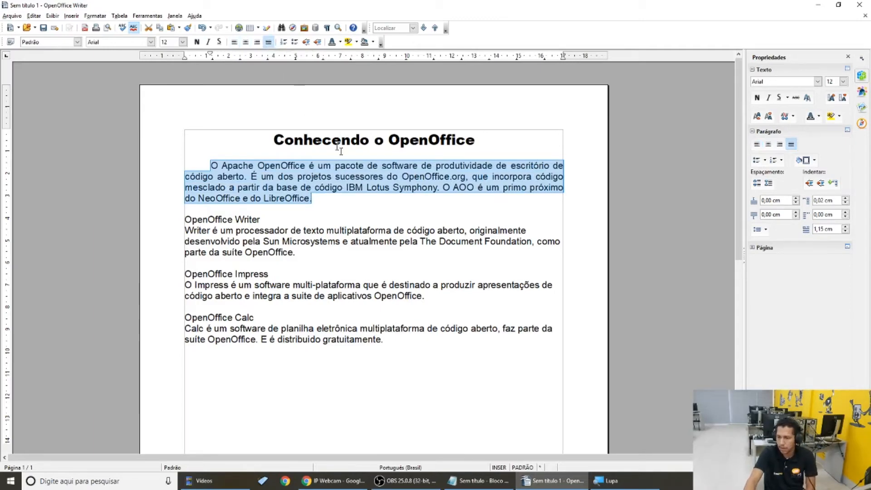
Justify the "OpenOffice Writer", "OpenOffice Impress" and "OpenOffice Calc" sections, including their headings.
left_click(384, 223)
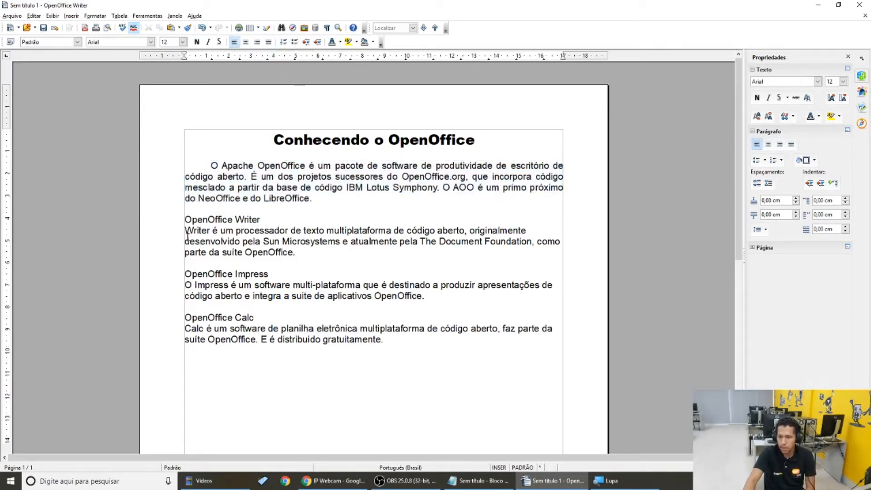
left_click_drag(180, 218, 426, 338)
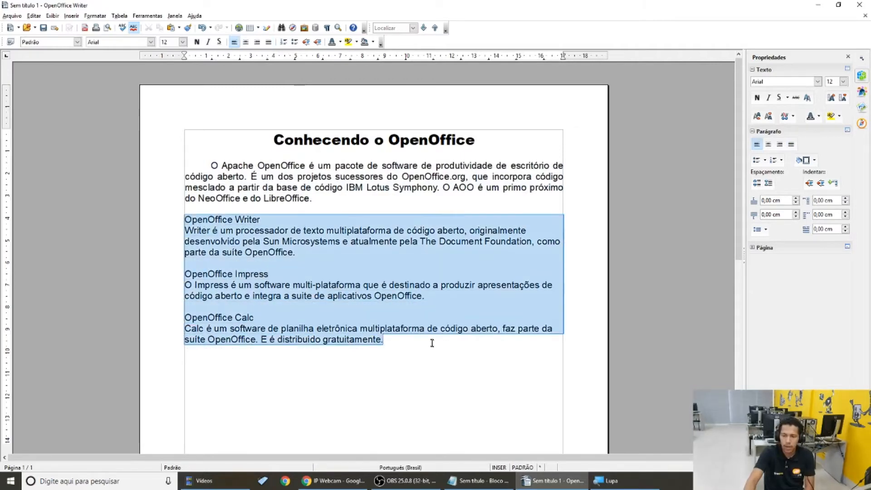
left_click(268, 41)
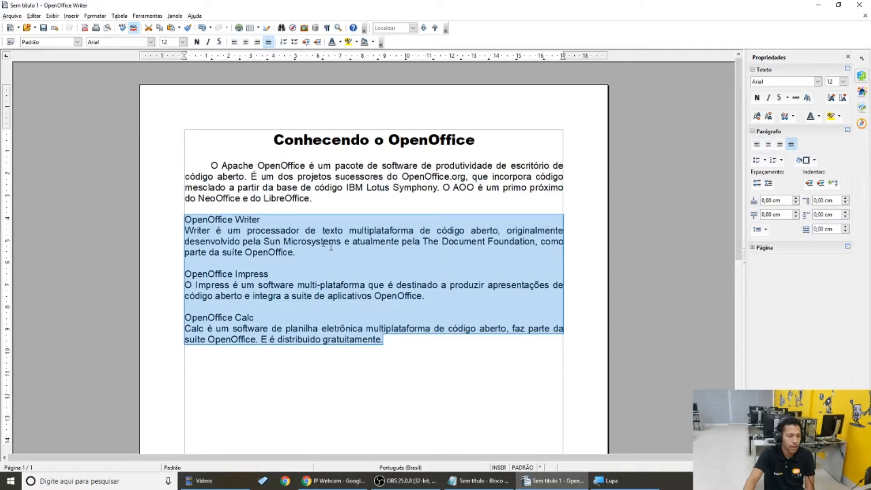
left_click(552, 268)
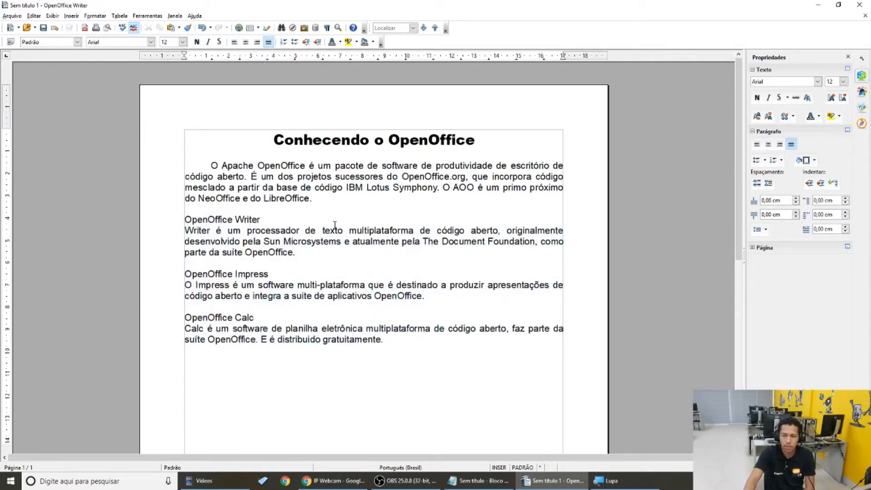
Make the "OpenOffice Writer", "OpenOffice Impress" and "OpenOffice Calc" headings bold.
triple_click(195, 219)
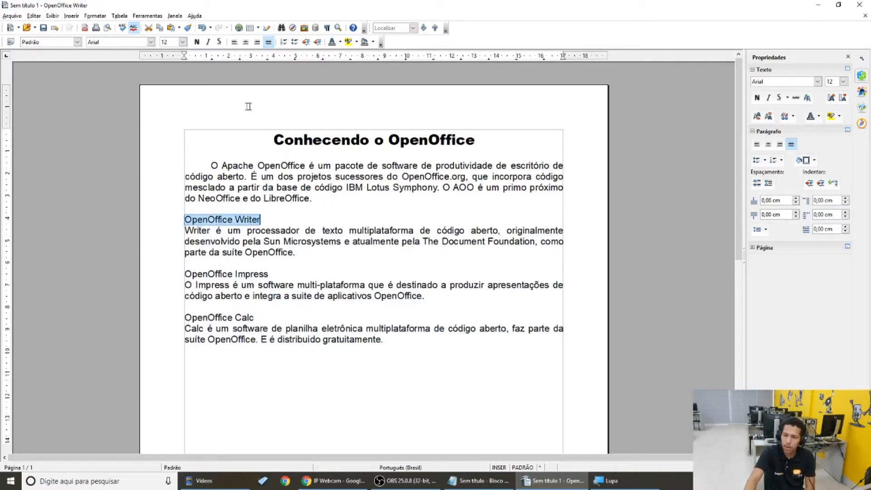
left_click(274, 213)
left_click_drag(252, 220, 287, 219)
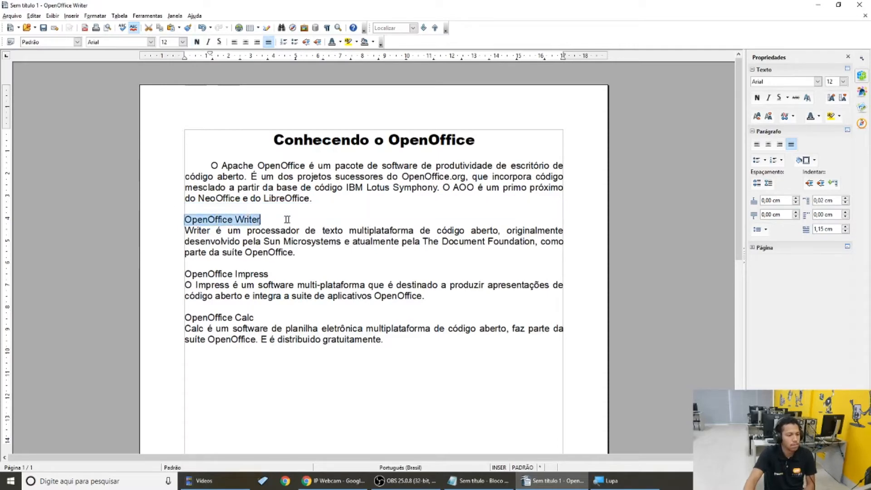
left_click(196, 41)
left_click_drag(180, 273, 270, 273)
left_click(196, 42)
left_click_drag(181, 317, 275, 318)
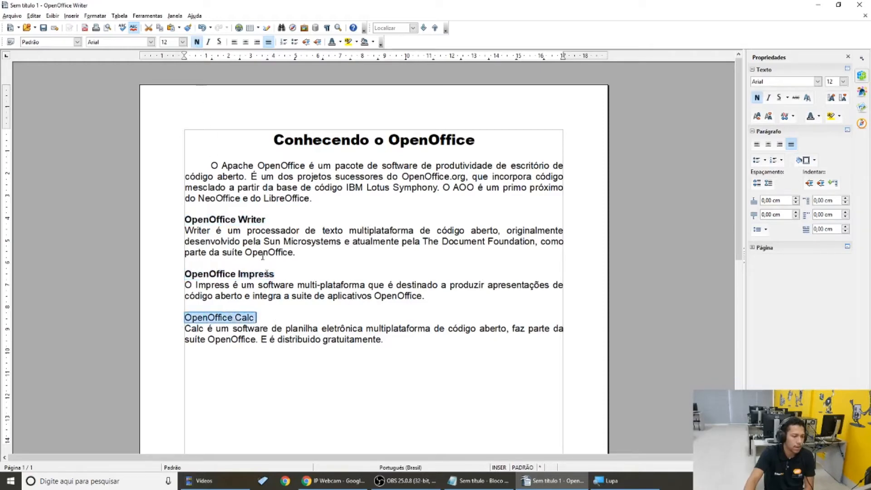
left_click(196, 42)
left_click(311, 205)
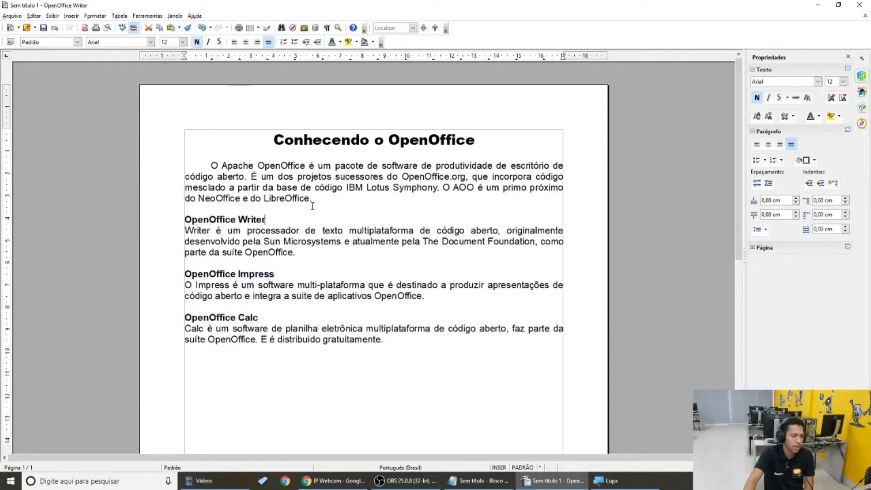
left_click(231, 160)
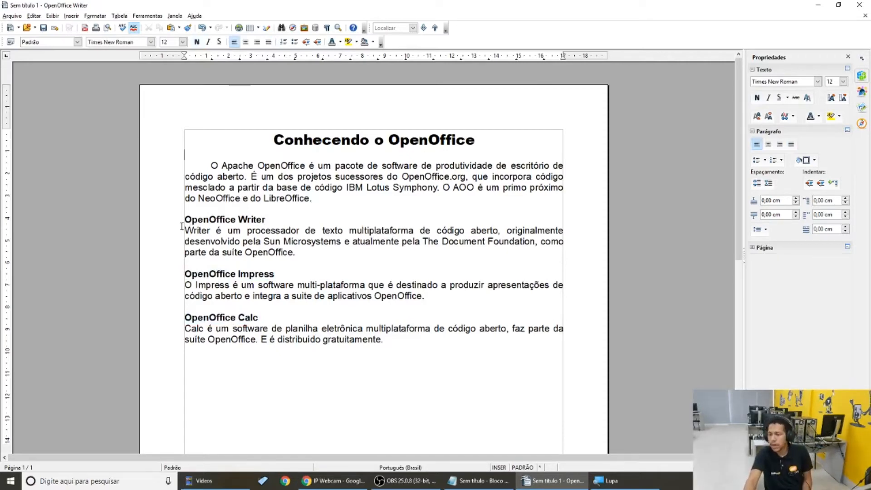
scroll(181, 226, "down", 5)
scroll(254, 272, "up", 2)
scroll(238, 283, "up", 4)
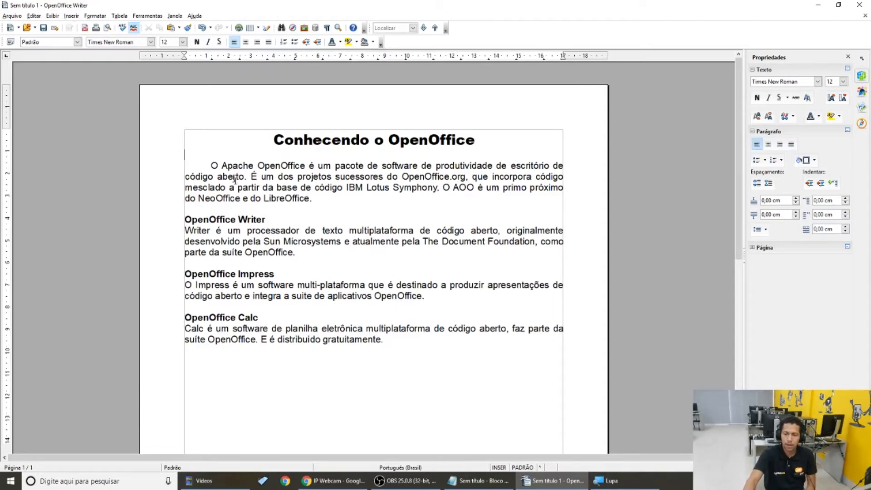
Insert the "unnamed" picture from the desktop folder at the start of the Writer paragraph and set it to keep its proportions.
left_click(185, 221)
left_click(188, 232)
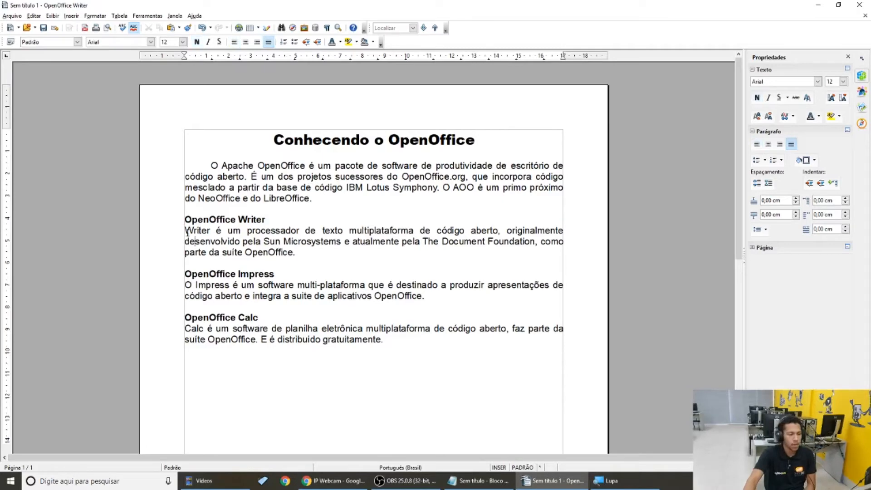
left_click(183, 252)
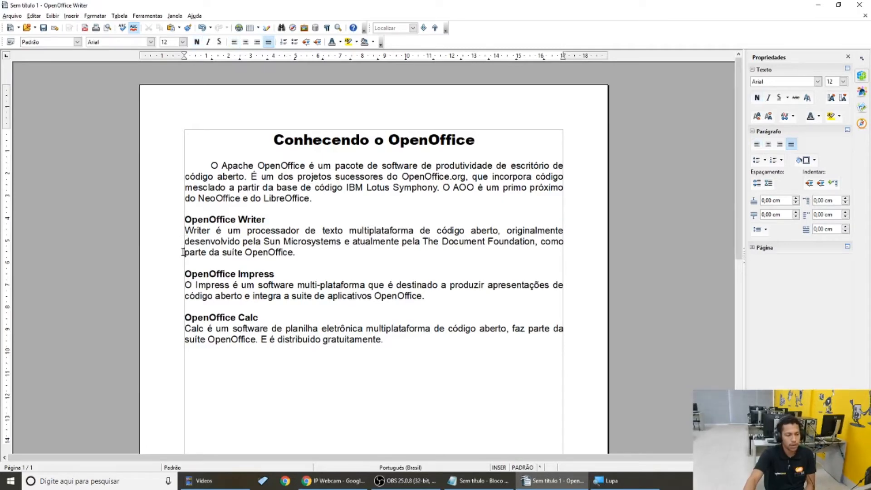
left_click(183, 219)
left_click(188, 234)
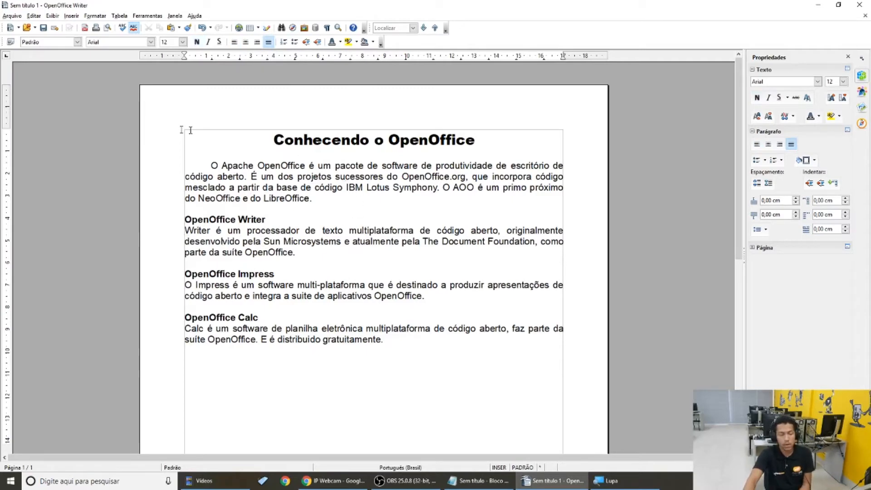
left_click(73, 16)
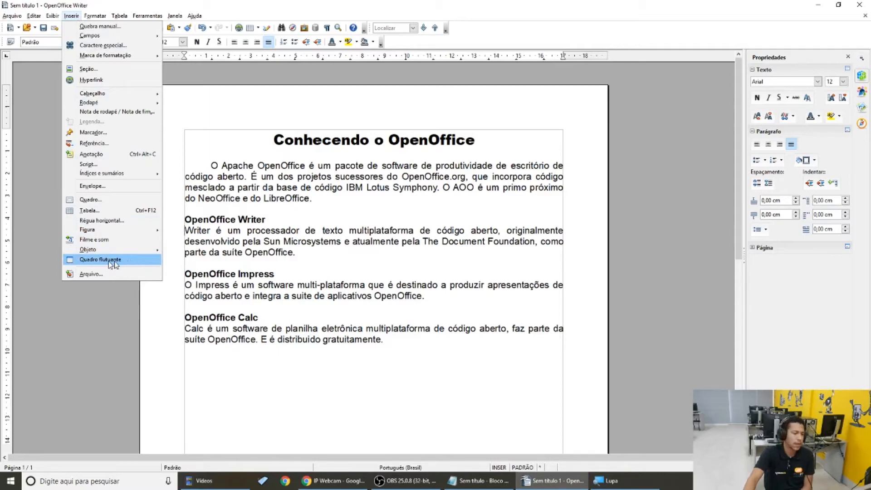
mouse_move(100, 232)
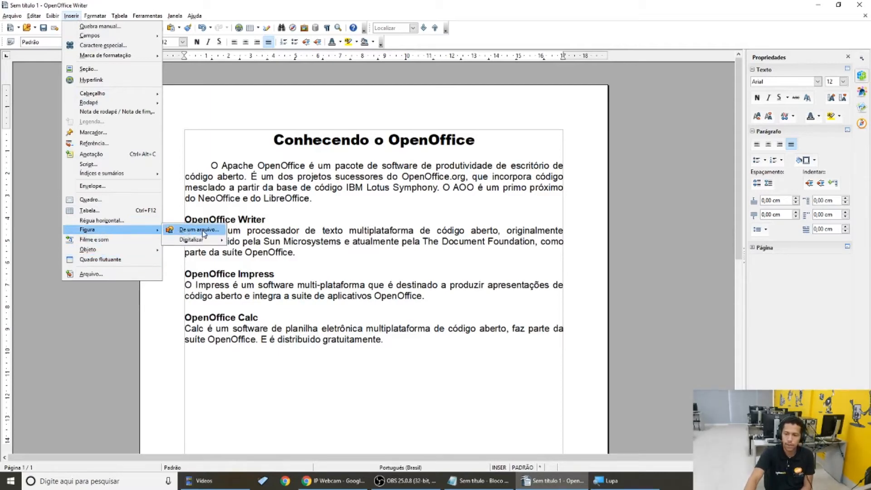
mouse_move(202, 241)
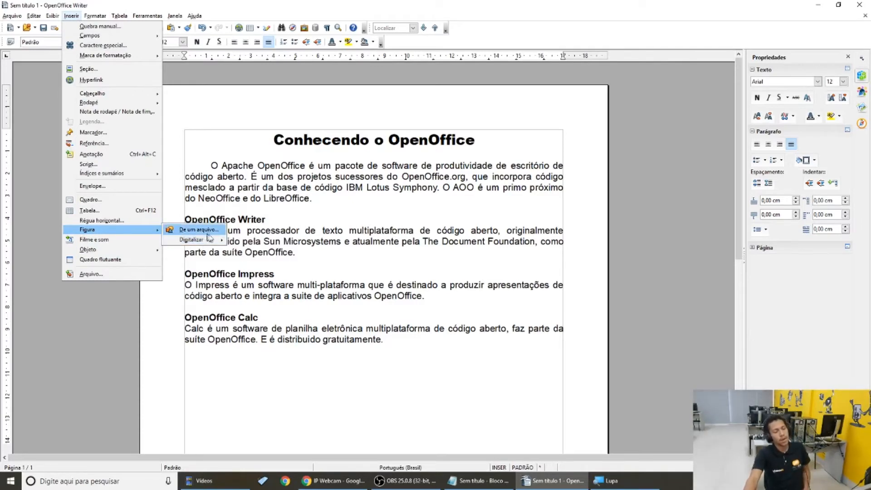
left_click(207, 230)
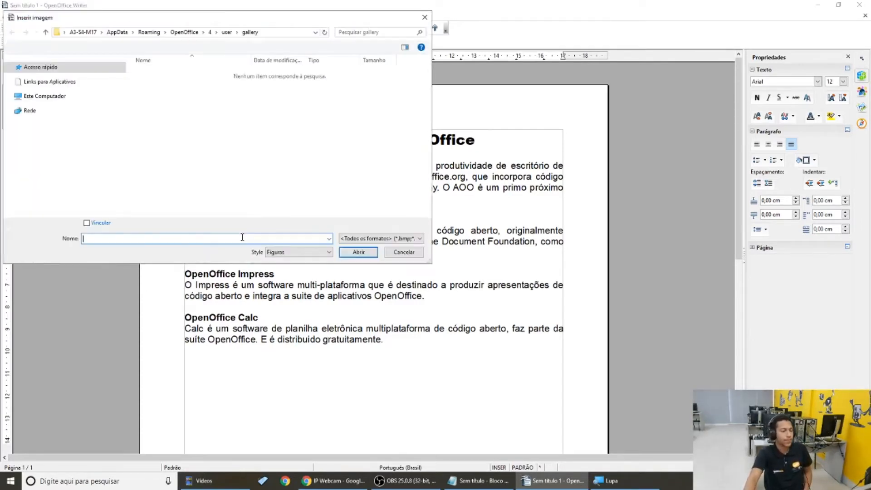
left_click(64, 109)
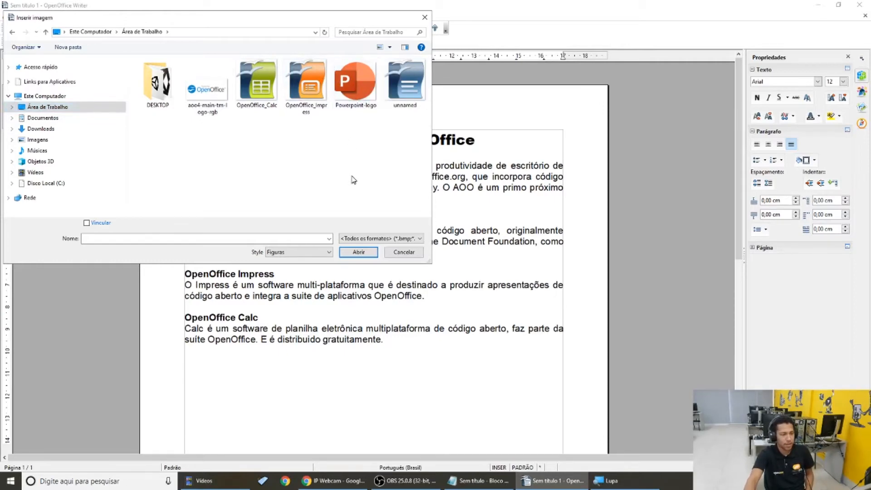
left_click(259, 93)
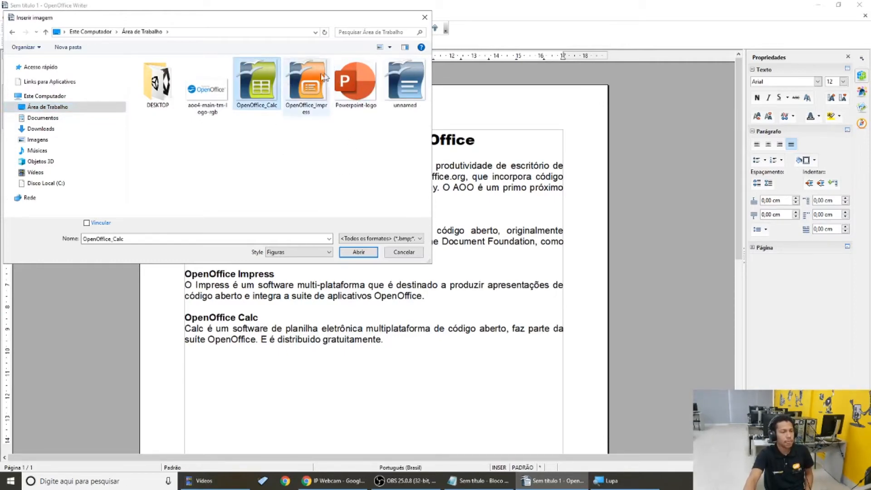
left_click(410, 84)
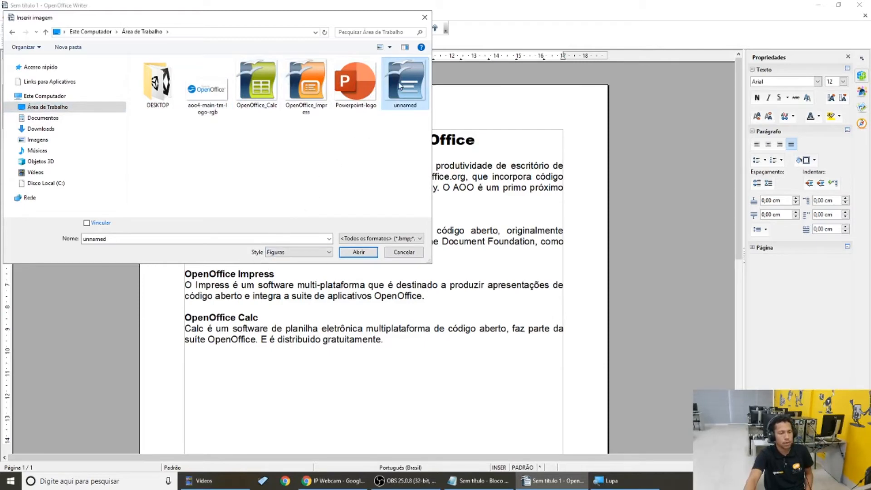
left_click(357, 253)
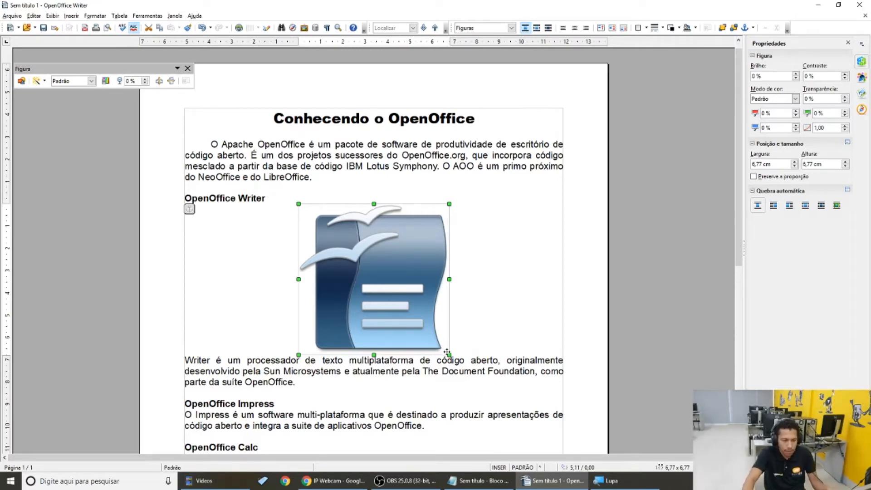
left_click(753, 177)
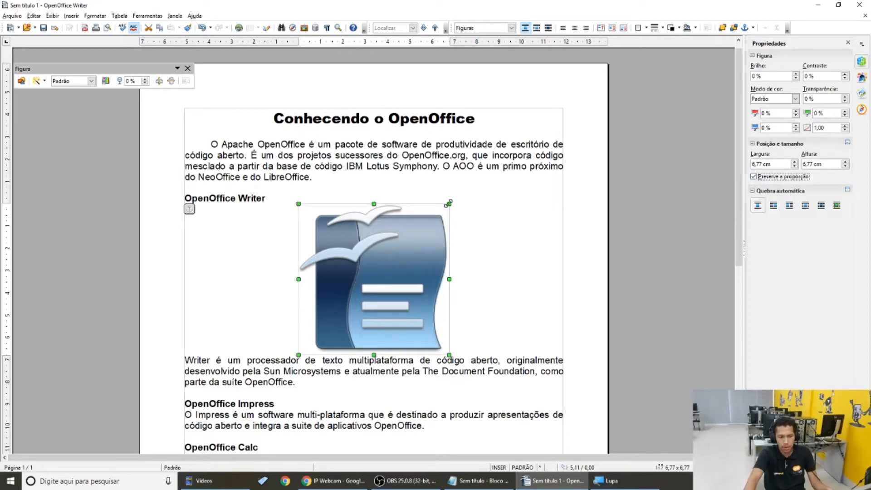
left_click_drag(449, 202, 349, 298)
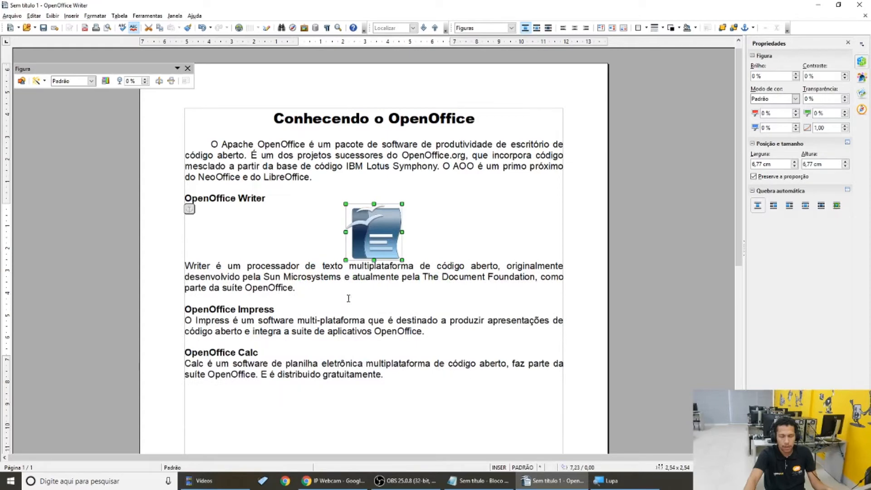
key("ctrl+z")
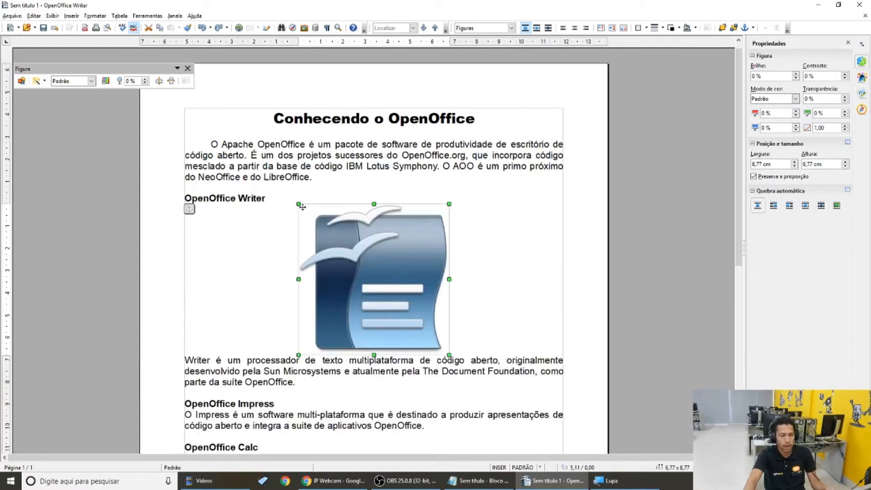
left_click_drag(298, 204, 379, 161)
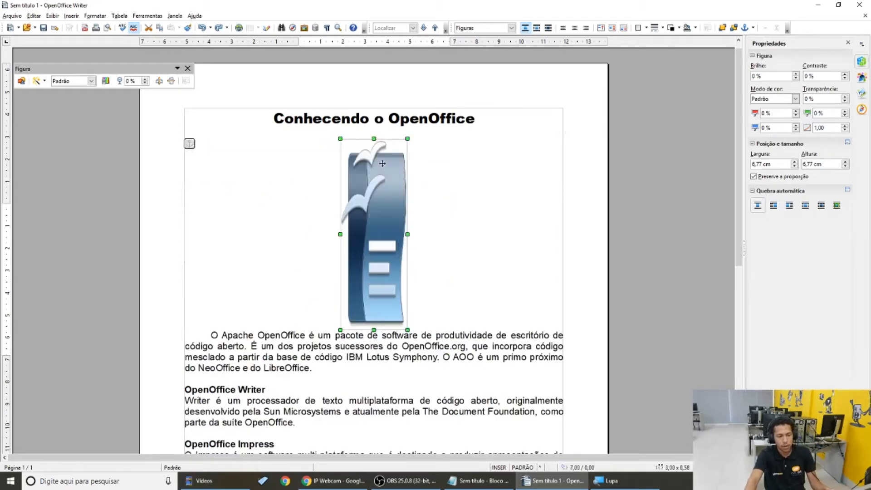
key("ctrl+z")
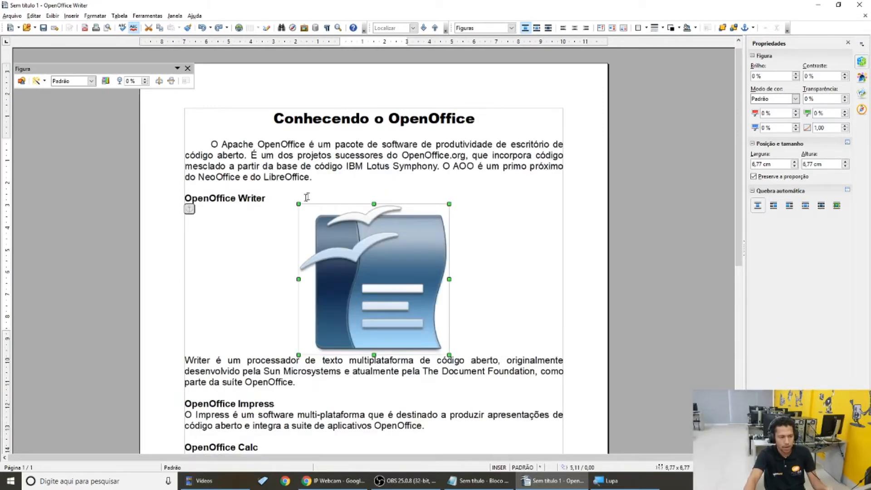
Shrink the Writer logo to about 2.25 × 2.25 cm and move it to the left margin below the "OpenOffice Writer" heading.
left_click_drag(297, 204, 400, 304)
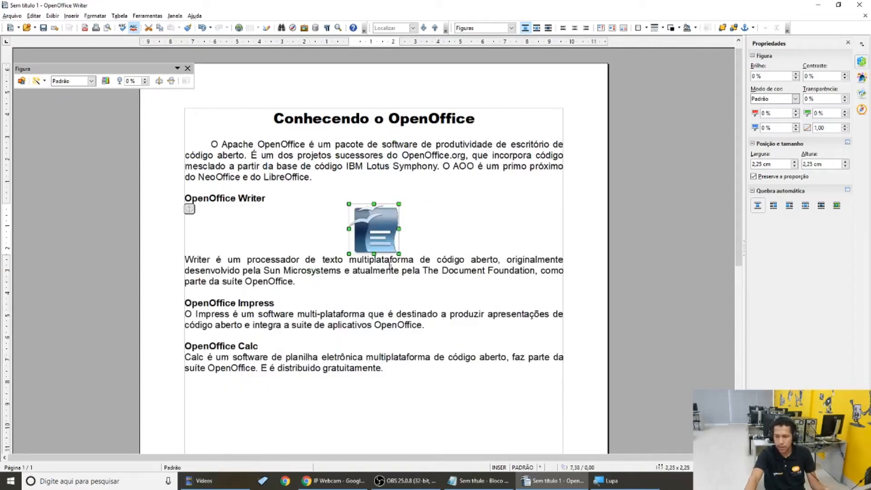
left_click_drag(349, 229, 374, 211)
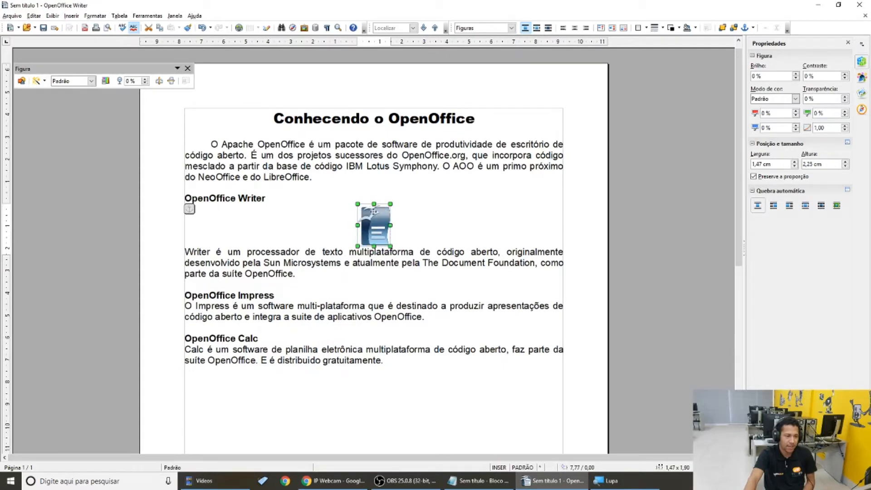
key("ctrl+z")
key("ctrl+z")
key("ctrl+z")
key("ctrl+z")
left_click_drag(374, 211, 222, 238)
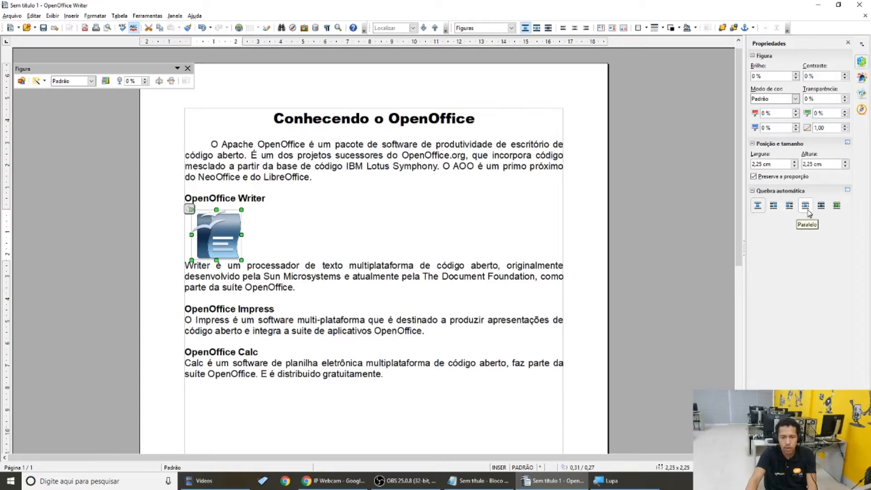
Apply parallel text wrap to the Writer logo and fit it beside the "OpenOffice Writer" heading at about 2.09 × 2.08 cm.
left_click(808, 210)
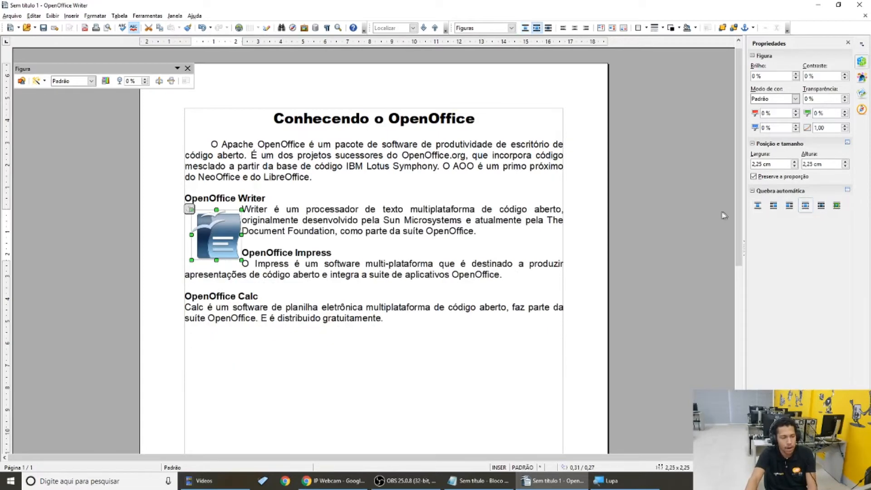
left_click_drag(198, 244, 229, 235)
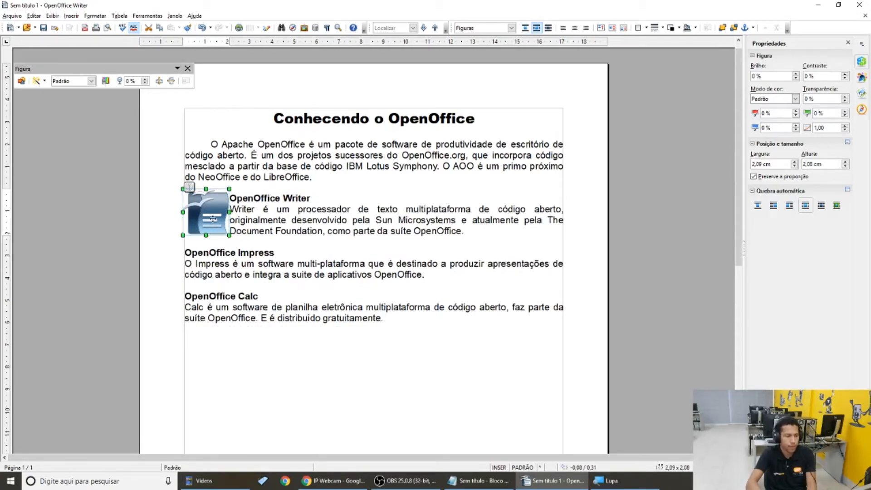
mouse_move(212, 219)
left_mouse_down()
mouse_move(213, 243)
mouse_move(212, 219)
left_mouse_up()
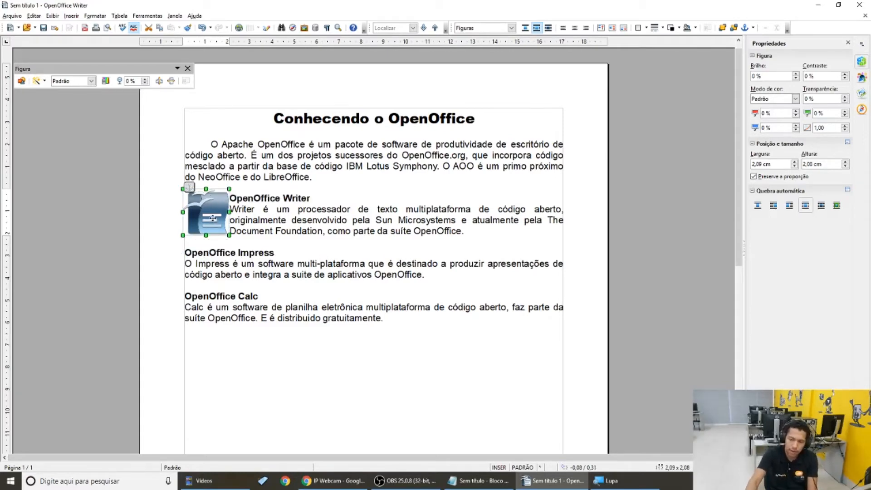
Try nudging the Writer logo down toward the Impress section and return it beside the "OpenOffice Writer" heading.
key("Down")
key("Down")
key("Down")
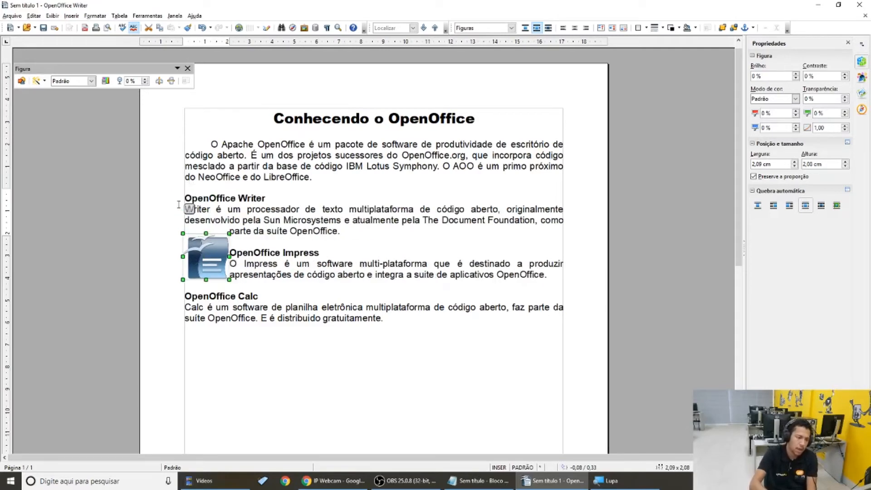
key("Up")
key("Up")
key("Up")
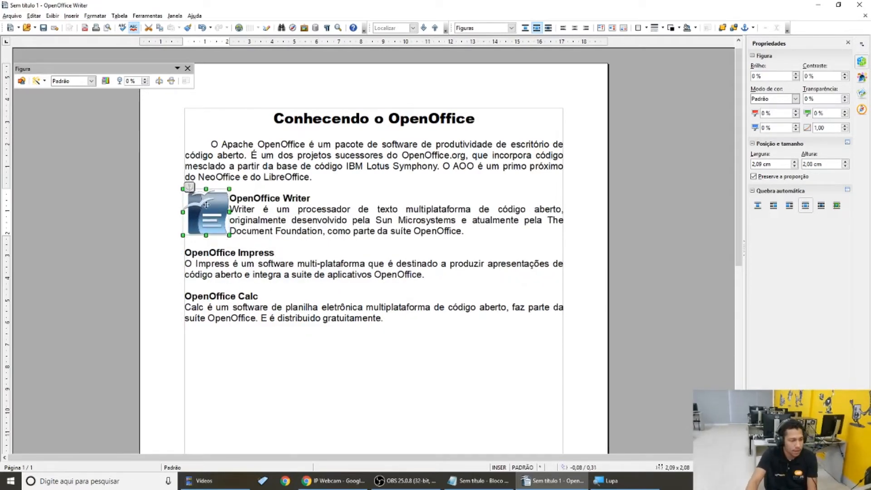
left_click(231, 213)
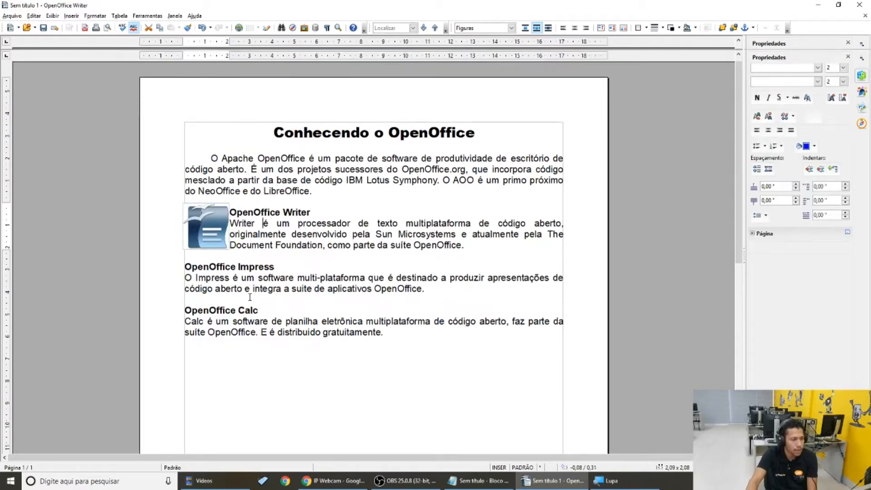
Indent the "OpenOffice Writer" heading and its paragraph by about 0.49 cm from the margin.
left_click_drag(230, 212, 494, 251)
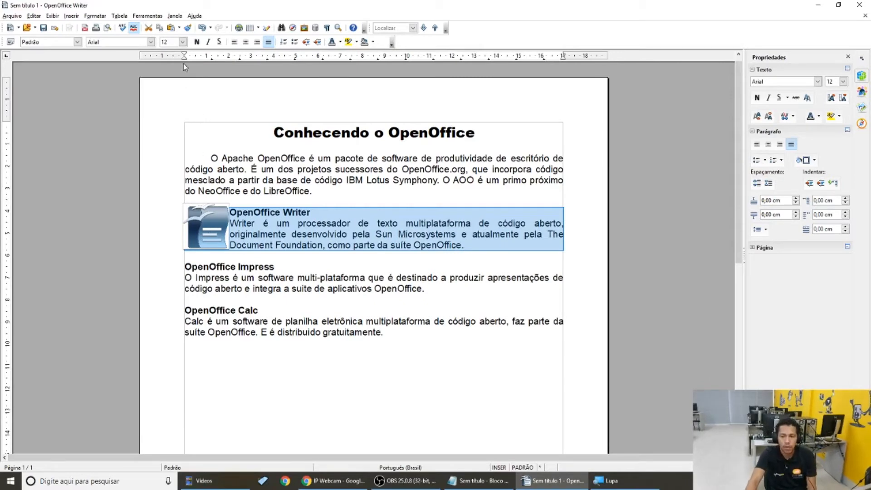
left_click_drag(184, 61, 196, 62)
left_click(274, 283)
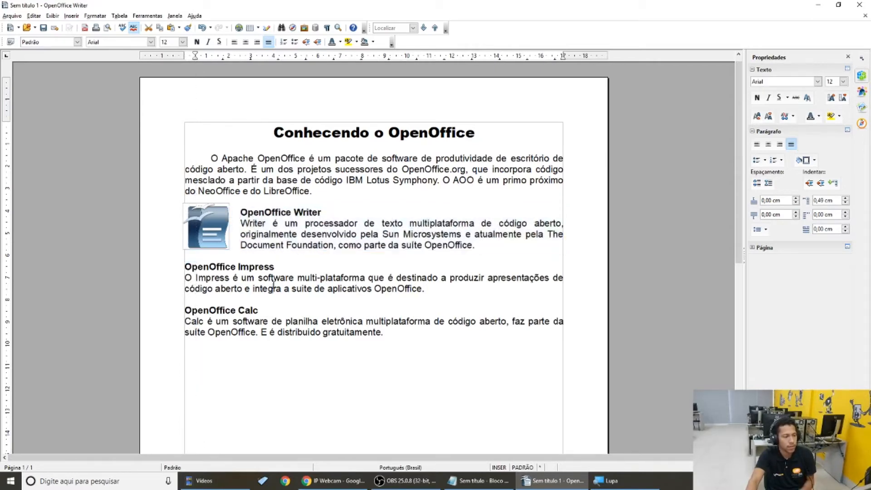
Nudge the Writer logo slightly down and inward from the page's text margin.
left_click(214, 225)
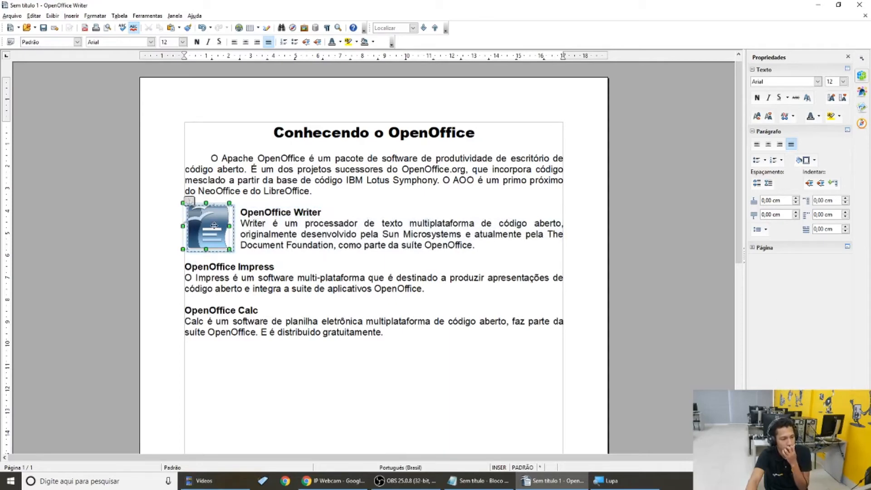
left_click_drag(214, 225, 214, 226)
left_click(289, 235)
left_click(203, 223)
left_click(312, 244)
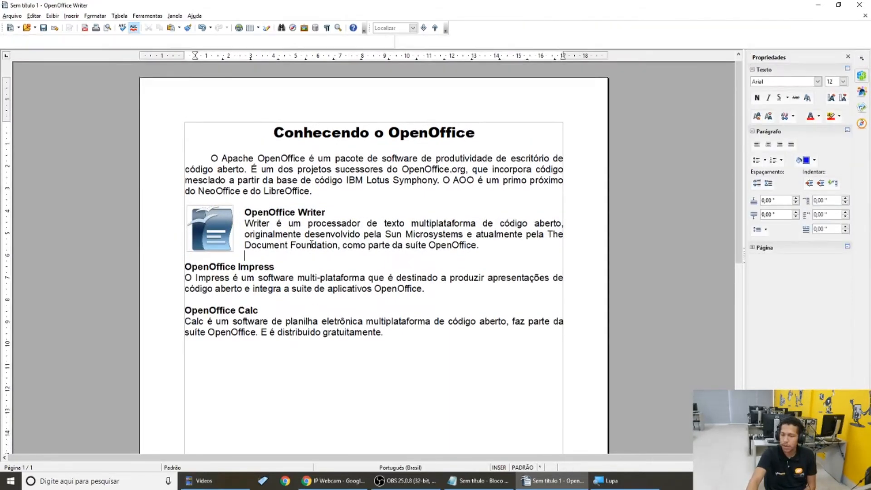
Insert the OpenOffice_Impress picture from the desktop folder at the start of the "OpenOffice Impress" heading.
left_click_drag(184, 267, 355, 289)
left_click(185, 266)
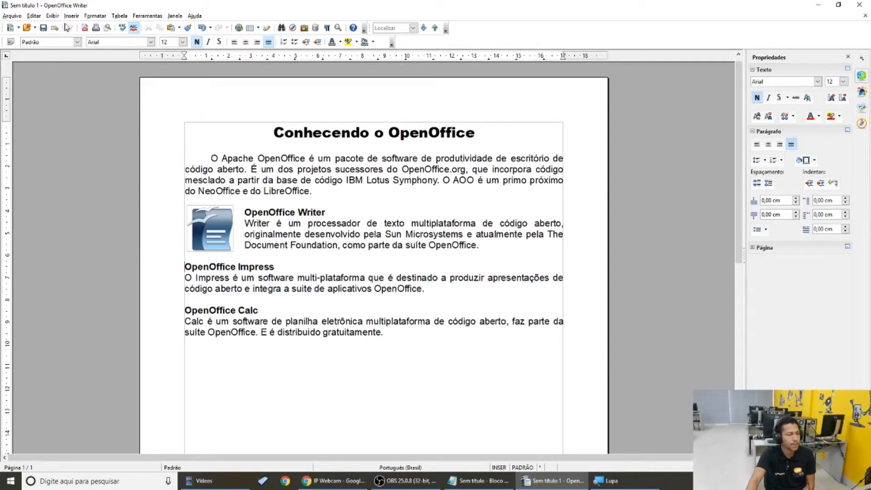
left_click(73, 16)
mouse_move(90, 229)
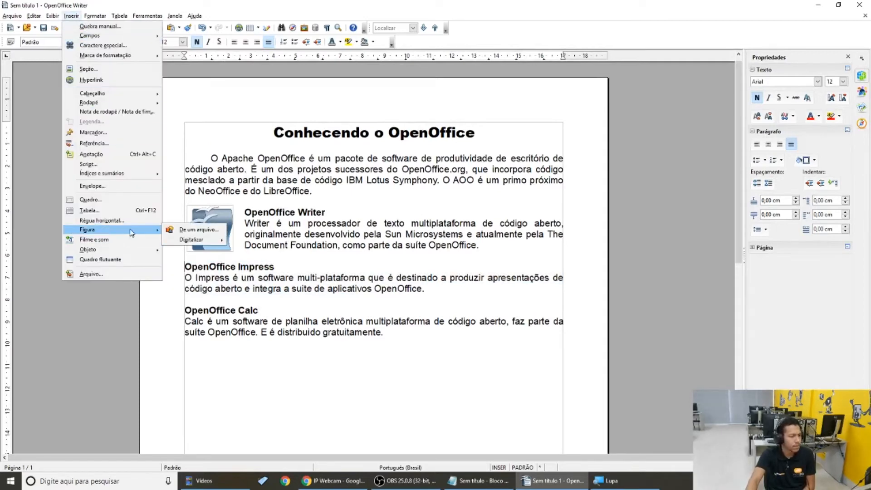
left_click(190, 226)
left_click(308, 87)
left_click(357, 251)
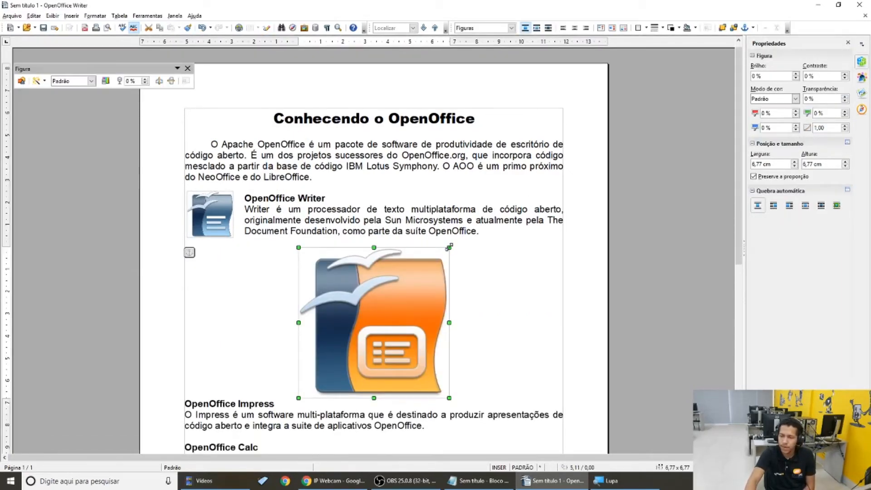
Shrink the Impress logo to about 2.34 × 2.34 cm and place it beside the "OpenOffice Impress" heading with parallel text wrap.
left_click_drag(448, 248, 353, 344)
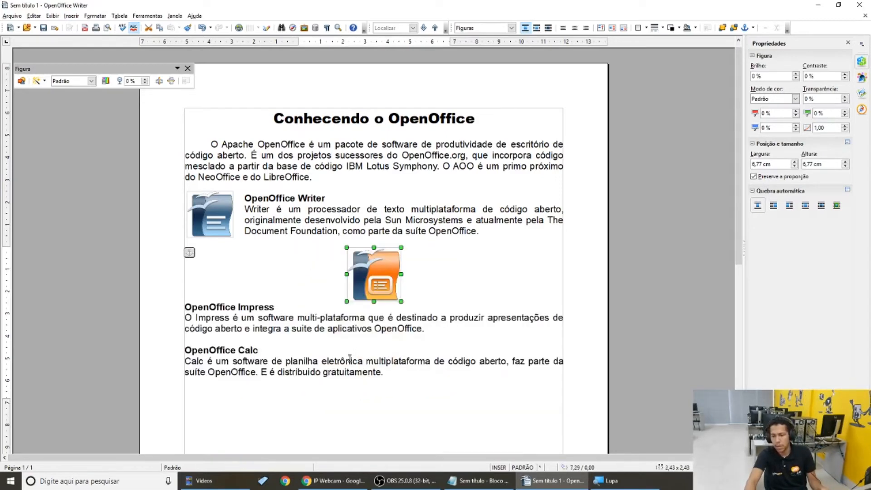
left_click_drag(401, 248, 214, 277)
left_click_drag(207, 224, 216, 293)
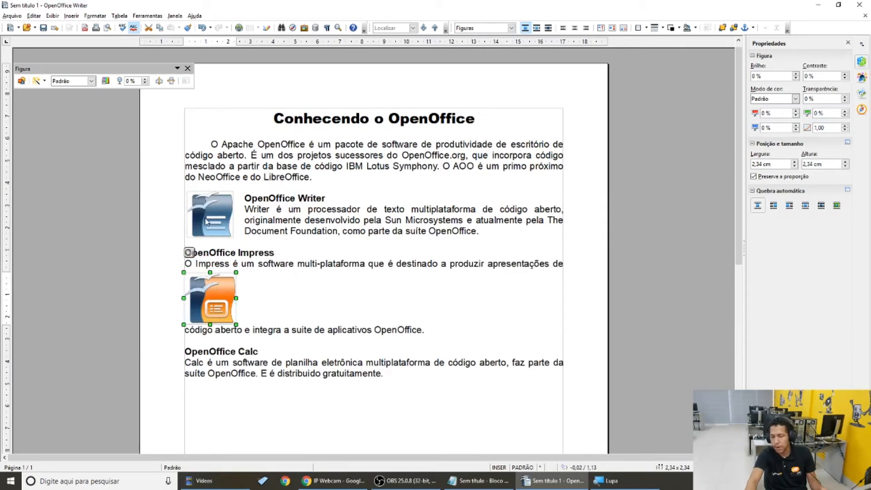
left_click(808, 207)
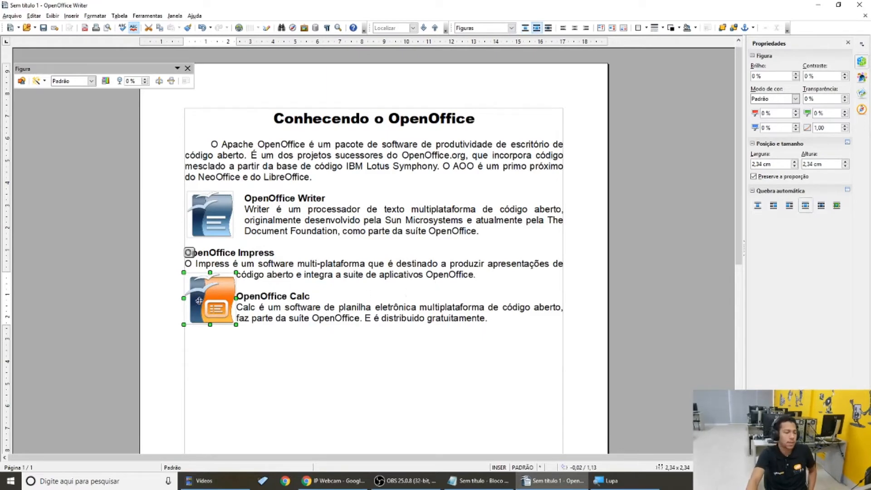
left_click_drag(198, 300, 203, 268)
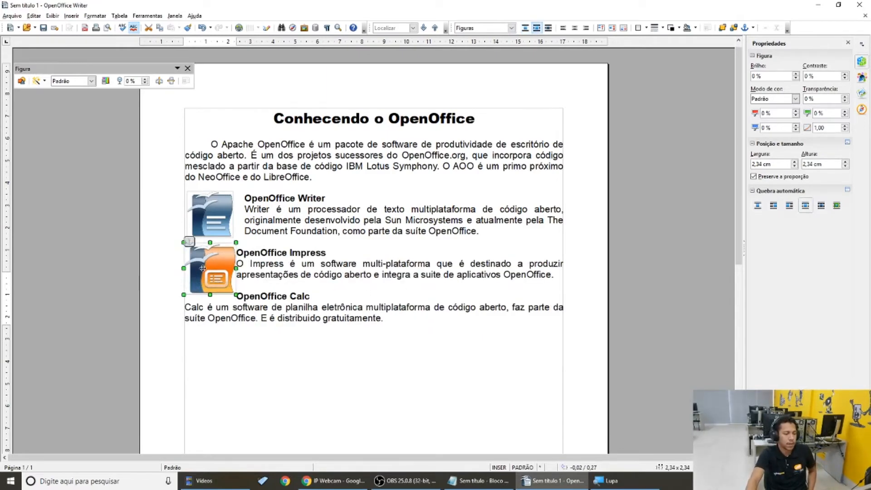
Add a blank line below the Writer and Impress paragraphs and refit the Impress logo to about 2.16 × 2.25 cm.
left_click(506, 225)
key("Return")
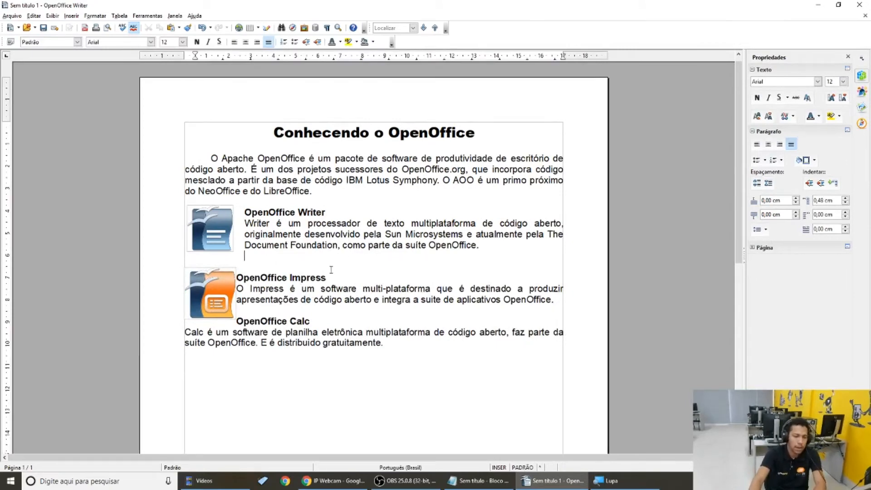
left_click(229, 293)
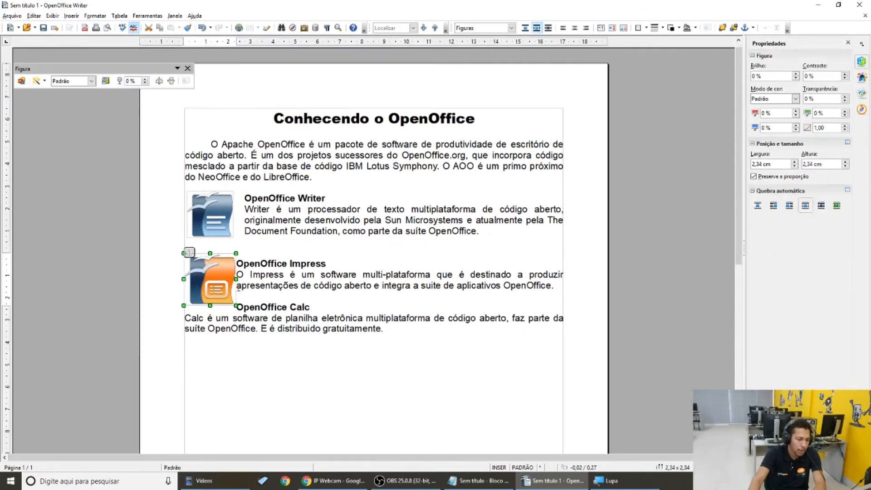
left_click(560, 287)
key("Return")
left_click(230, 279)
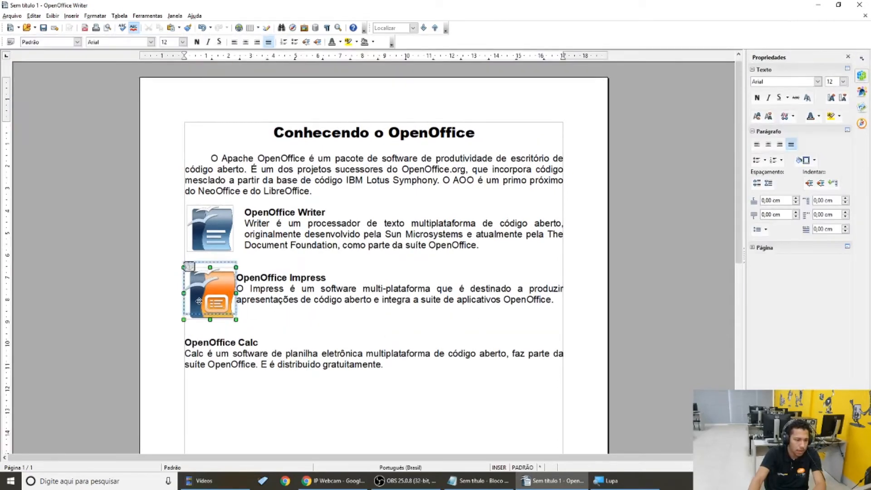
Indent the "OpenOffice Impress" heading and its paragraph by about 0.5 cm, like the Writer section.
left_click_drag(236, 246, 566, 298)
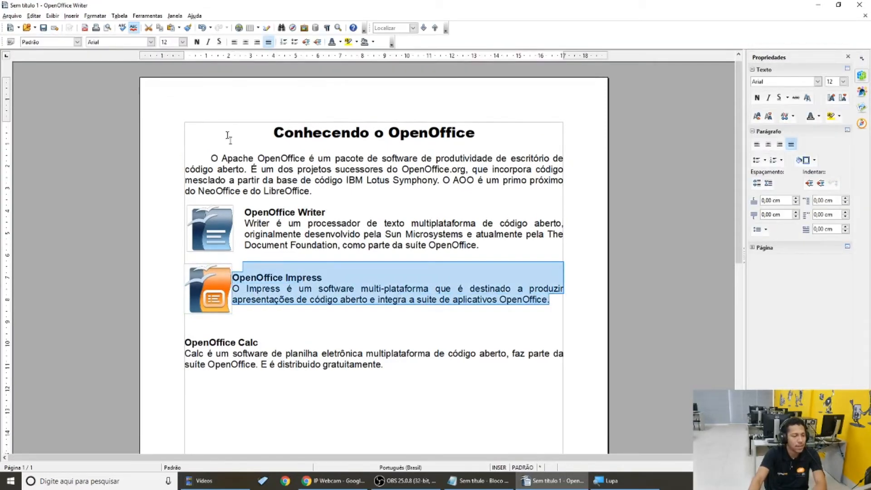
left_click(260, 267)
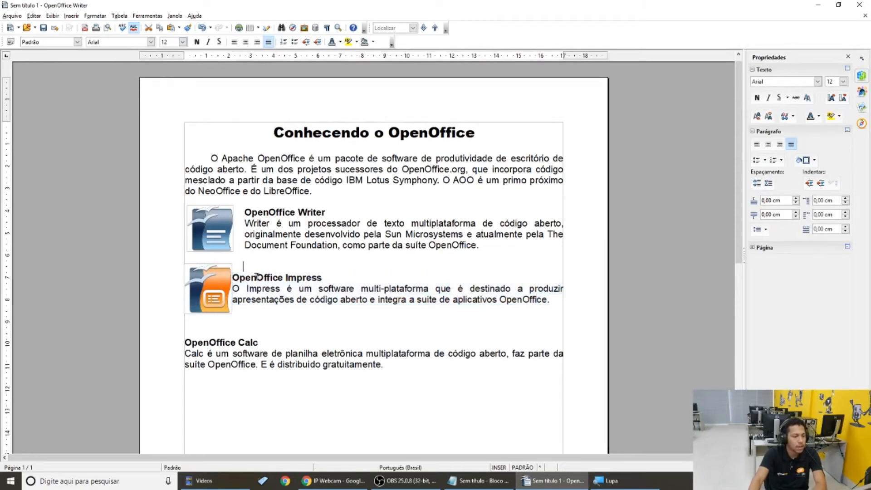
mouse_move(232, 276)
left_mouse_down()
mouse_move(349, 292)
mouse_move(228, 277)
left_mouse_up()
left_click(240, 278)
left_click_drag(239, 277, 549, 300)
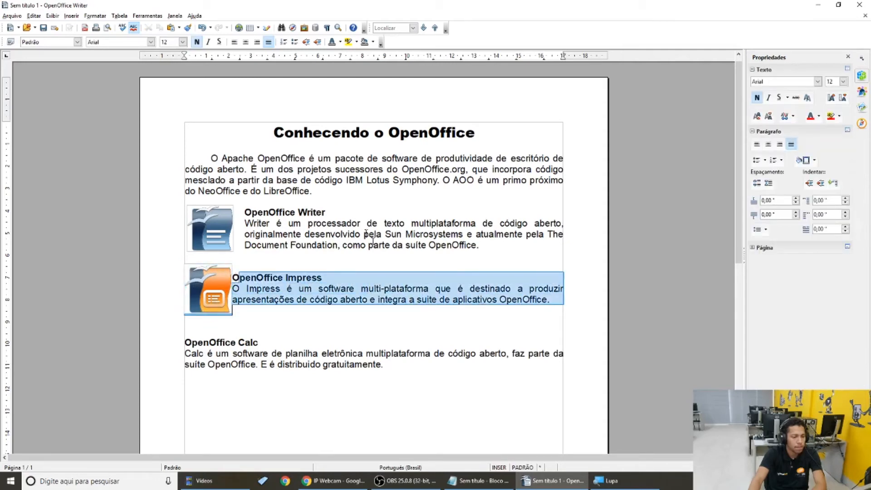
left_click_drag(184, 57, 195, 61)
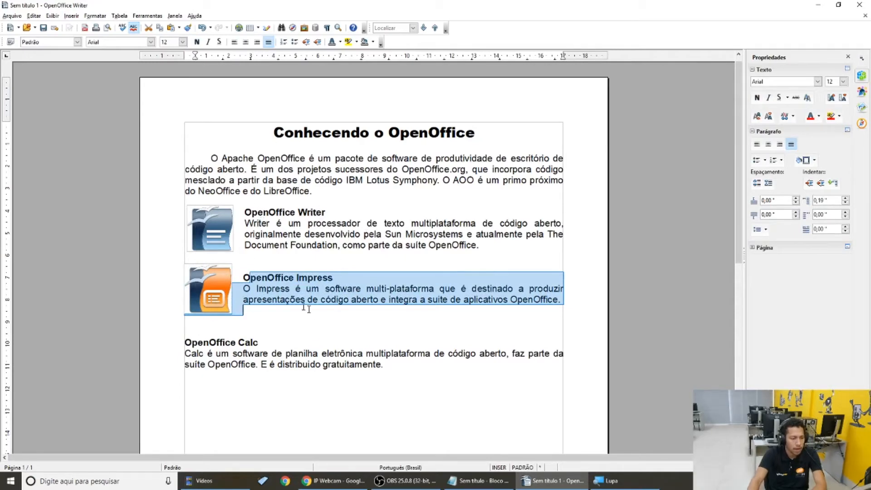
left_click(338, 326)
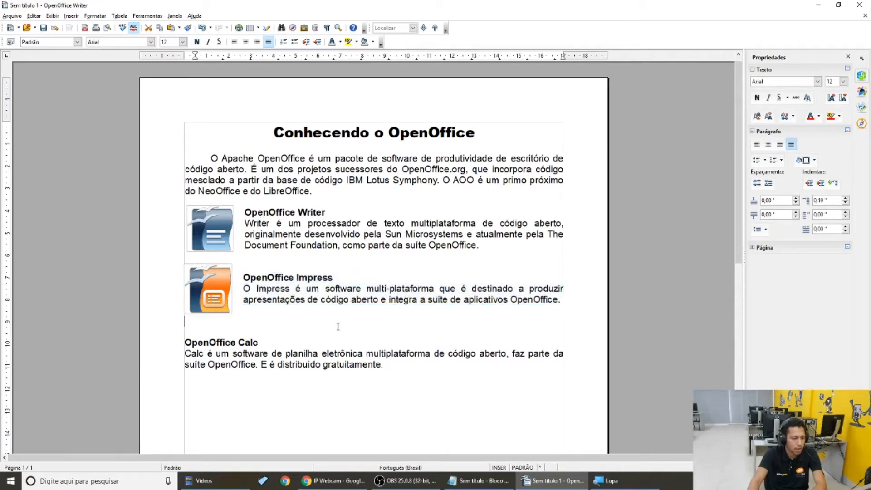
Nudge the Impress logo slightly inward from the margin to line up with the Writer logo.
left_click(199, 294)
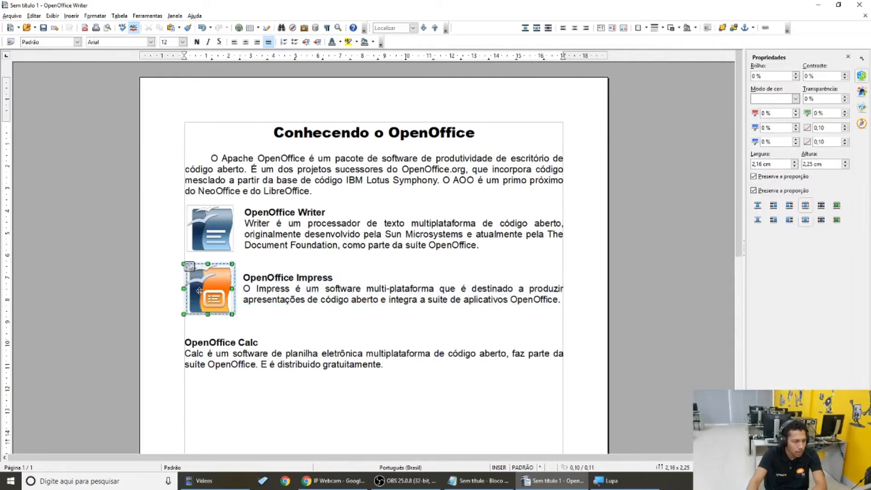
left_click_drag(200, 278, 200, 277)
left_click(257, 315)
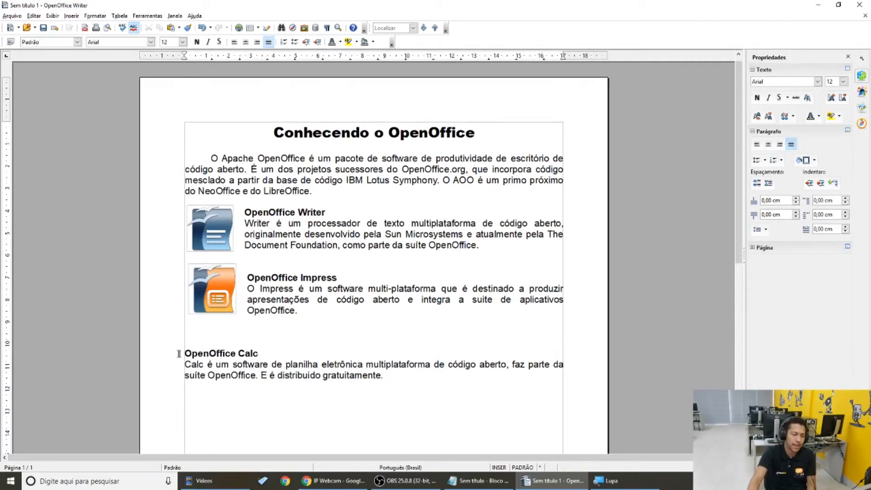
Indent the "OpenOffice Calc" heading and its paragraph by about 0.51 cm.
left_click_drag(185, 353, 402, 384)
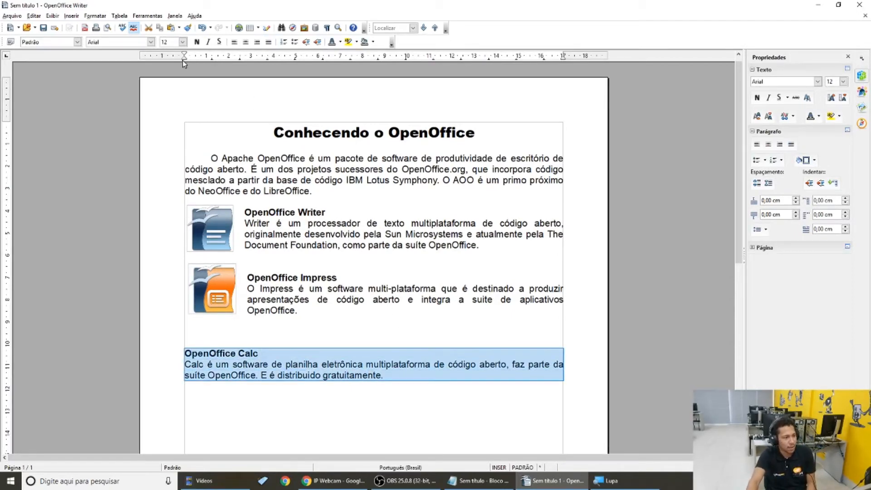
left_click_drag(182, 59, 195, 60)
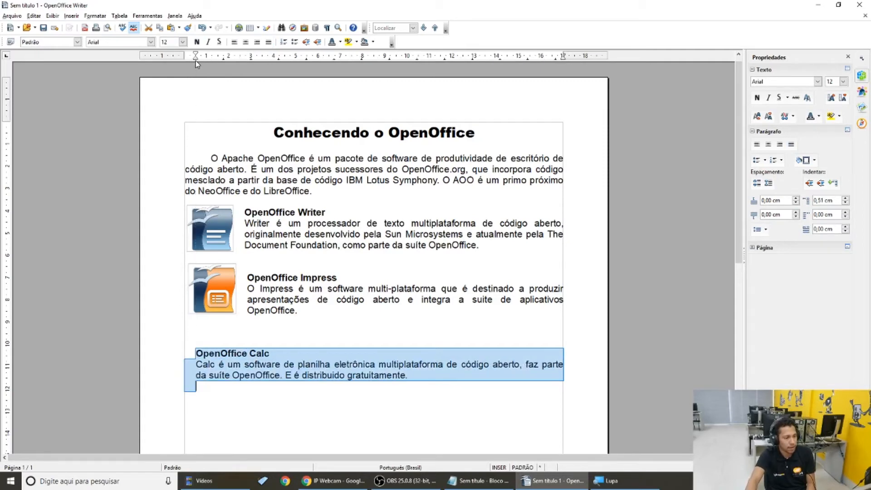
left_click(231, 352)
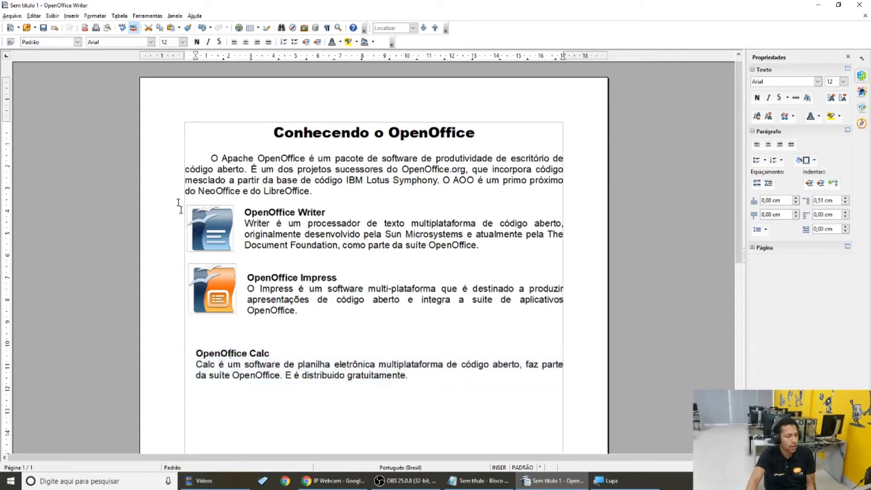
Insert the OpenOffice_Calc picture from the desktop folder at the "OpenOffice Calc" heading.
left_click(71, 16)
mouse_move(124, 231)
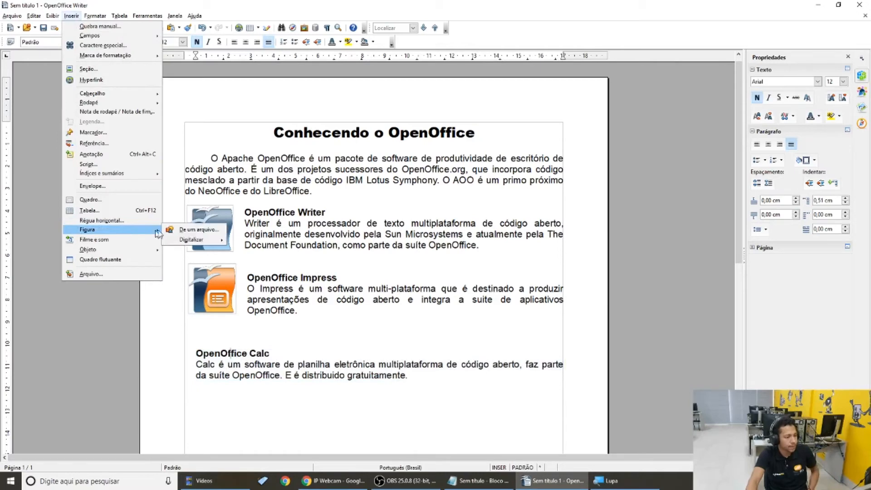
left_click(178, 230)
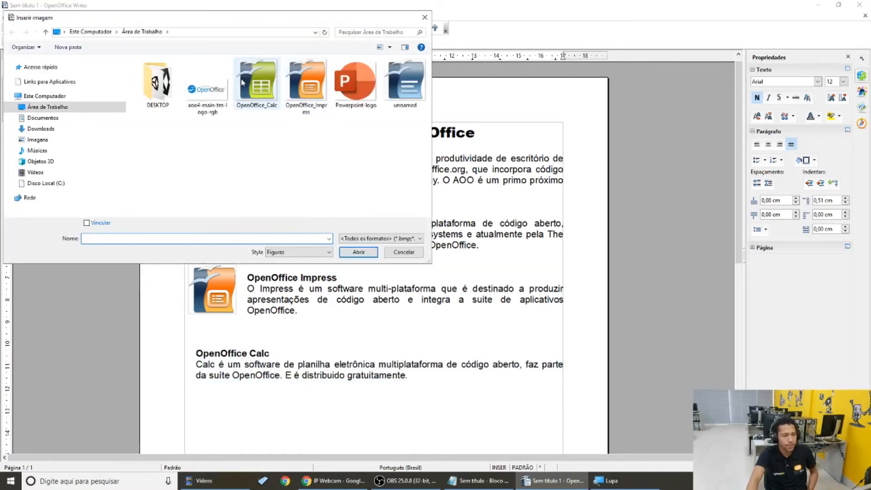
double_click(261, 89)
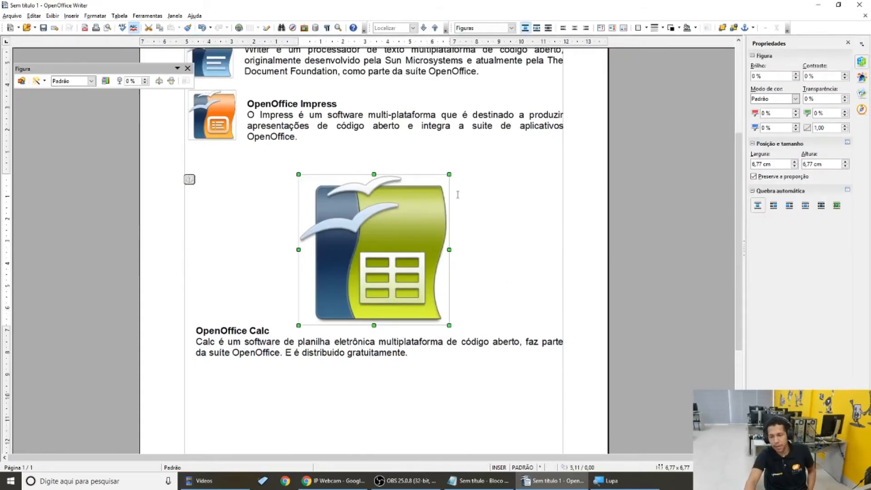
Shrink the Calc logo to about 1.95 × 1.95 cm and move it below the Calc paragraph near the left margin.
left_click_drag(449, 174, 419, 213)
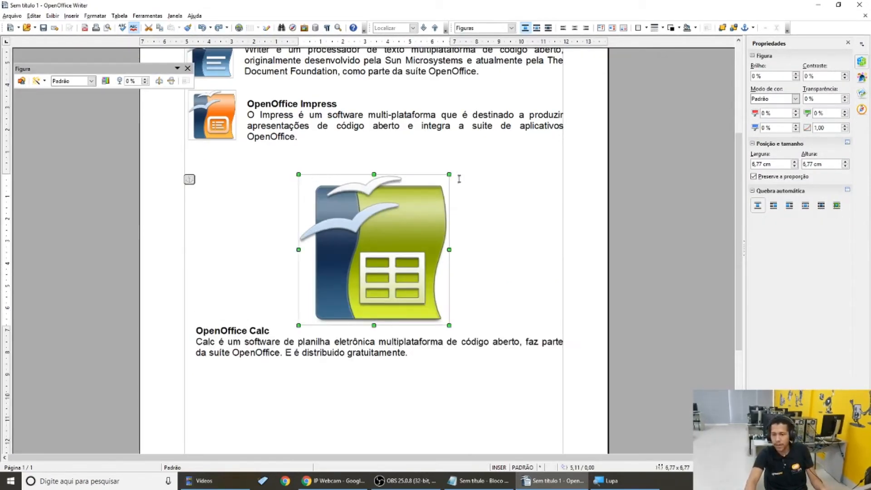
left_click_drag(448, 173, 342, 281)
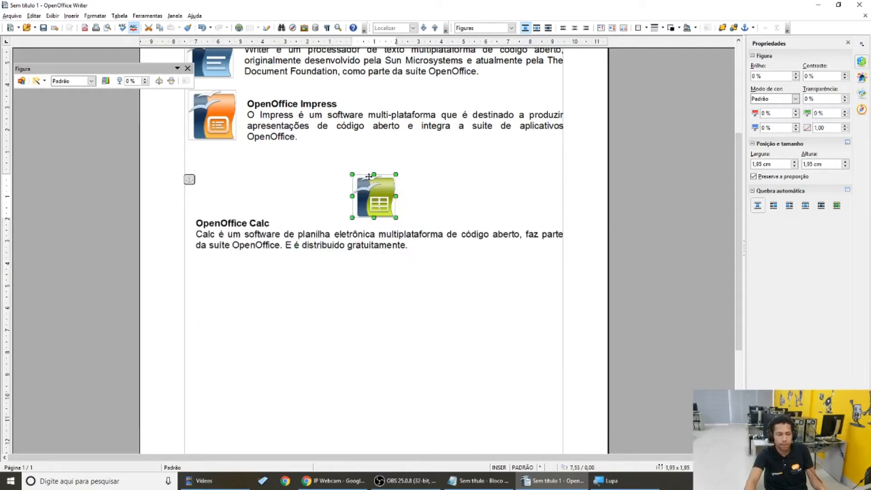
left_click_drag(376, 194, 218, 229)
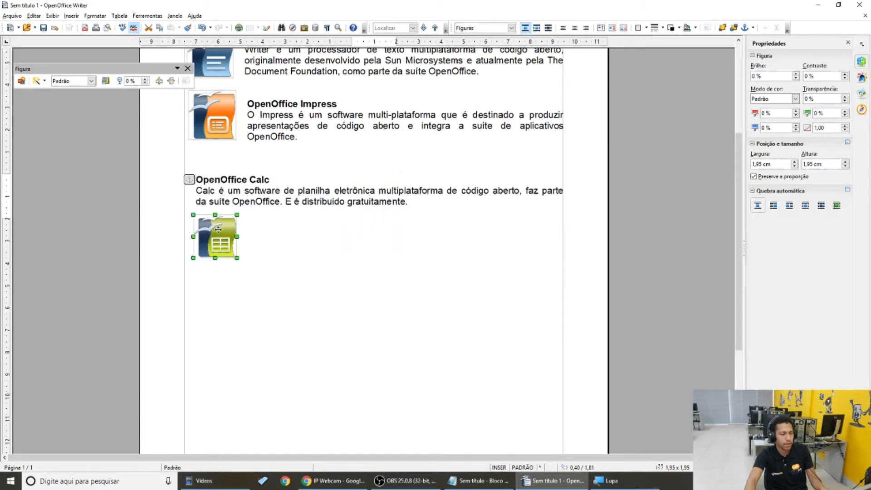
Apply parallel text wrap to the Calc logo and fit it, slightly enlarged, beside the "OpenOffice Calc" heading under the other logos.
left_click(805, 205)
left_click_drag(221, 238, 241, 211)
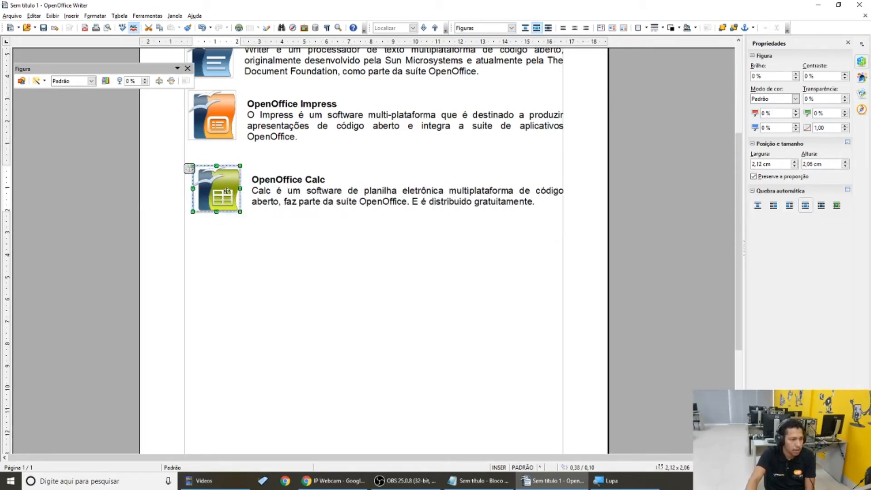
left_click_drag(240, 212, 220, 181)
scroll(228, 190, "up", 3)
left_click(324, 236)
Review the page layout of the title, introduction and the three sections with their logos.
scroll(324, 236, "up", 4)
scroll(324, 235, "up", 4)
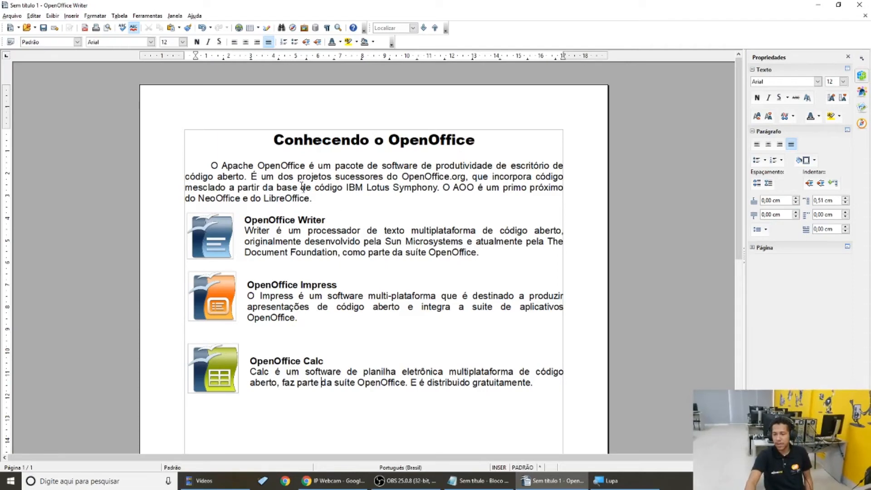
scroll(324, 142, "down", 2)
scroll(325, 142, "down", 8)
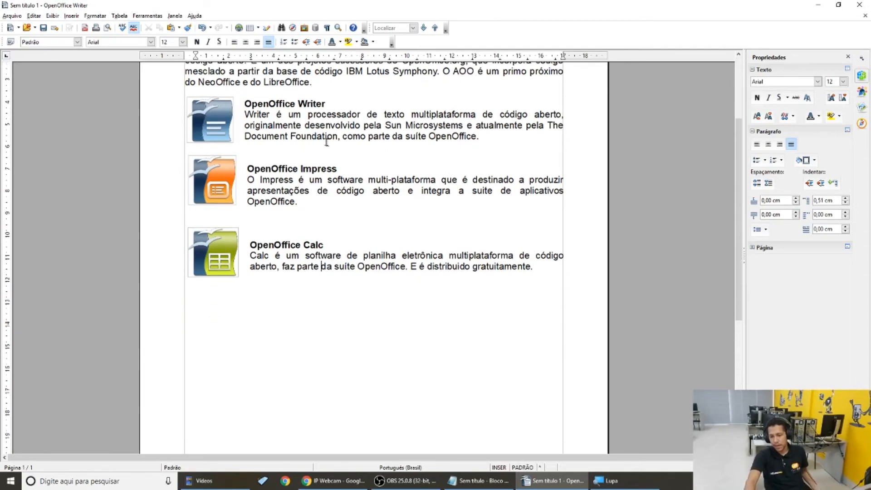
scroll(325, 270, "up", 5)
scroll(325, 270, "up", 5)
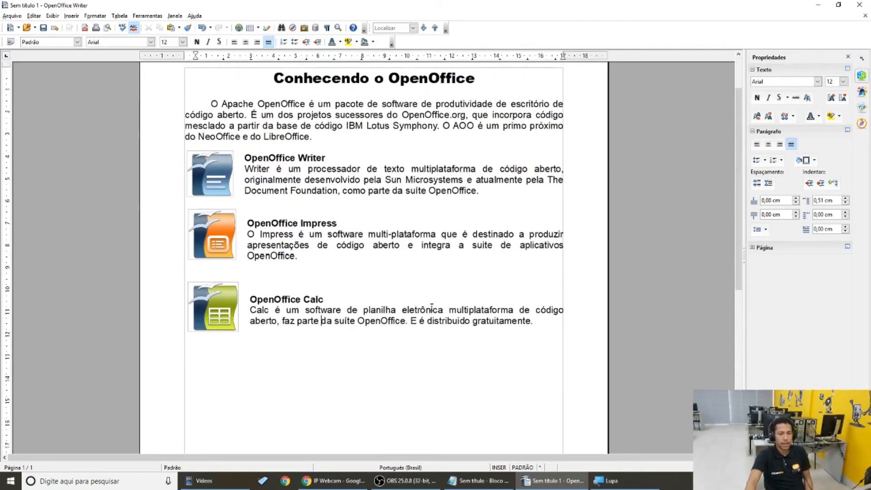
scroll(421, 295, "down", 7)
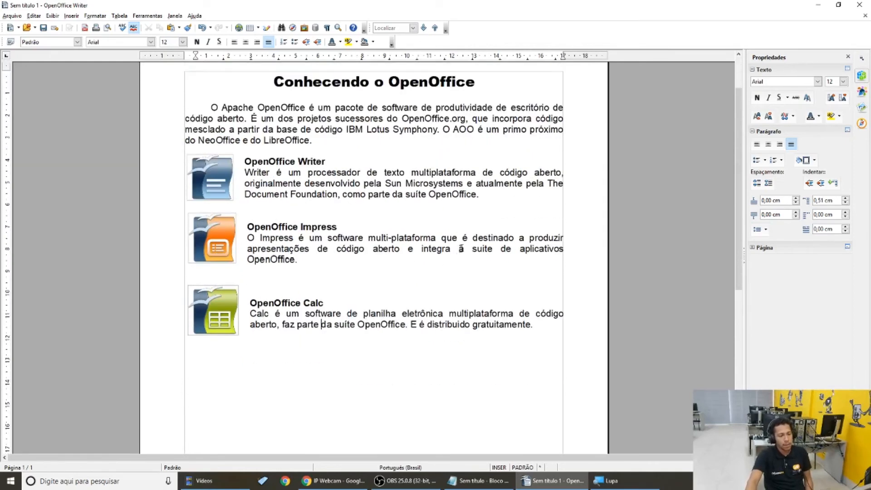
Add a "Feito por:" credit with the author's full name on the last line of the page.
scroll(405, 297, "down", 2)
scroll(405, 297, "down", 2)
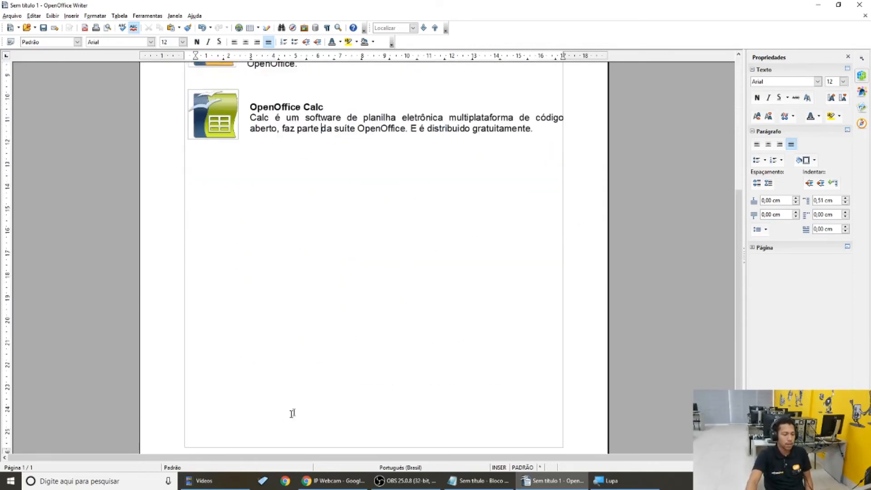
left_click(267, 363)
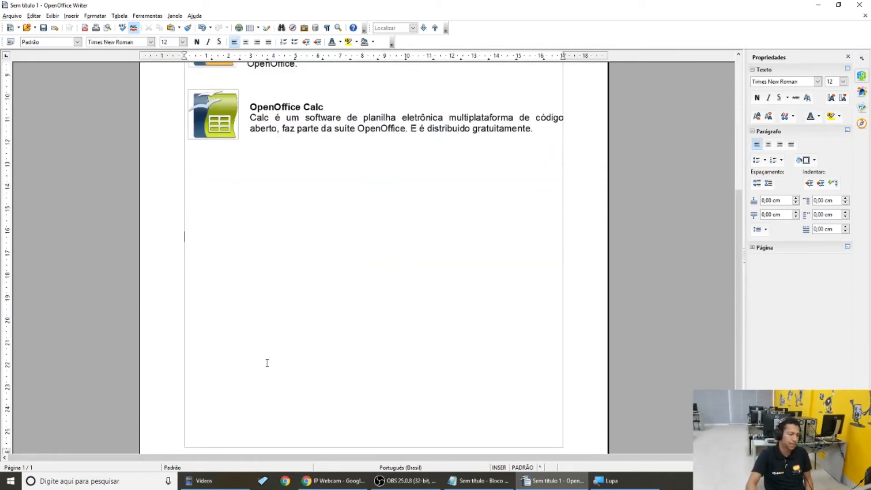
left_click(229, 180)
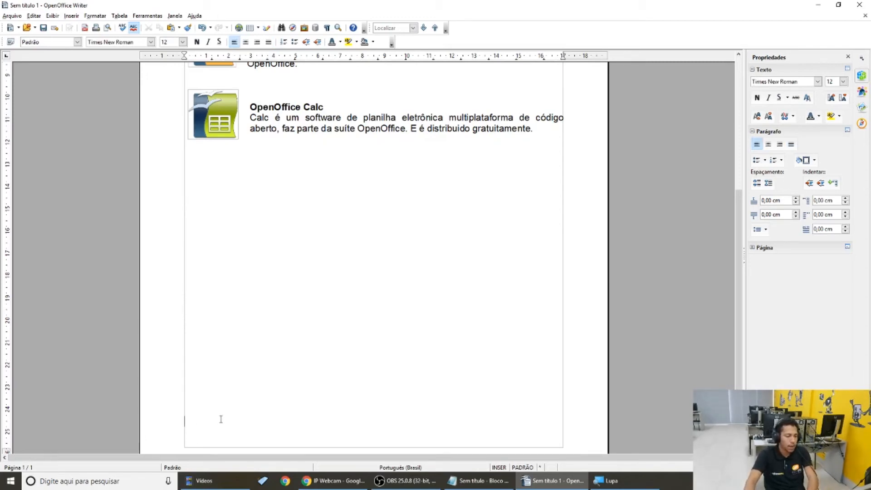
key("Return")
key("BackSpace")
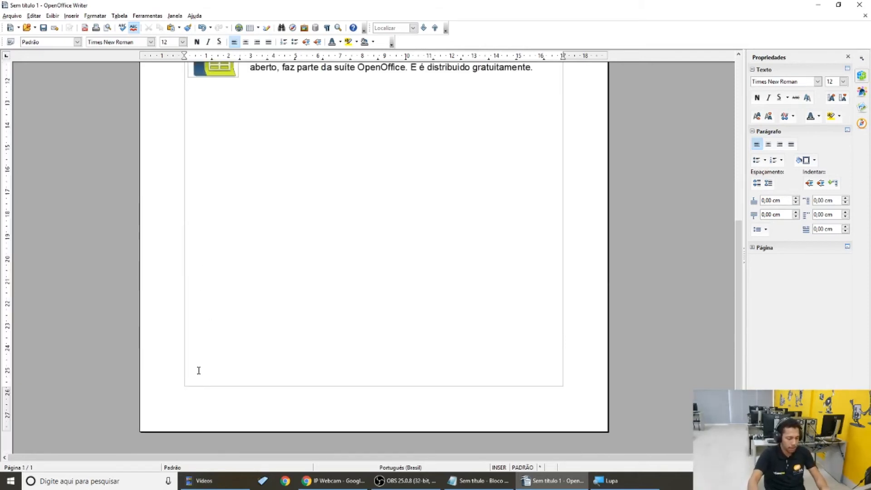
type("Feito por:")
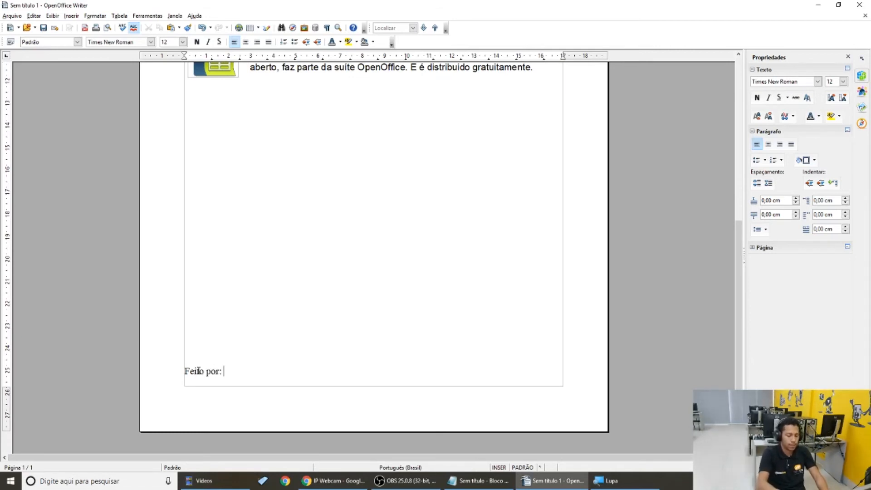
type(" Gustavo Smaniotto")
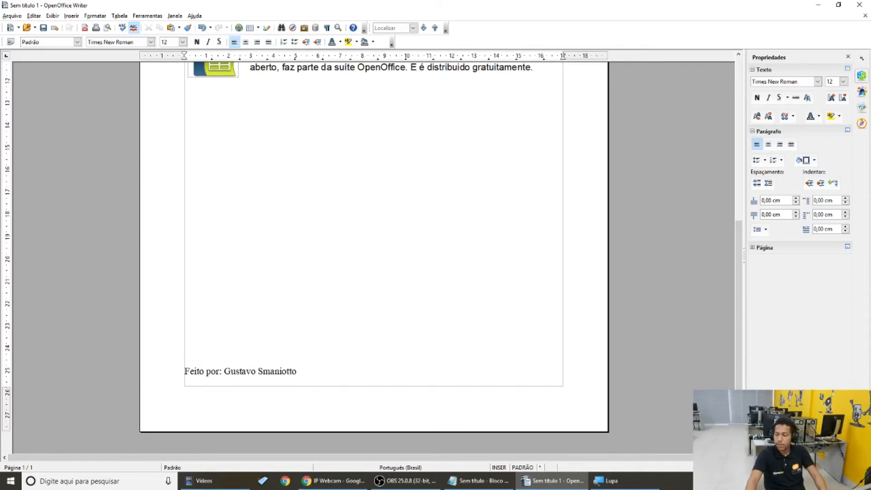
Make the "Feito por:" credit line italic and align it to the right margin.
scroll(344, 414, "up", 2)
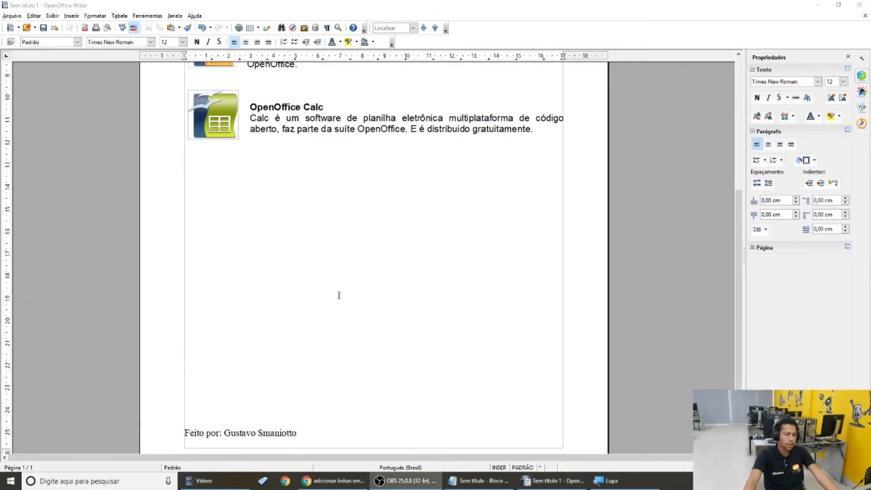
scroll(339, 294, "up", 5)
scroll(313, 317, "down", 5)
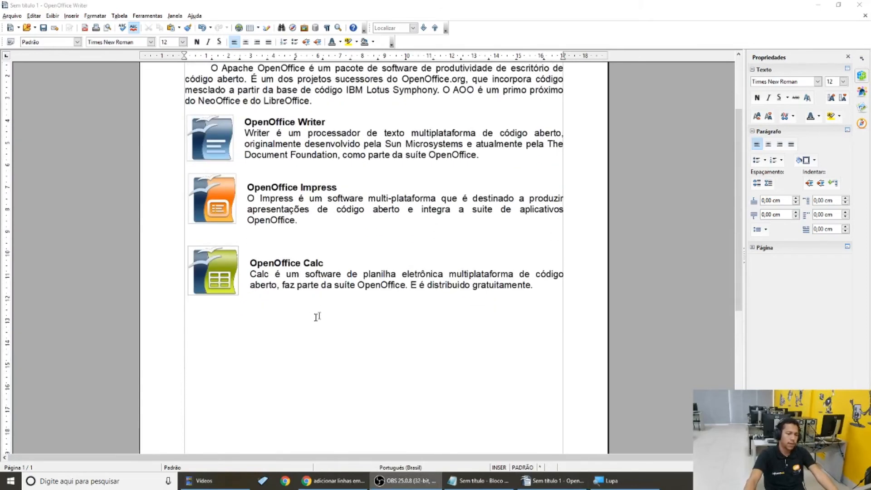
left_click_drag(316, 417, 159, 419)
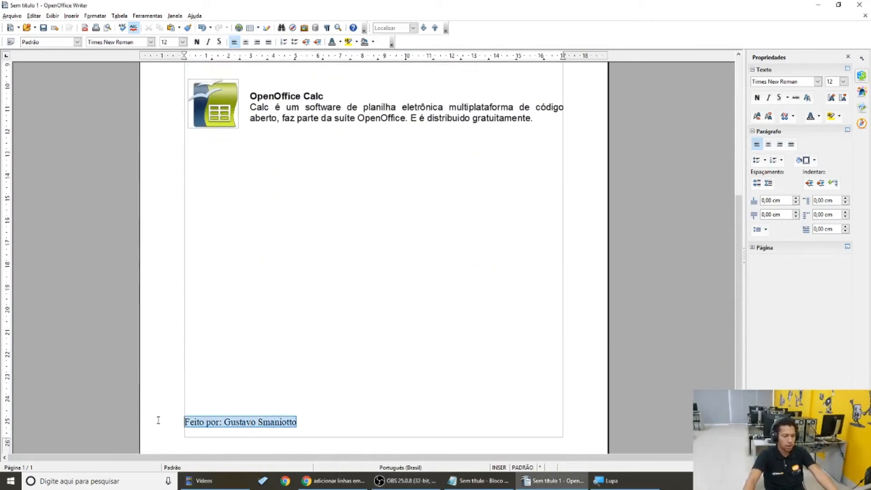
left_click(209, 42)
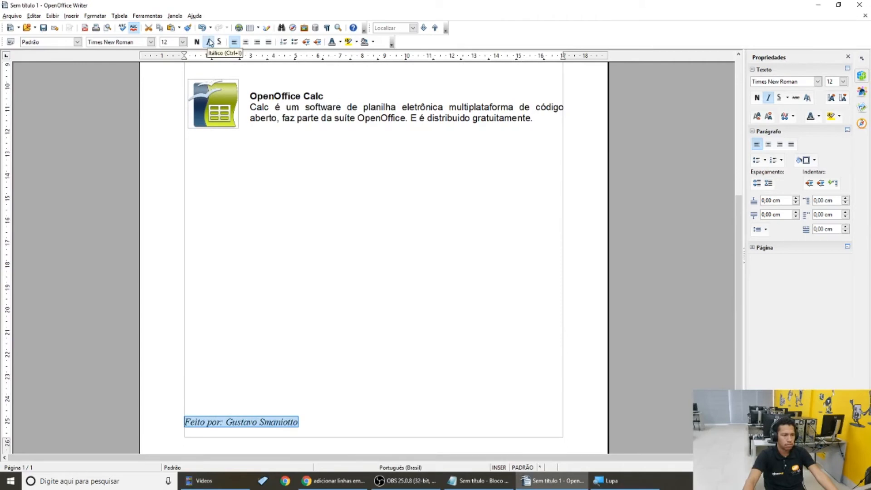
left_click(262, 43)
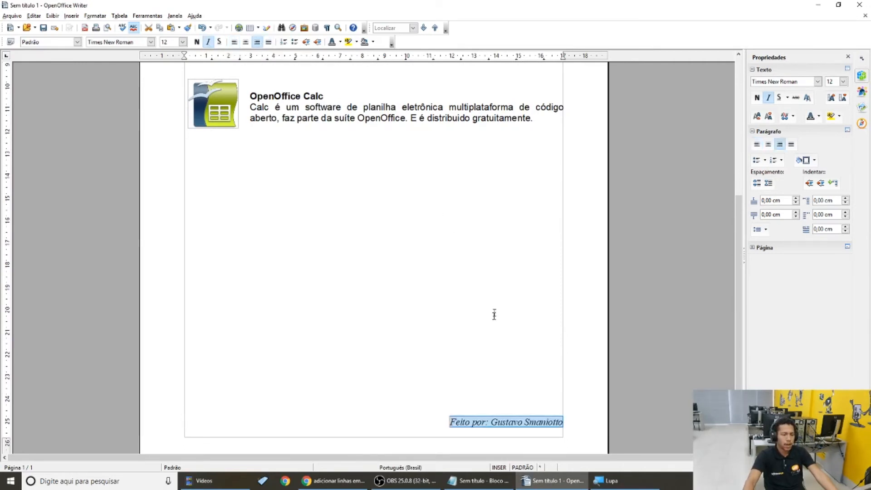
left_click(497, 366)
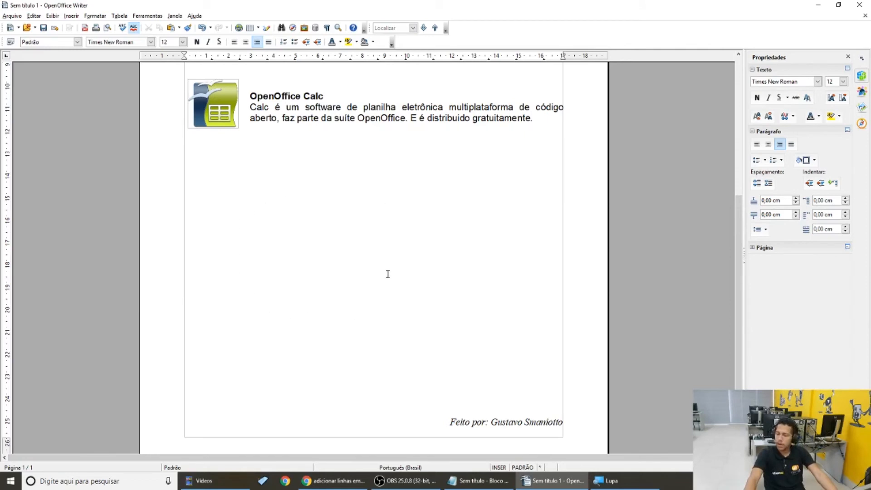
Insert the aoo4-main-tm-logo-rgb picture from the desktop folder below the Calc section.
left_click(70, 16)
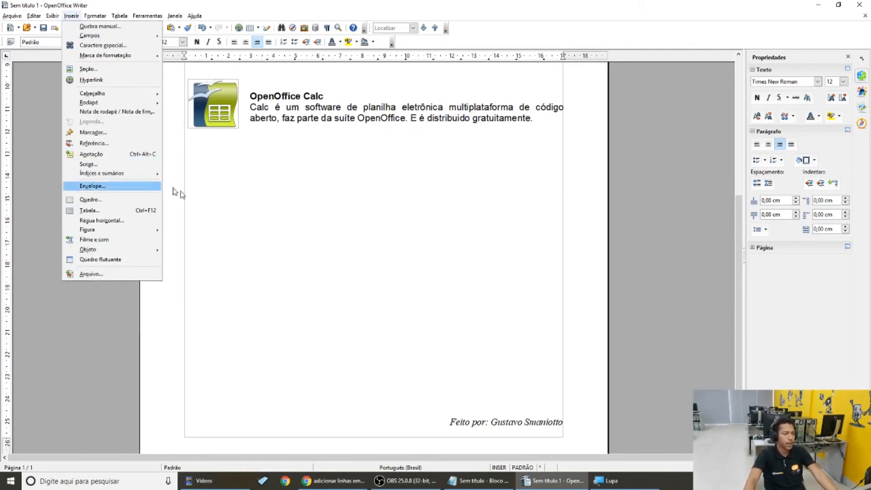
mouse_move(154, 229)
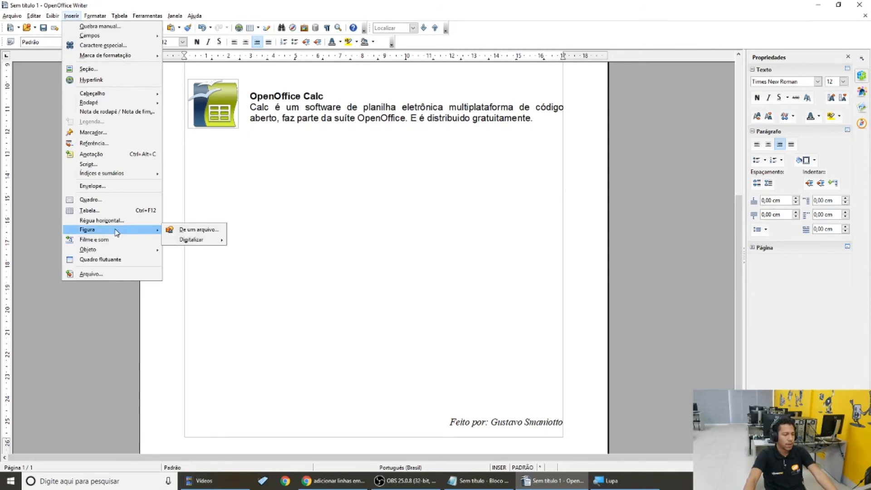
left_click(212, 230)
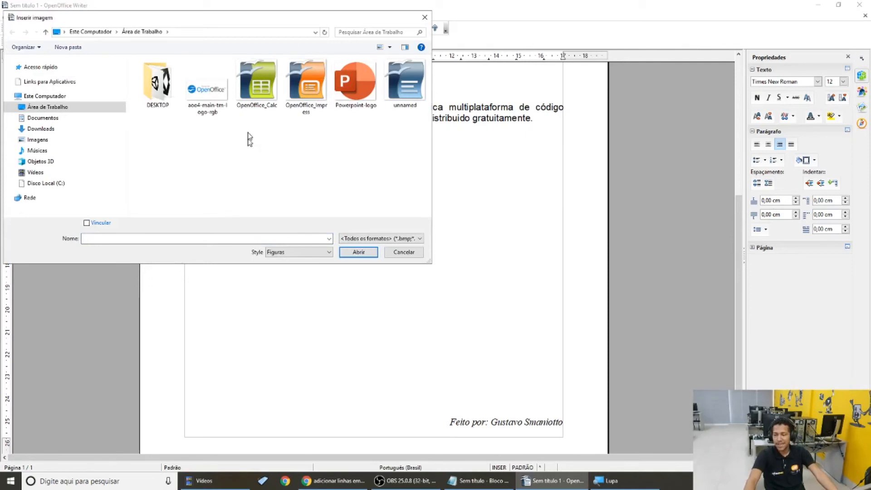
left_click(204, 98)
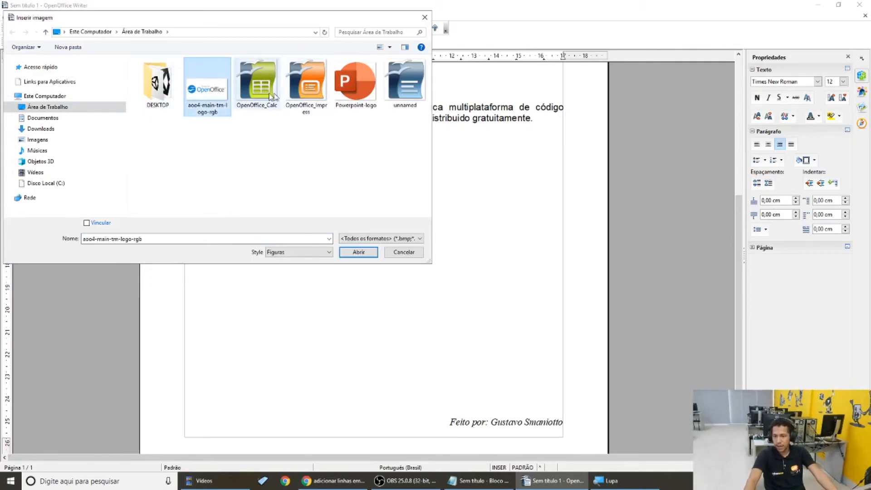
left_click(364, 255)
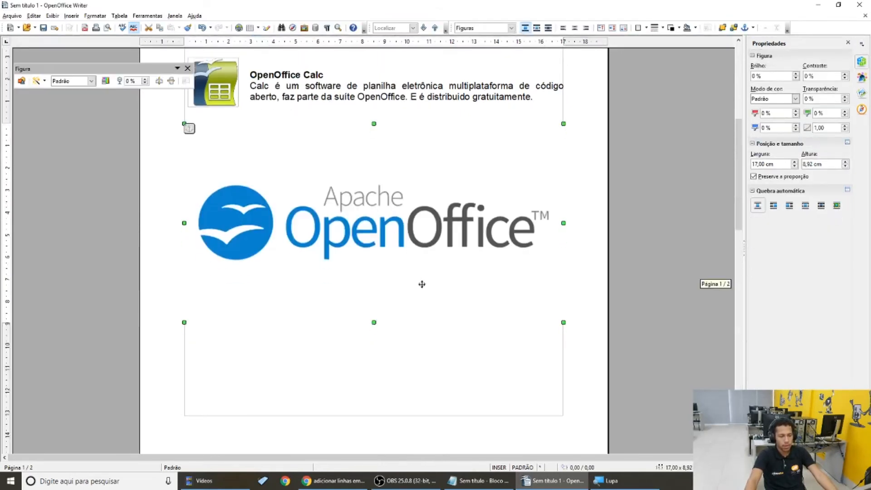
Apply parallel text wrap to the Apache OpenOffice logo, shrink it to about 12.46 × 6.37 cm and centre it below the Calc section.
left_click(810, 205)
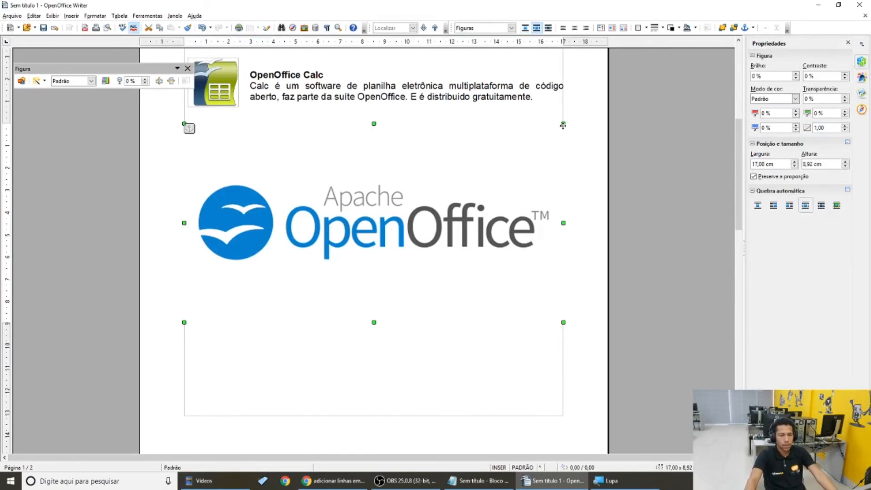
left_click_drag(565, 121, 441, 202)
left_click_drag(338, 220, 331, 285)
left_click_drag(244, 305, 226, 325)
left_click_drag(282, 280, 282, 278)
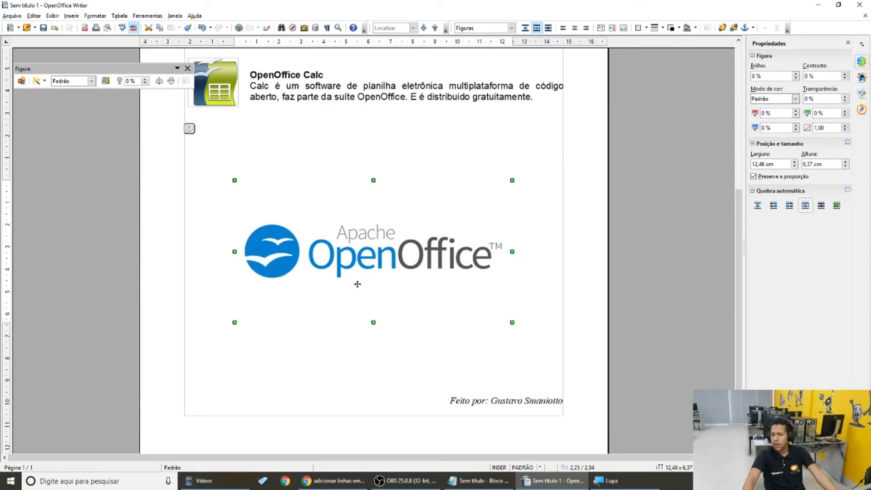
Try the Escala de cinza, Preto/Branco and Marca d'água colour modes on the Apache OpenOffice logo.
scroll(358, 284, "up", 2)
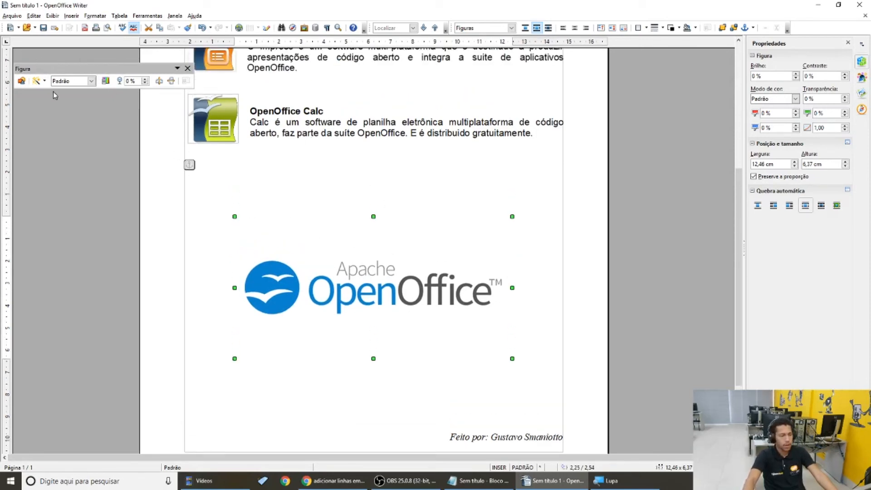
left_click(92, 82)
left_click(75, 94)
left_click(92, 81)
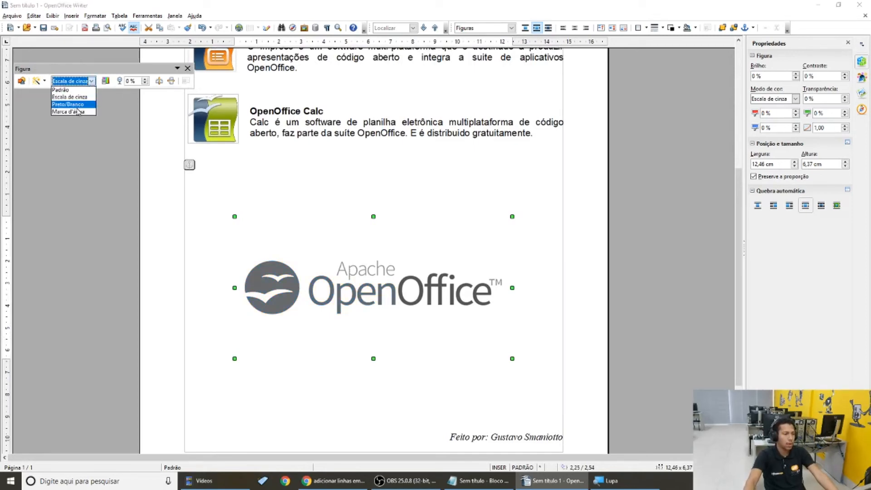
left_click(84, 104)
left_click(92, 82)
left_click(77, 112)
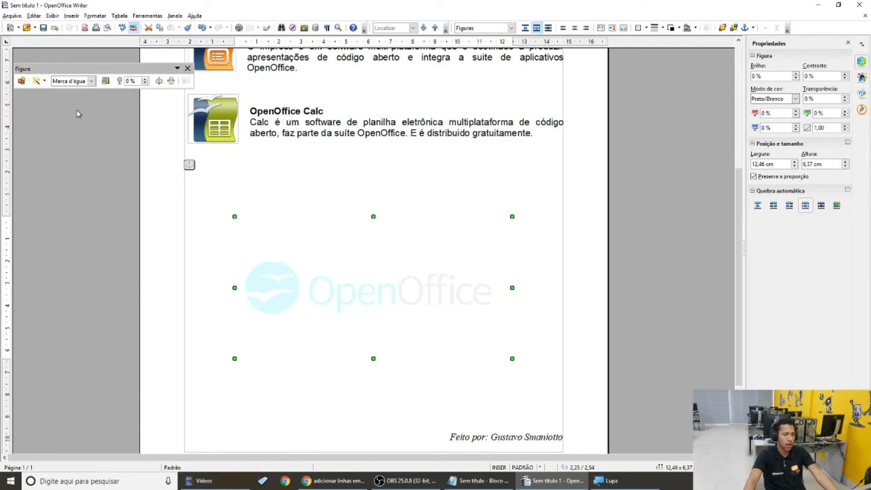
left_click(337, 398)
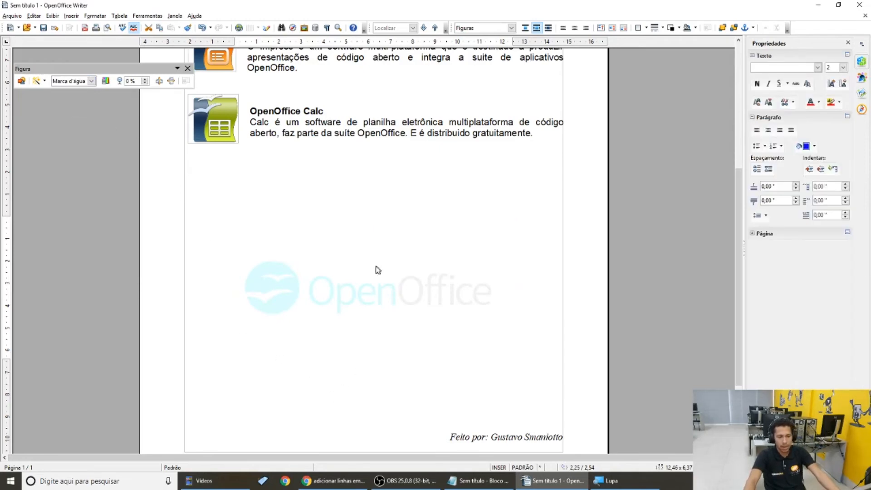
left_click(335, 303)
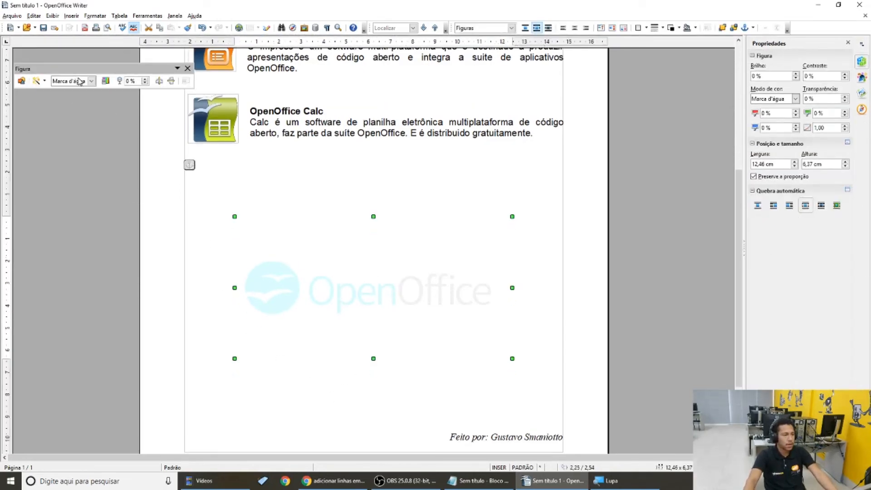
Apply the Posterizar filter and a 4 × 4 pixel Mosaico filter to the Apache OpenOffice logo.
left_click(91, 81)
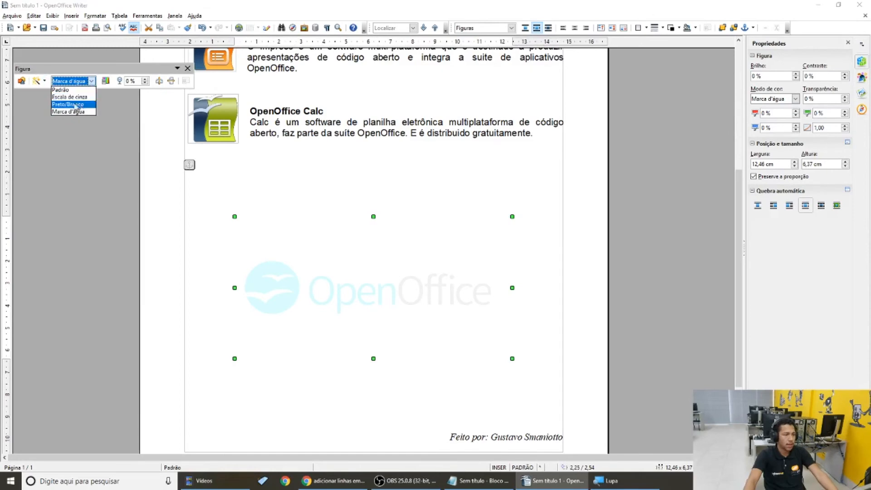
left_click(44, 82)
left_click(45, 81)
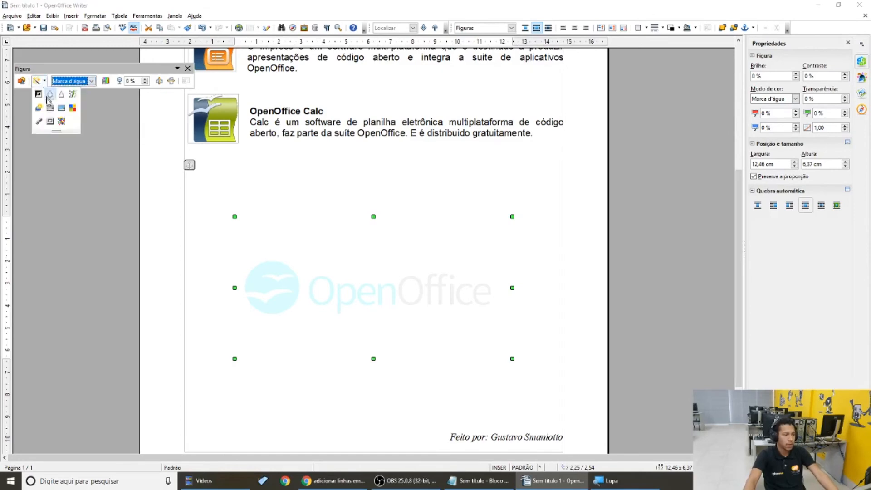
left_click(62, 112)
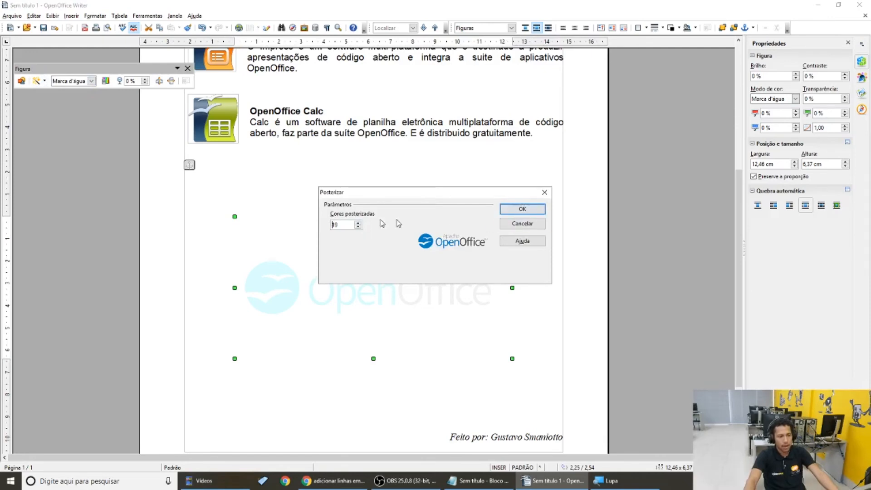
left_click(521, 209)
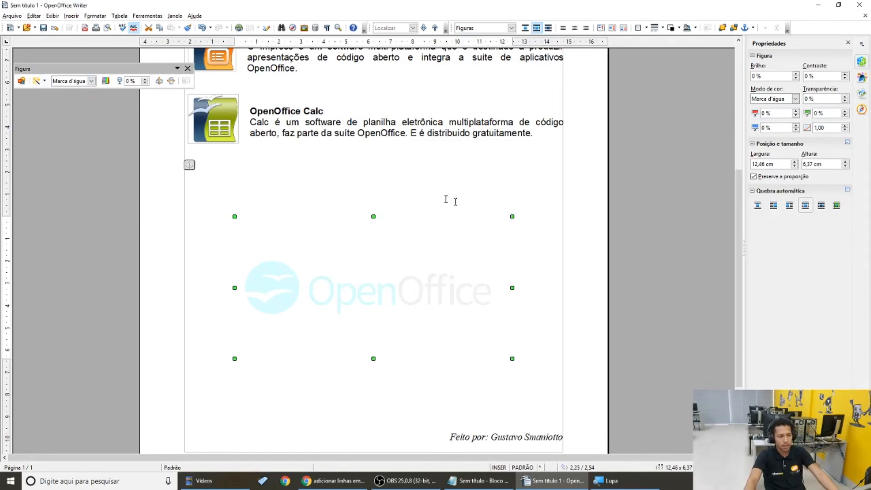
left_click(37, 81)
left_click(63, 123)
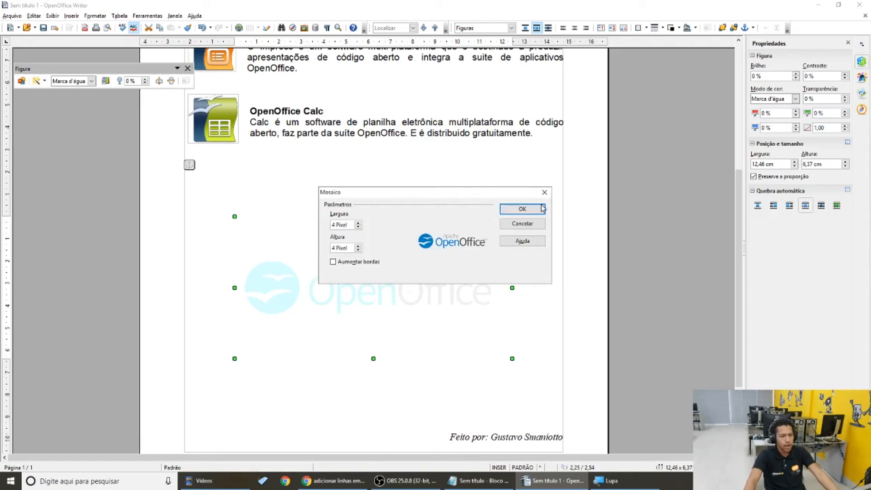
left_click(522, 209)
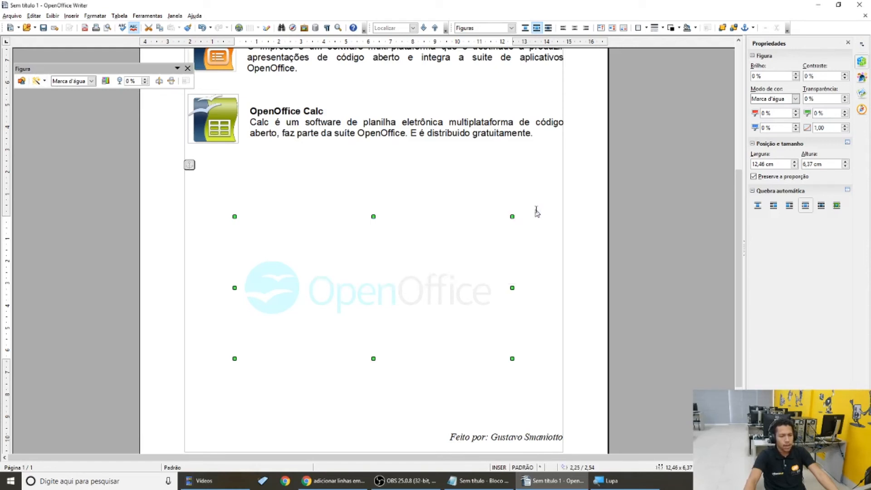
Return the Apache OpenOffice logo to the Padrão colour mode and delete the picture.
left_click(91, 81)
left_click(65, 86)
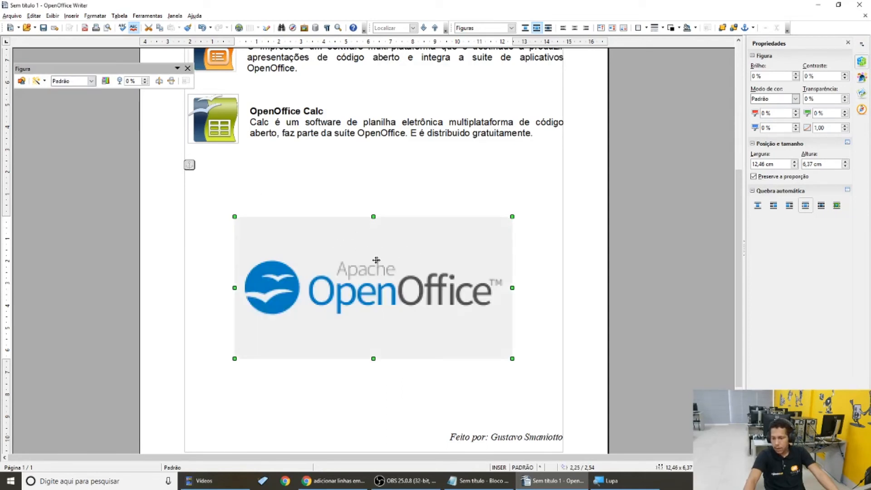
left_click(37, 80)
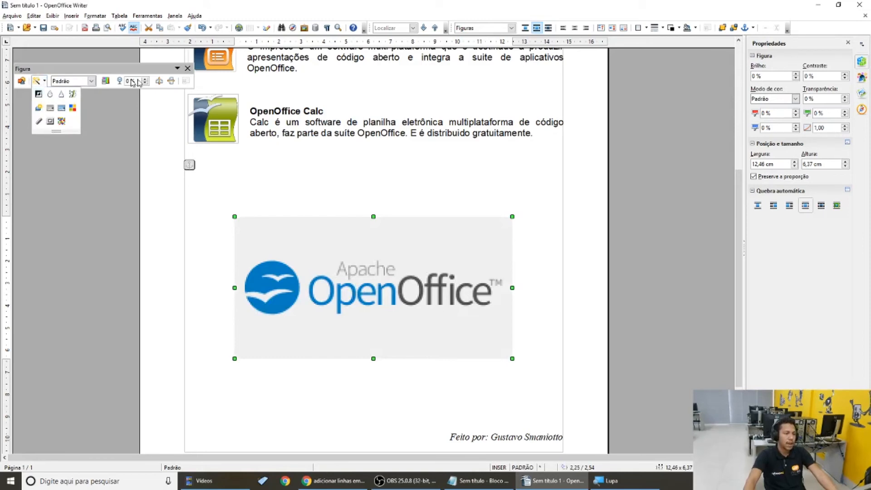
left_click(186, 71)
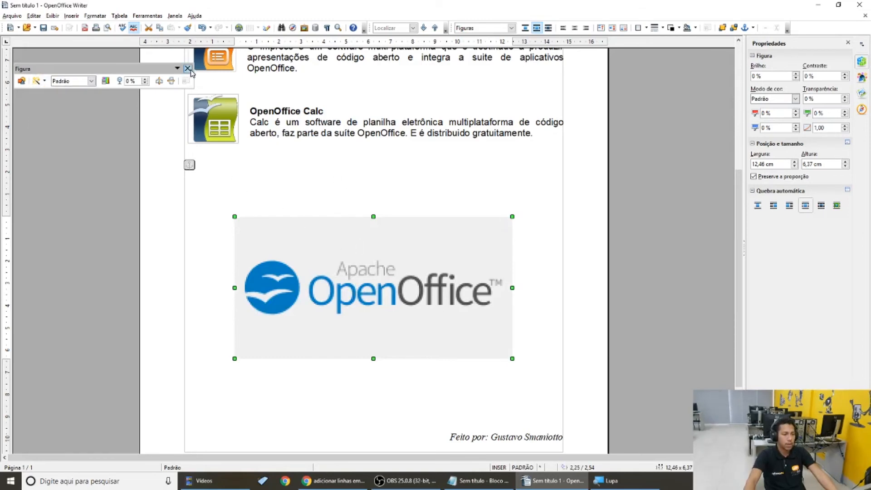
left_click(188, 69)
key("Delete")
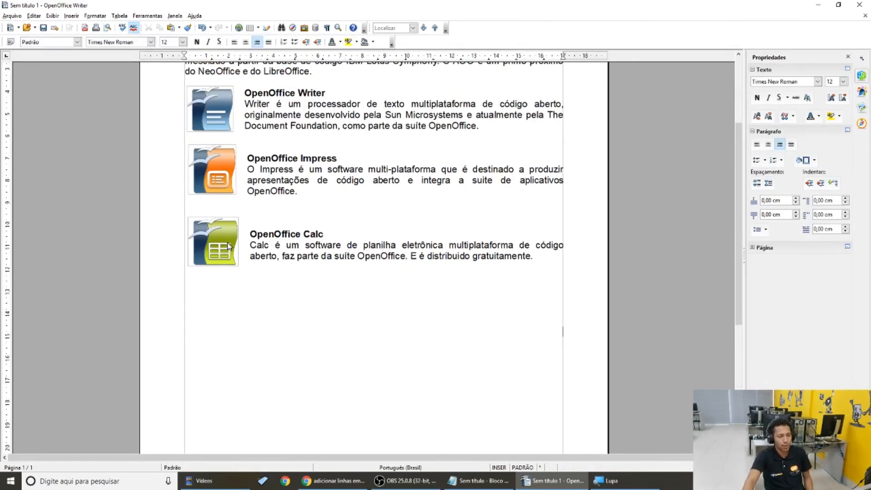
Insert the Apache OpenOffice logo picture from the desktop below the Calc section and shrink it to about 10.40 × 5.96 cm.
left_click(71, 16)
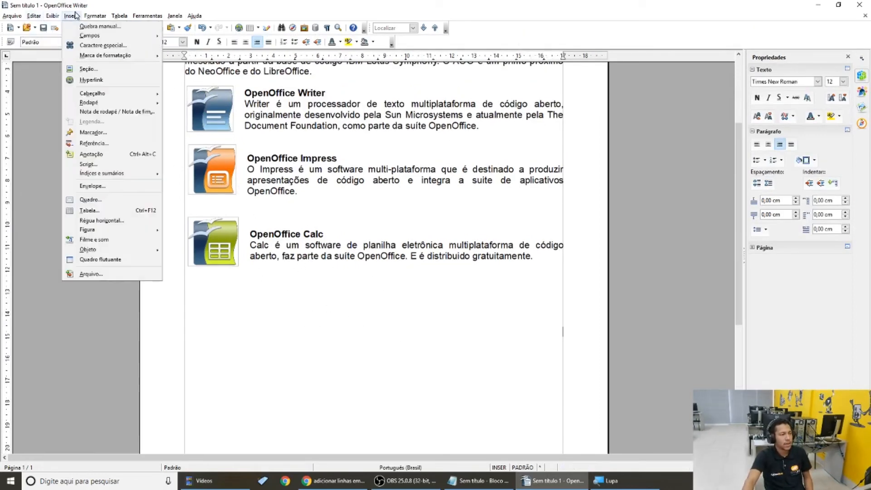
mouse_move(126, 230)
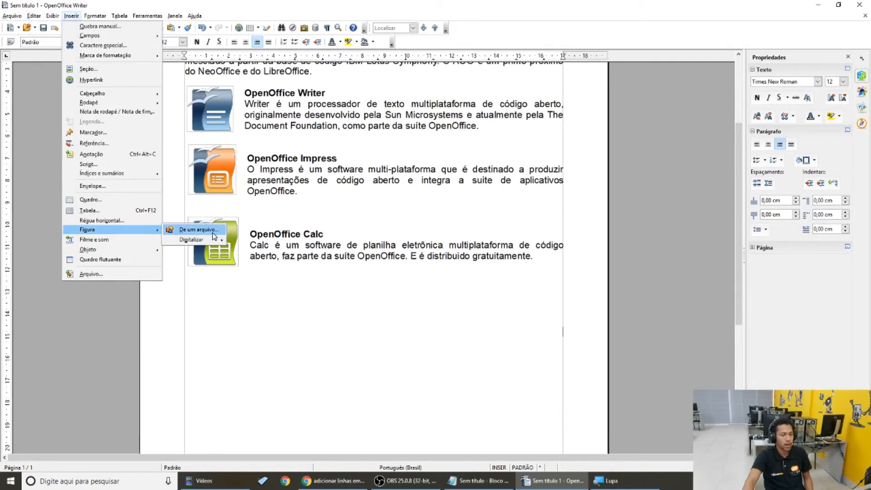
left_click(214, 235)
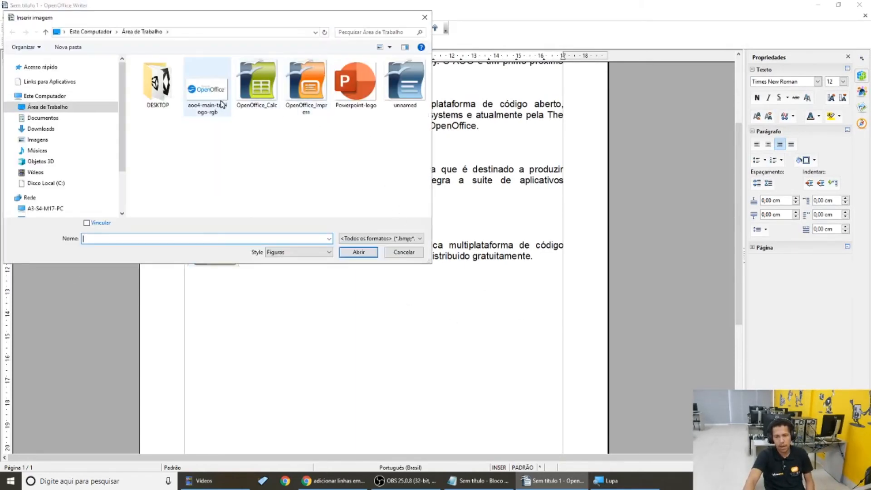
double_click(223, 105)
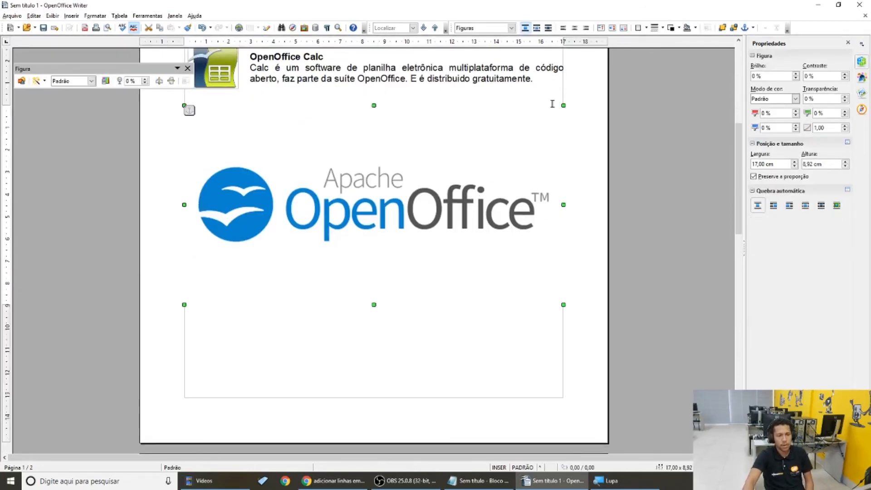
left_click_drag(564, 106, 472, 140)
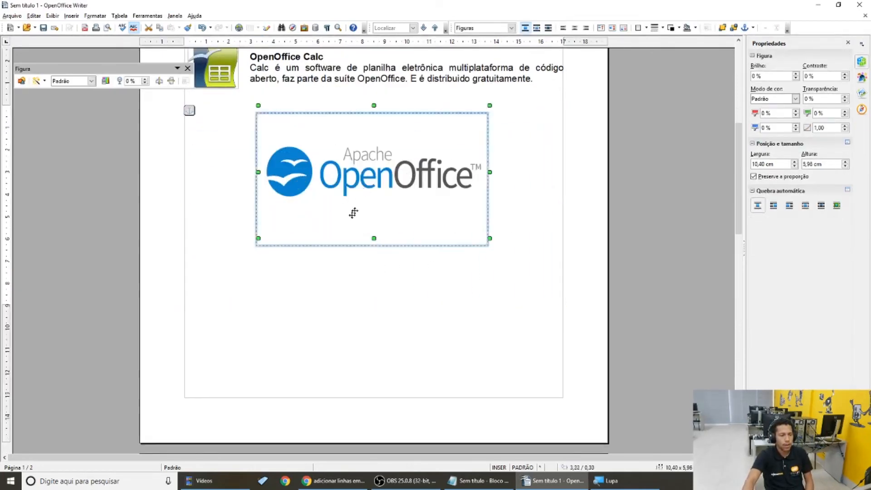
Delete an empty line before the author credit and position the logo roughly centred between the Calc section and the credit.
scroll(368, 211, "down", 2)
left_click(354, 308)
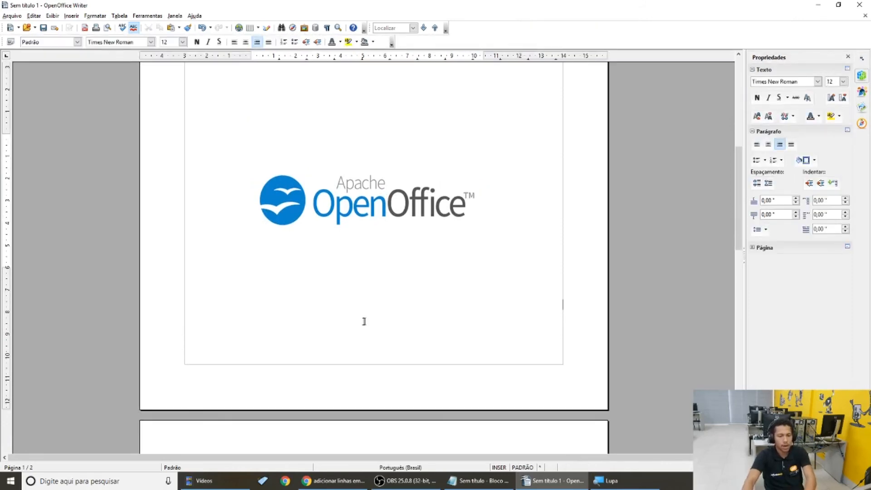
scroll(384, 262, "down", 3)
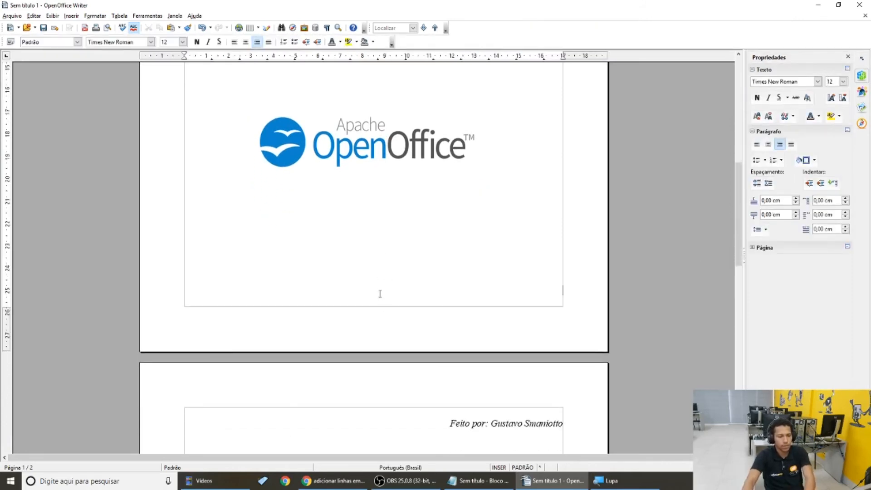
key("BackSpace")
scroll(383, 273, "up", 1)
left_click_drag(363, 268, 374, 268)
left_click_drag(374, 268, 367, 253)
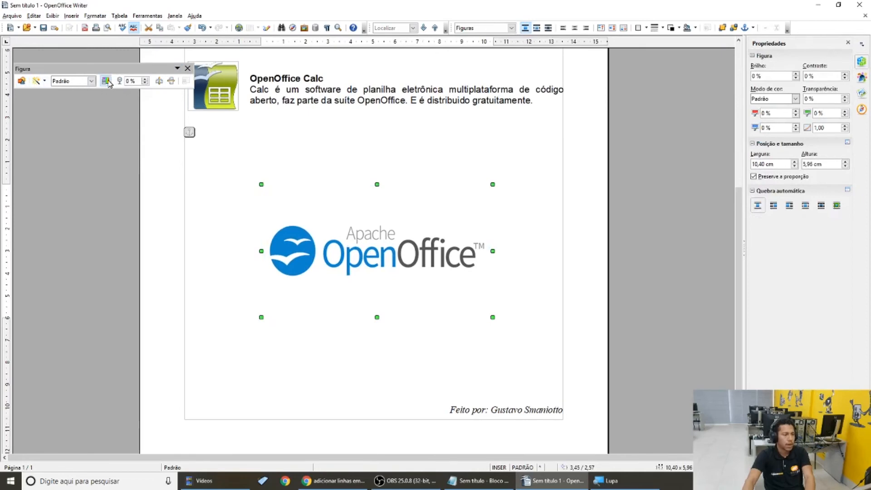
Open the logo's colour adjustment controls and close them together with the picture toolbar.
left_click(105, 81)
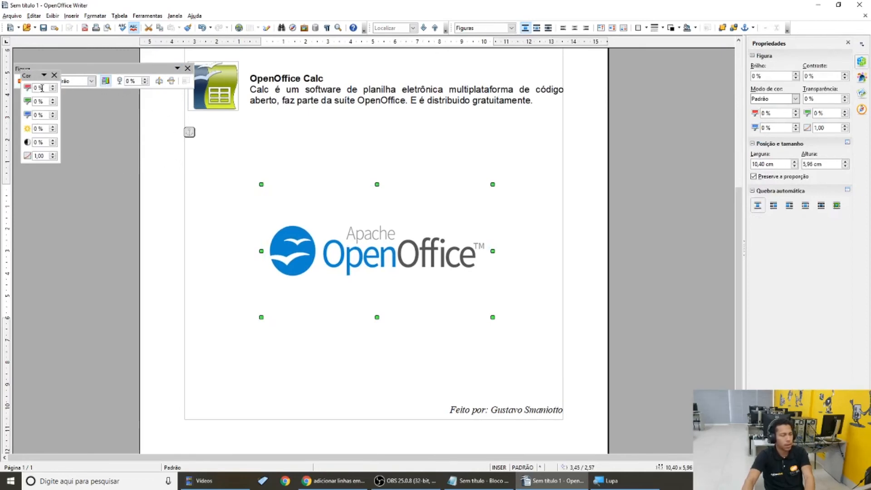
left_click(188, 68)
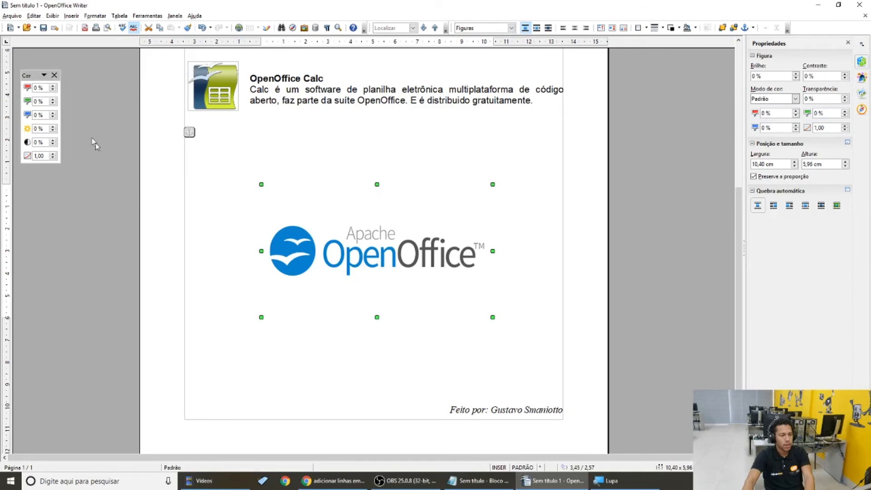
left_click(54, 75)
Zoom out, deselect the logo and review the whole page from the title to the author credit.
scroll(337, 186, "up", 6)
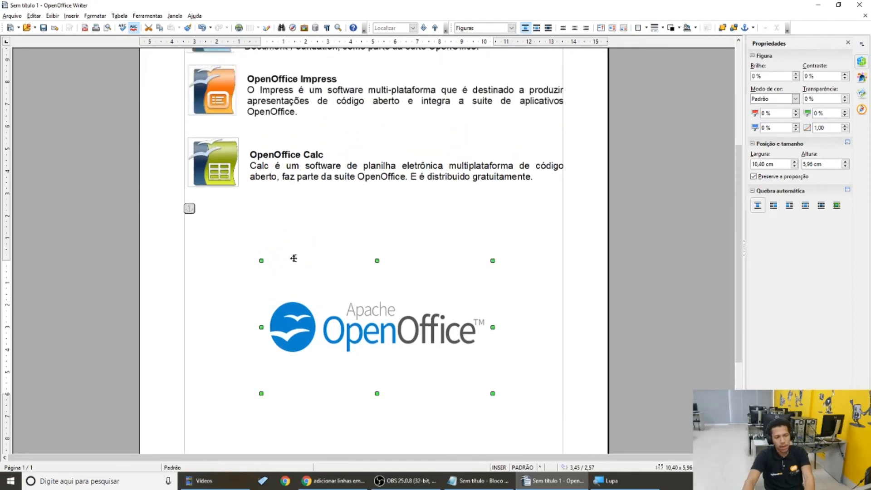
scroll(337, 187, "down", 4)
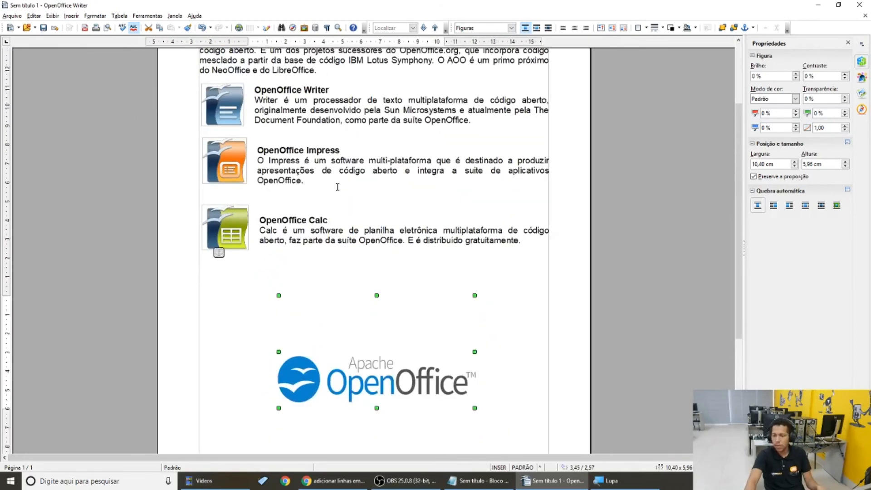
scroll(337, 187, "up", 3)
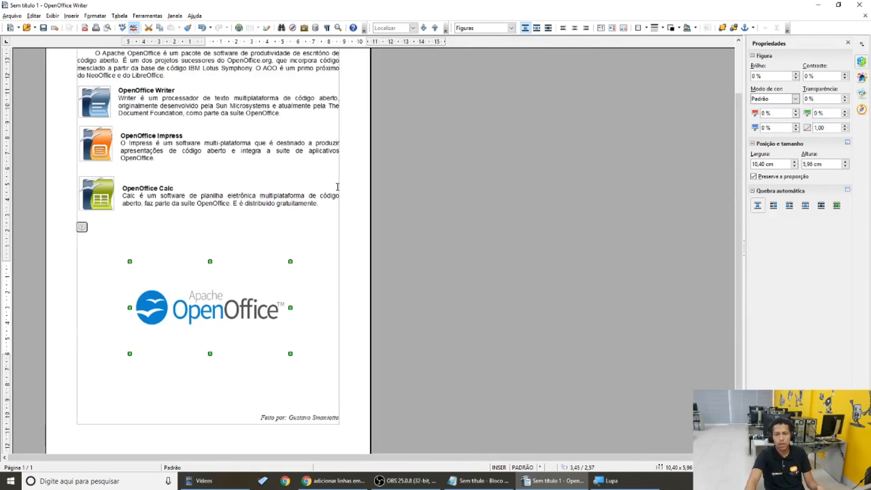
scroll(339, 179, "down", 3)
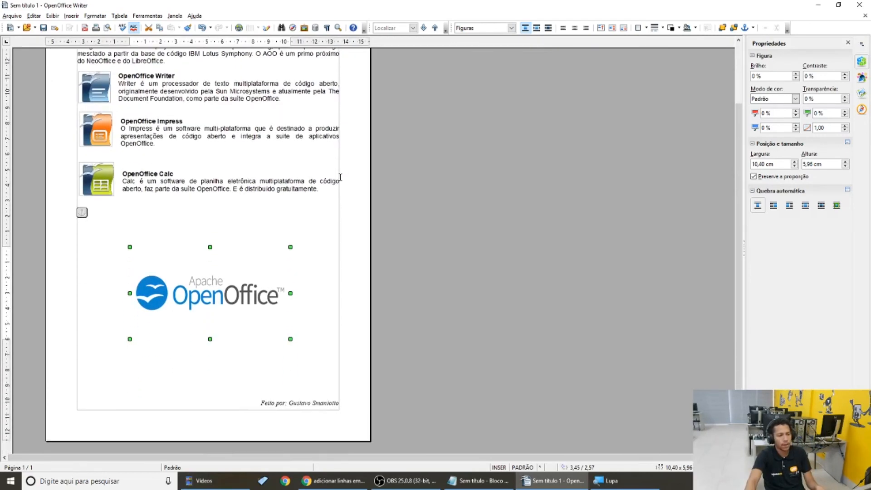
left_click(385, 246)
left_click(224, 286)
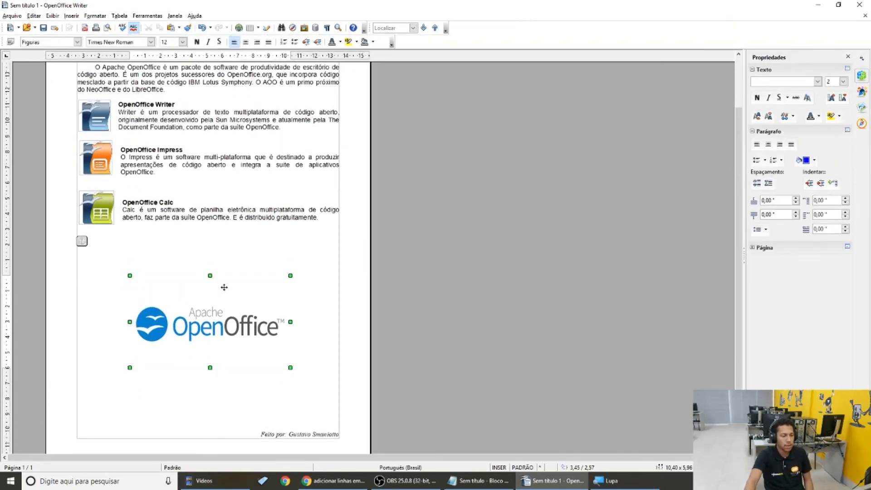
left_click(270, 251)
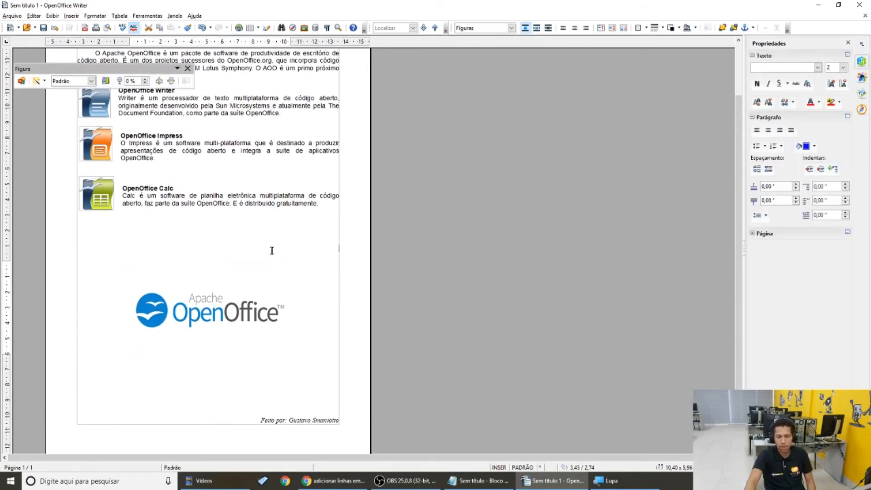
scroll(270, 249, "up", 3)
scroll(200, 184, "down", 4)
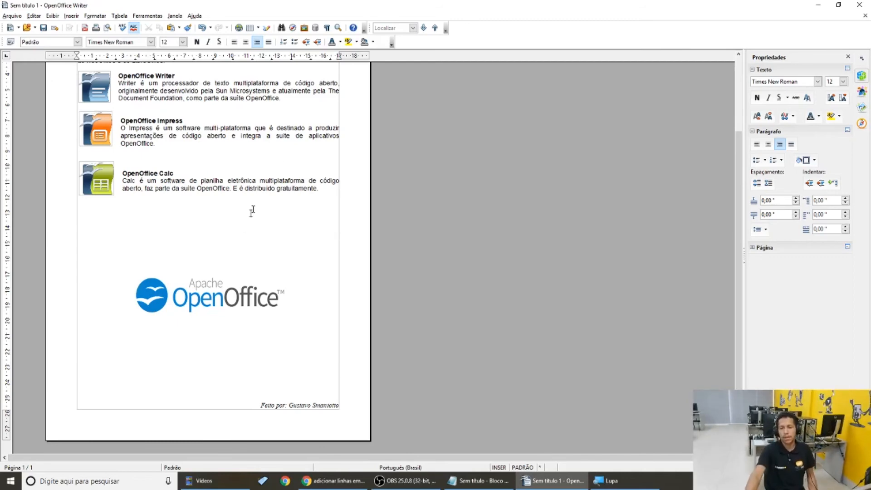
scroll(205, 168, "up", 3)
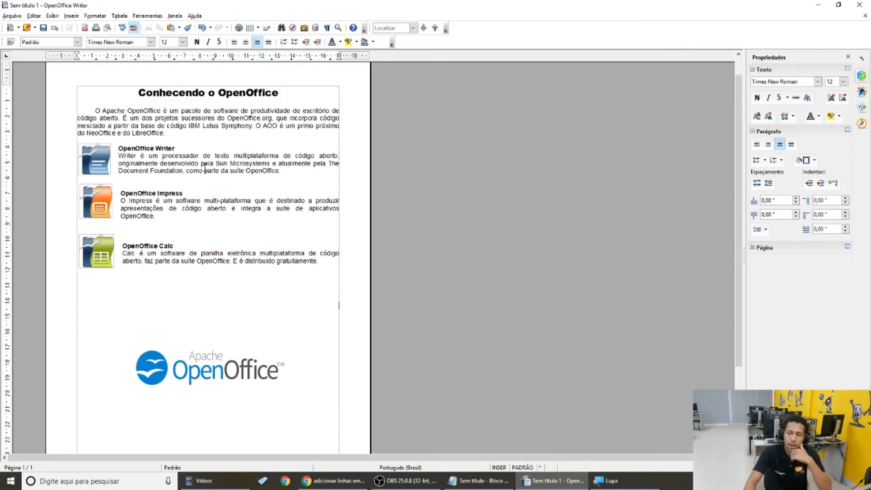
scroll(205, 168, "up", 1)
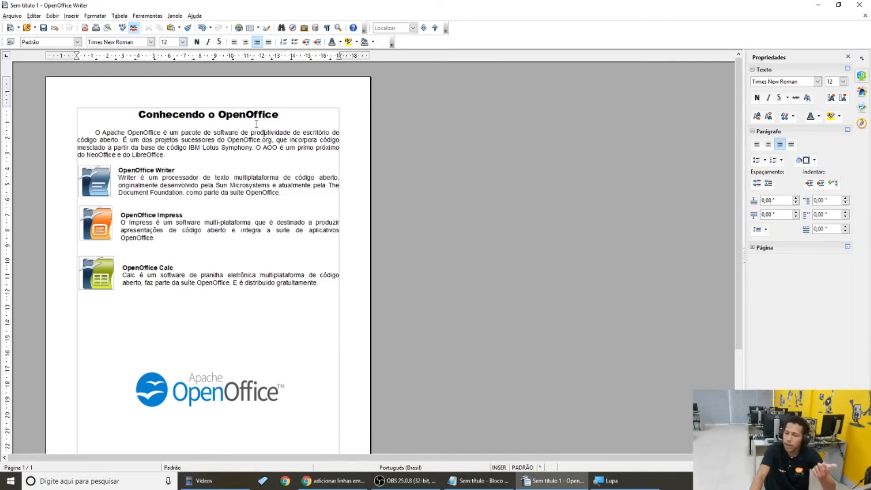
Save the document to Área de Trabalho as "Aula de Writer - OpenOffice" in the ODF text format (.odt).
left_click(23, 16)
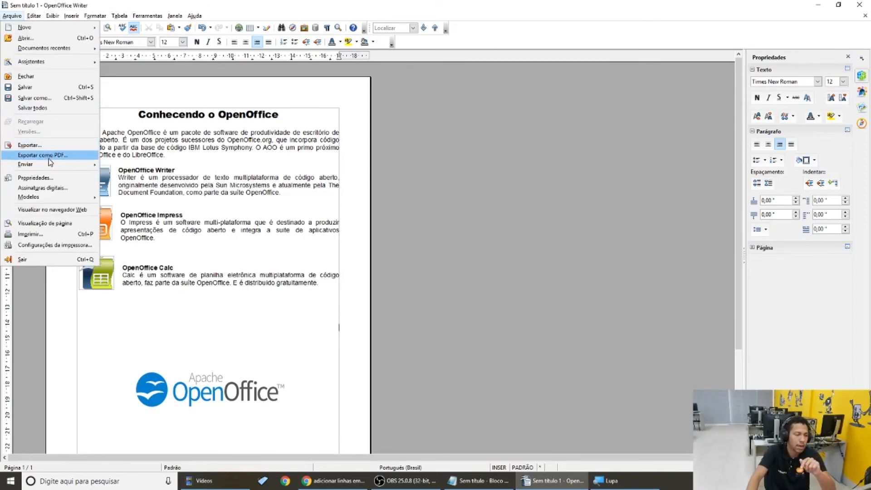
mouse_move(50, 163)
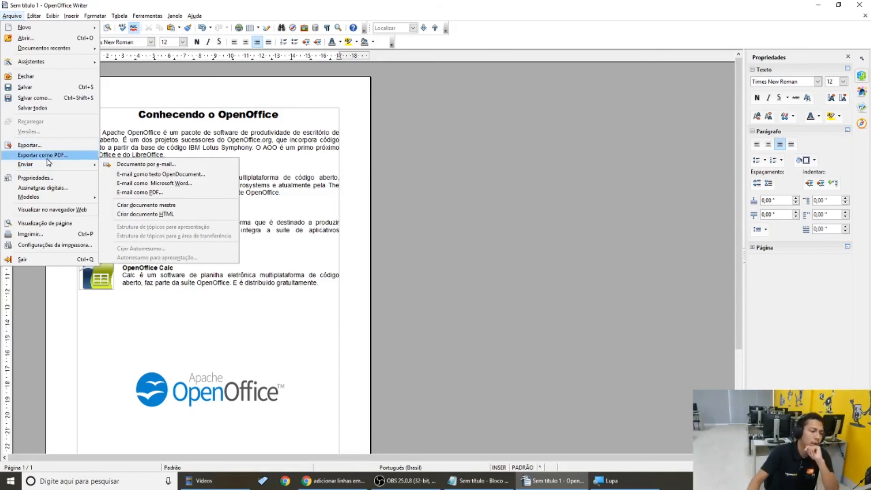
left_click(65, 96)
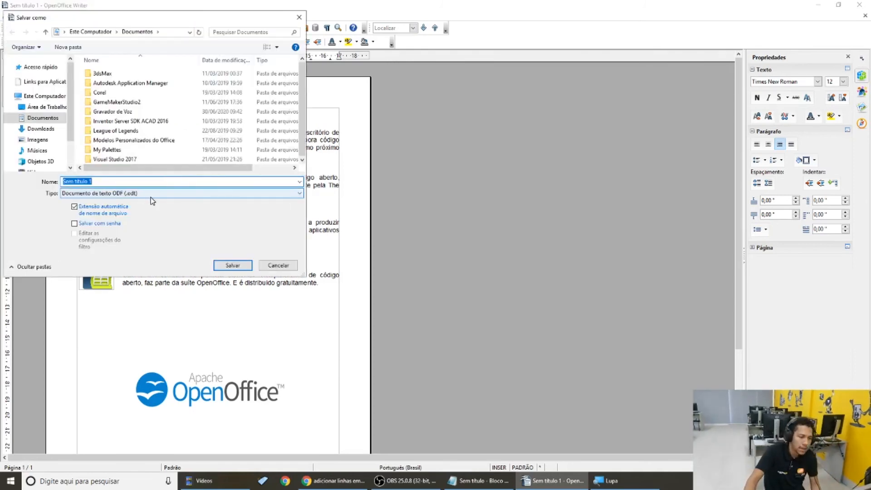
left_click(131, 181)
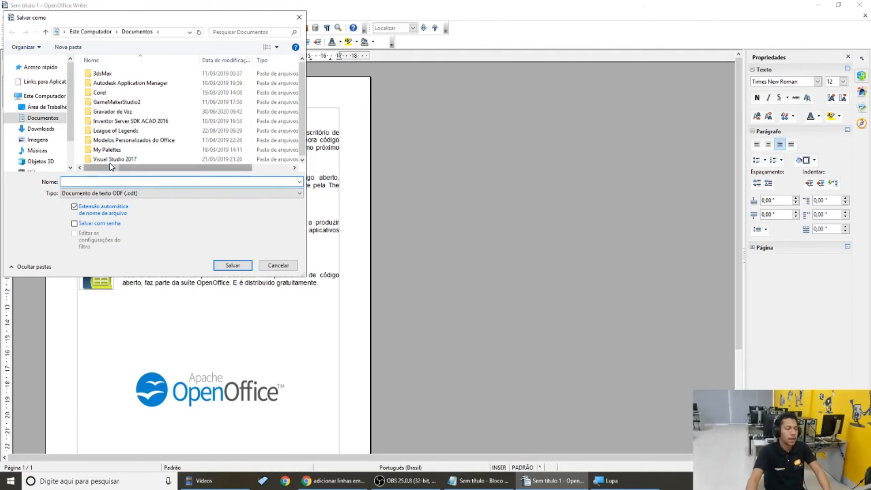
left_click(50, 108)
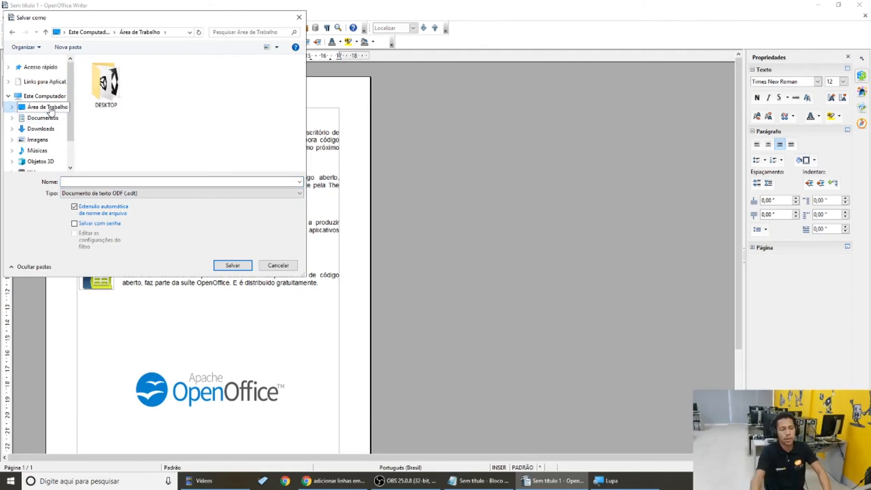
left_click(149, 180)
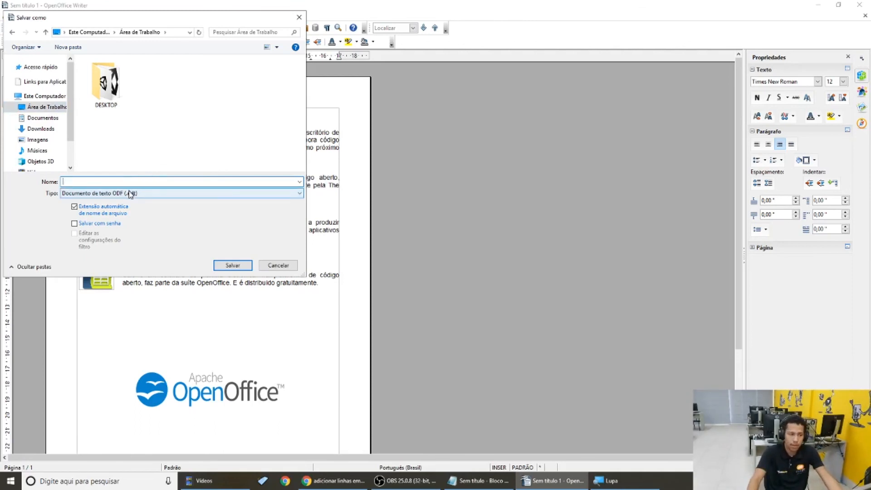
left_click(93, 192)
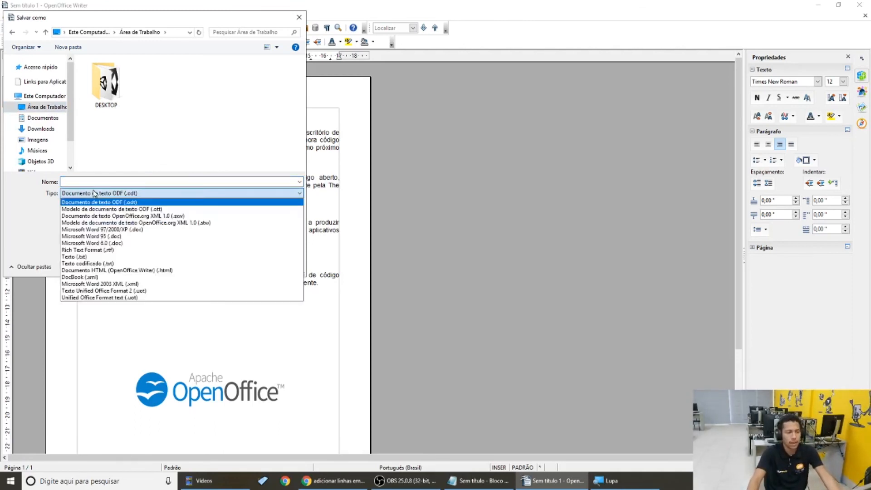
left_click(141, 195)
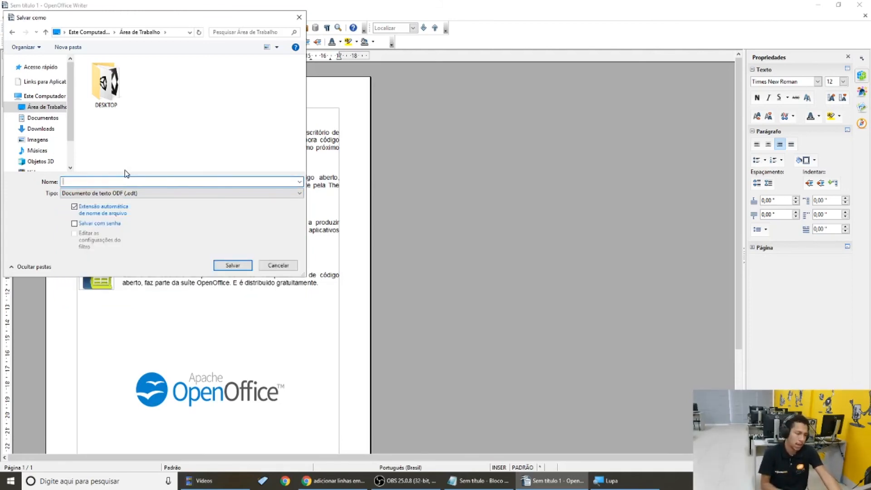
type("Aul")
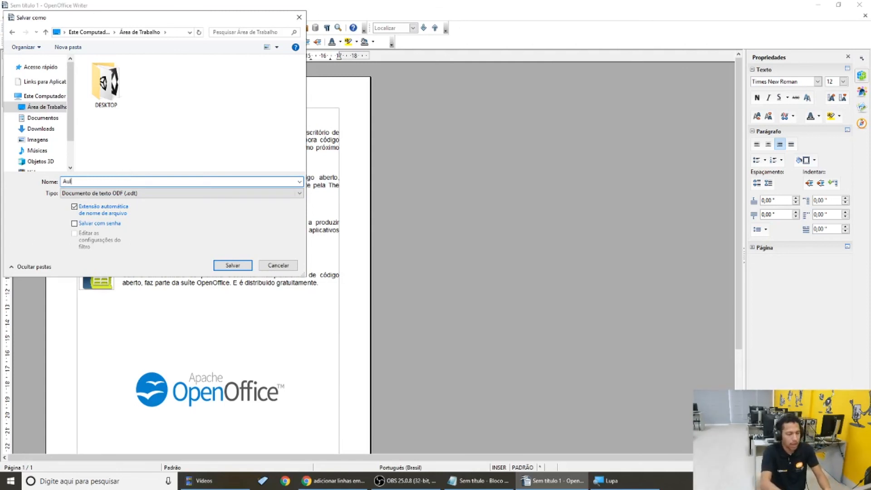
type("a de Writer - OpenOffice")
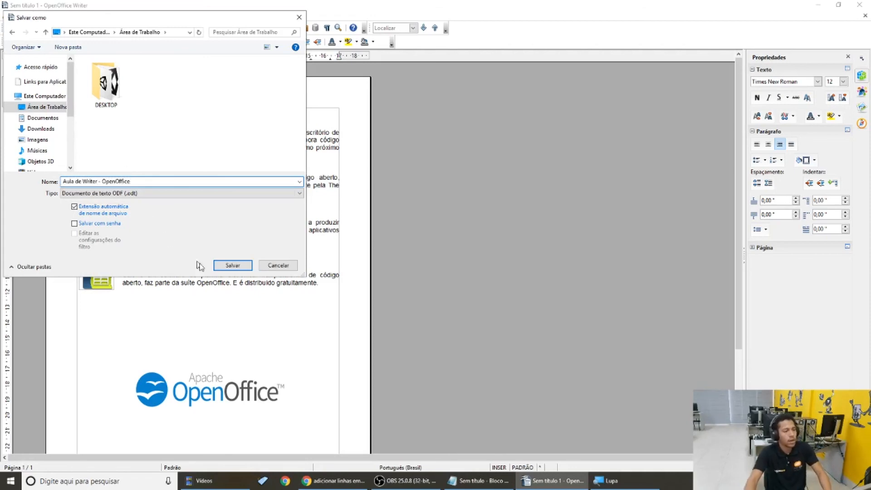
left_click(235, 267)
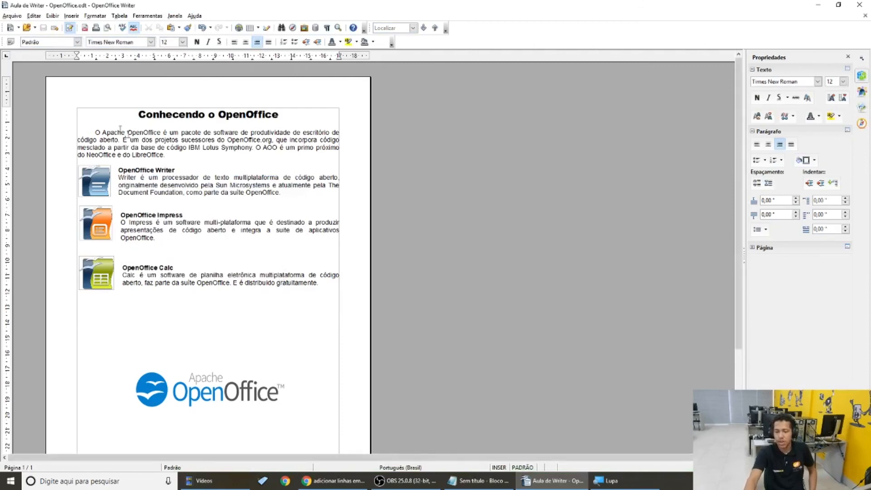
Export all pages as the PDF "Aula de Writer - OpenOffice" to Área de Trabalho and minimise the document window.
left_click(7, 17)
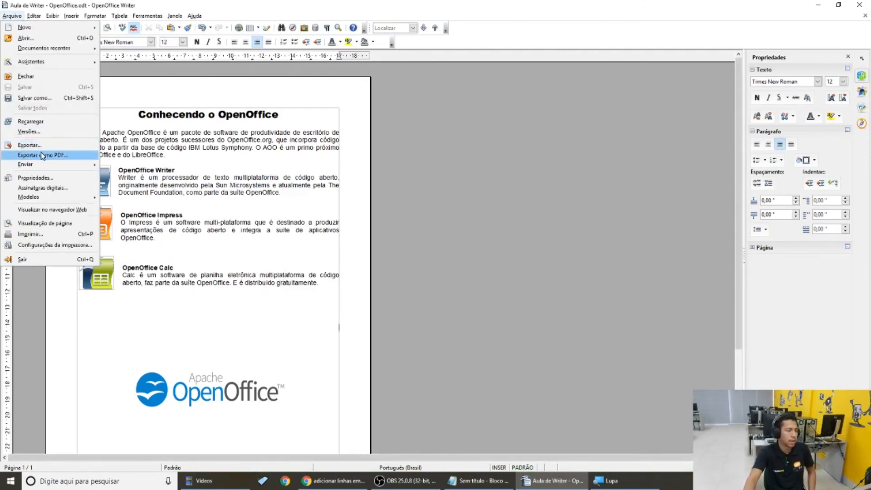
left_click(41, 153)
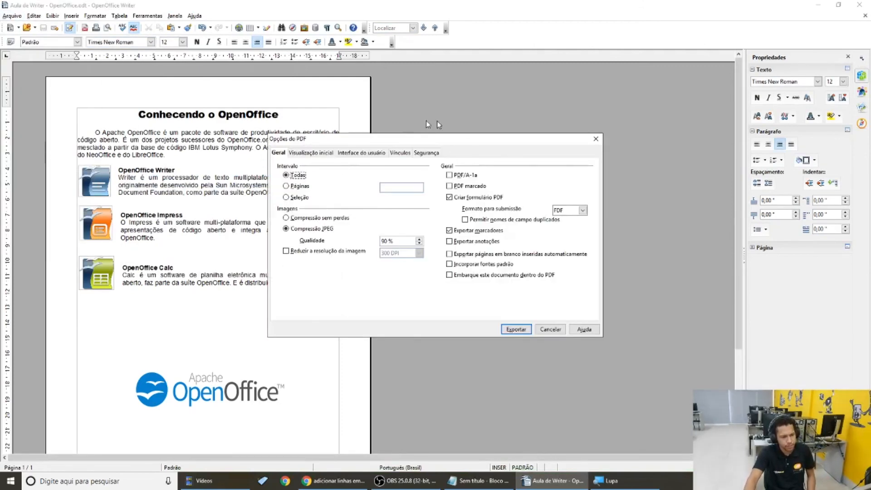
left_click(515, 329)
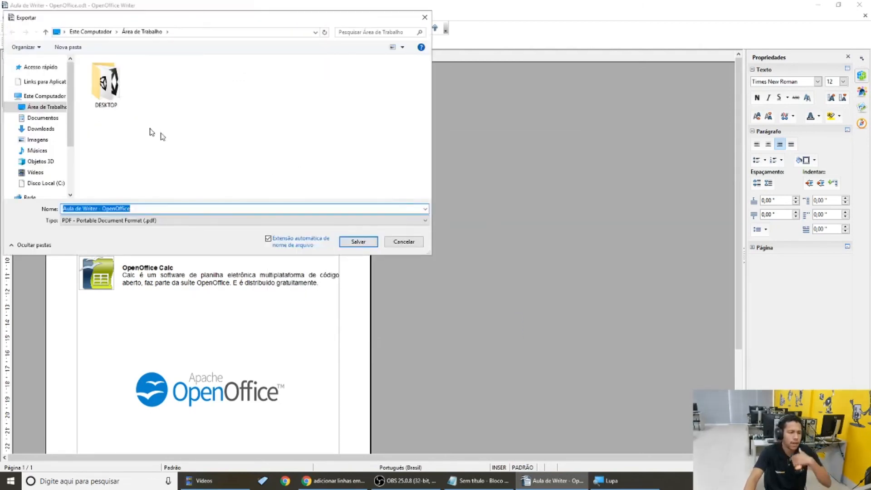
left_click(36, 107)
left_click(351, 242)
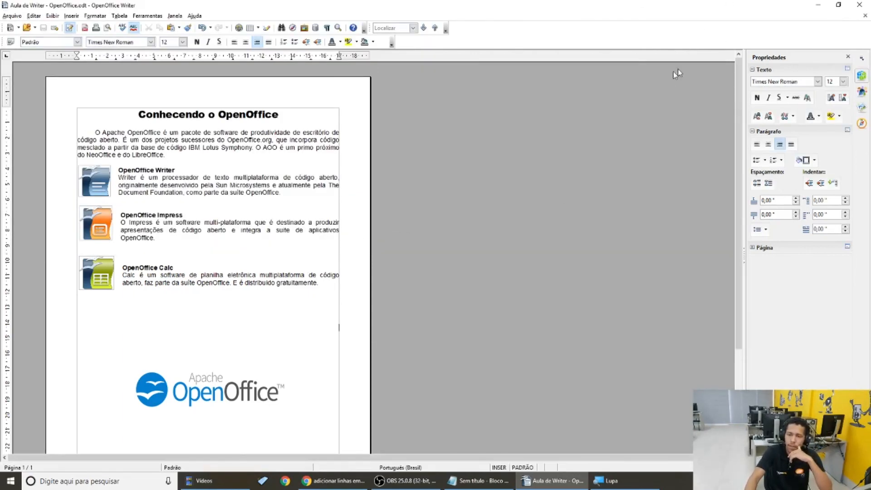
left_click(818, 6)
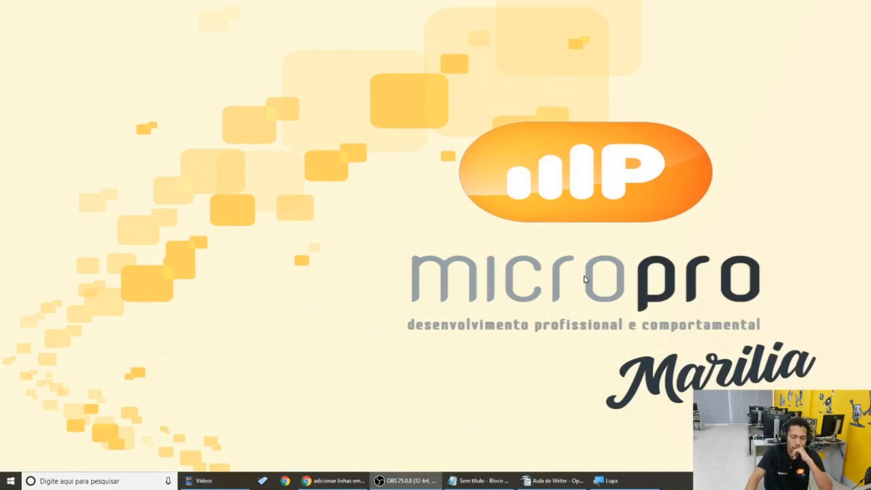
Turn on the display of icons on the Windows desktop.
right_click(529, 325)
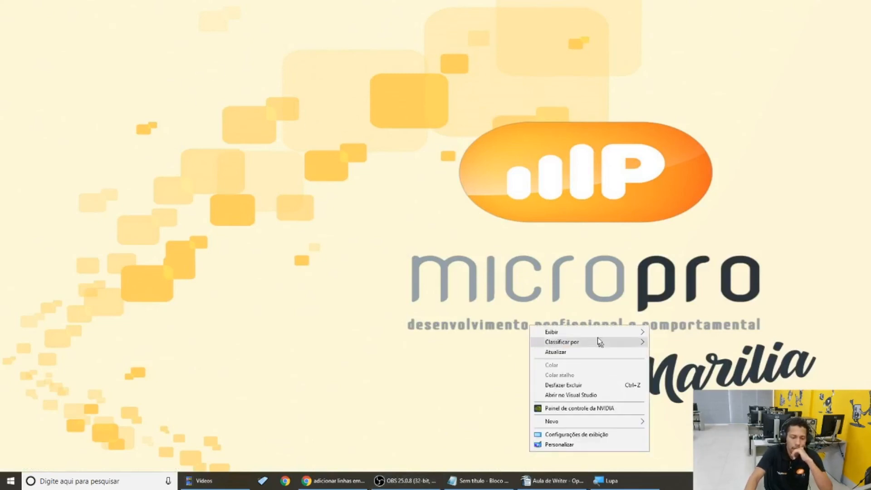
mouse_move(592, 331)
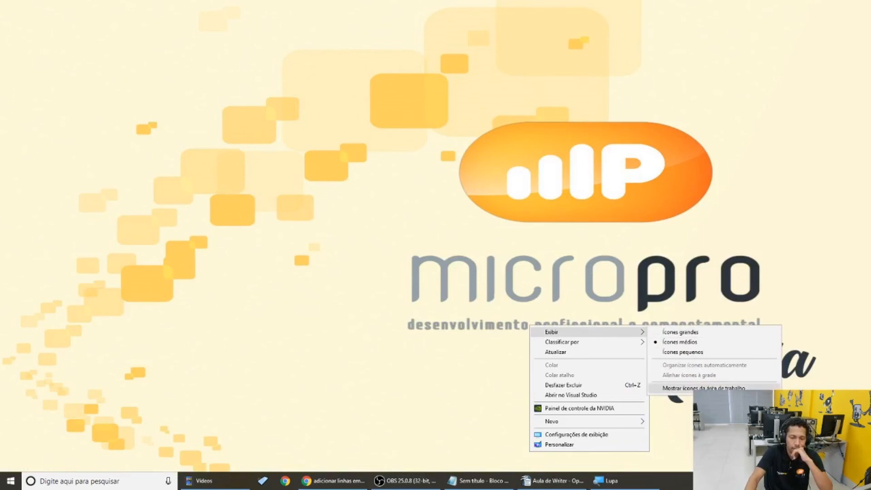
left_click(678, 388)
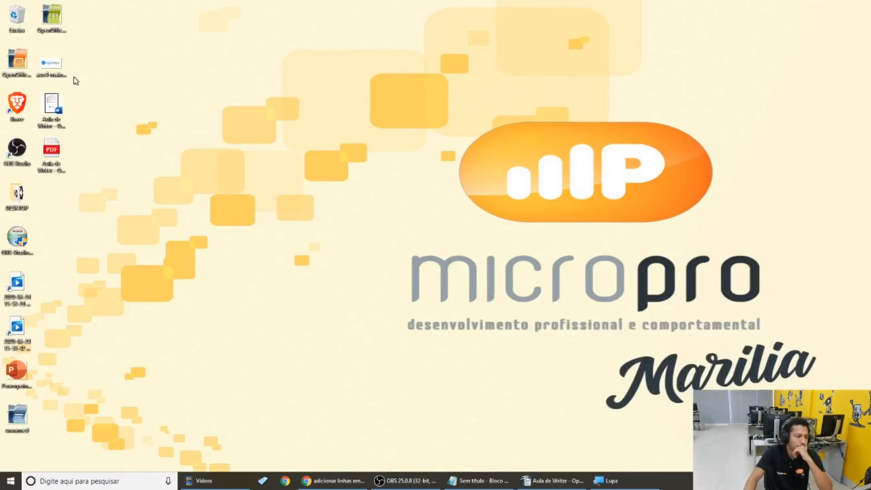
Open the exported PDF "Aula de Writer - OpenOffice" from the desktop with Google Chrome.
left_click(52, 157)
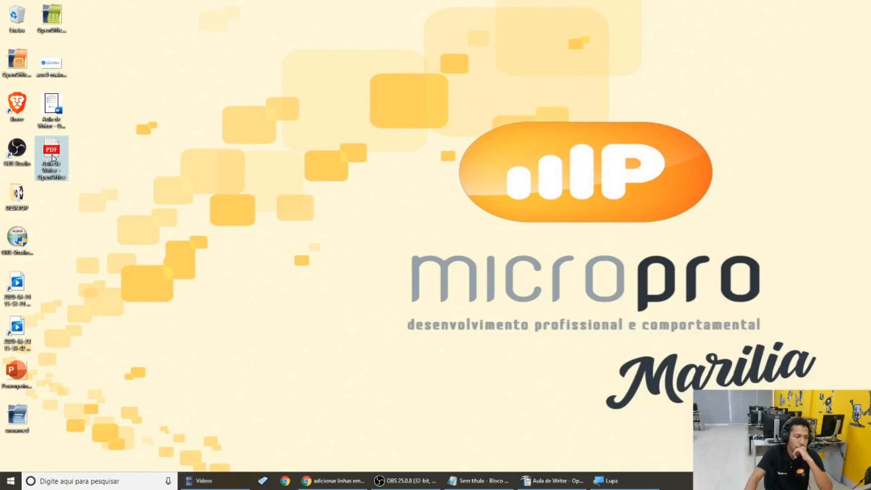
double_click(52, 157)
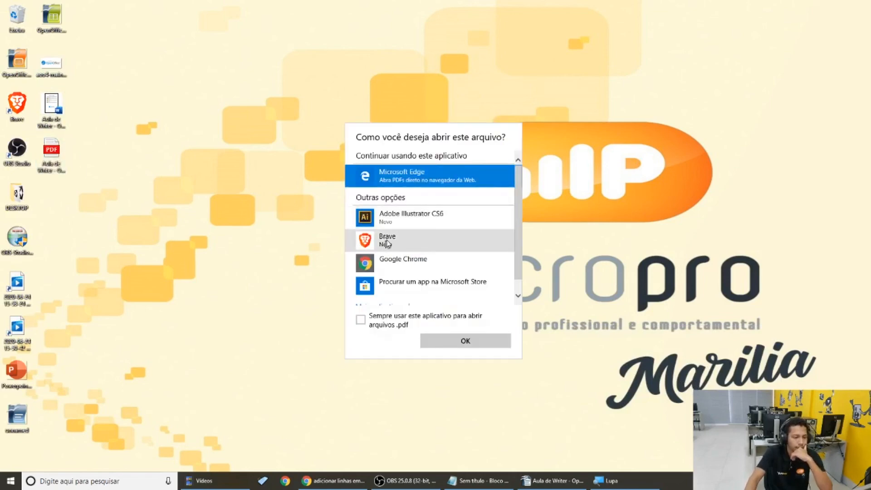
left_click(412, 264)
left_click(459, 343)
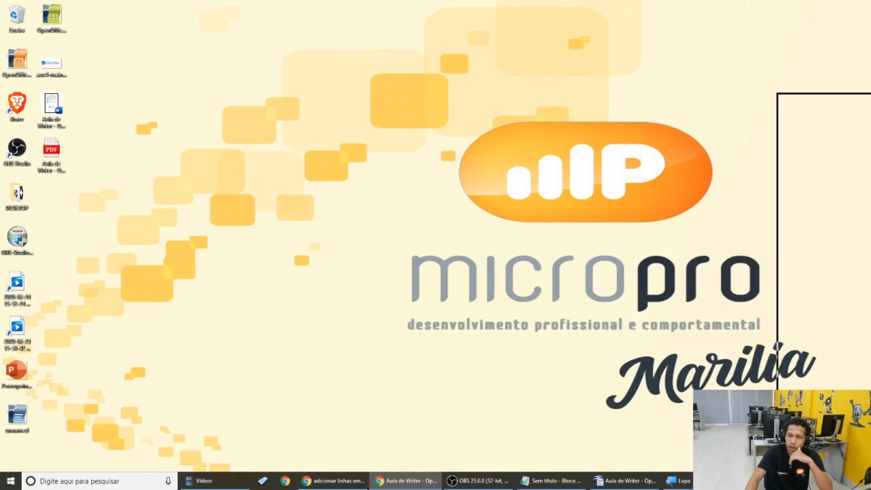
Review the exported PDF page from the title to the author credit, then close the browser window.
scroll(389, 222, "down", 2)
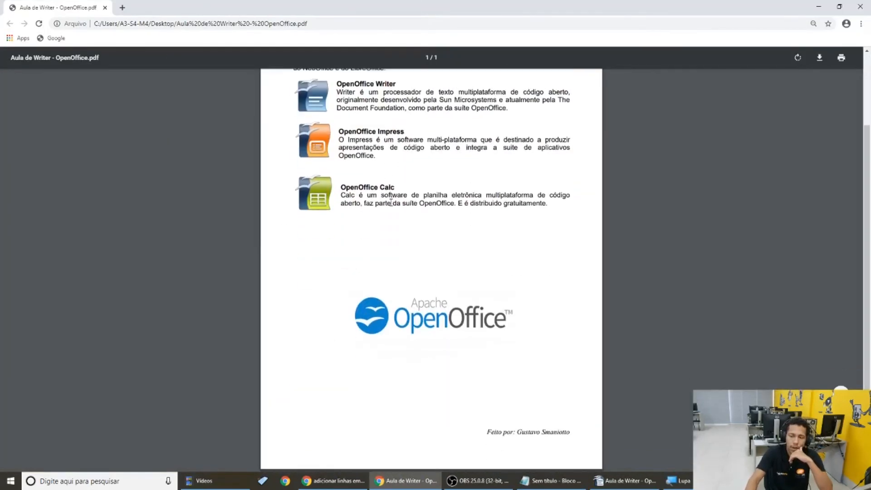
scroll(412, 275, "up", 2)
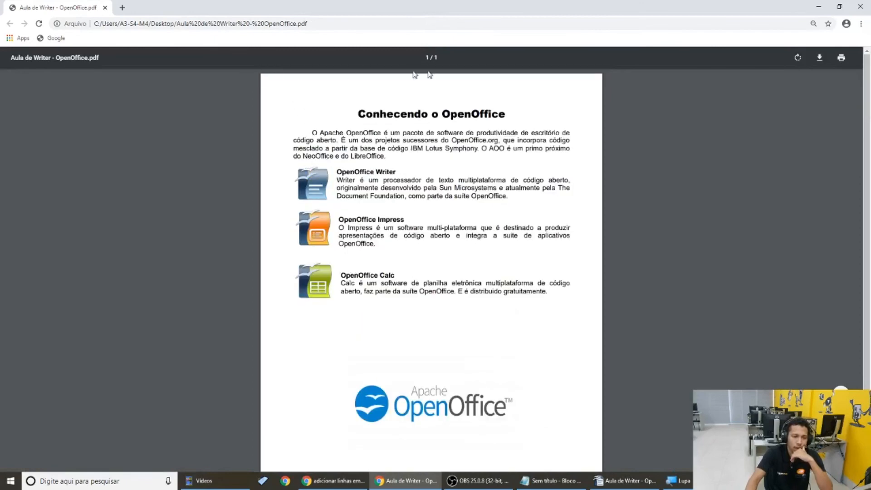
scroll(456, 254, "down", 2)
scroll(458, 290, "up", 1)
scroll(459, 311, "up", 1)
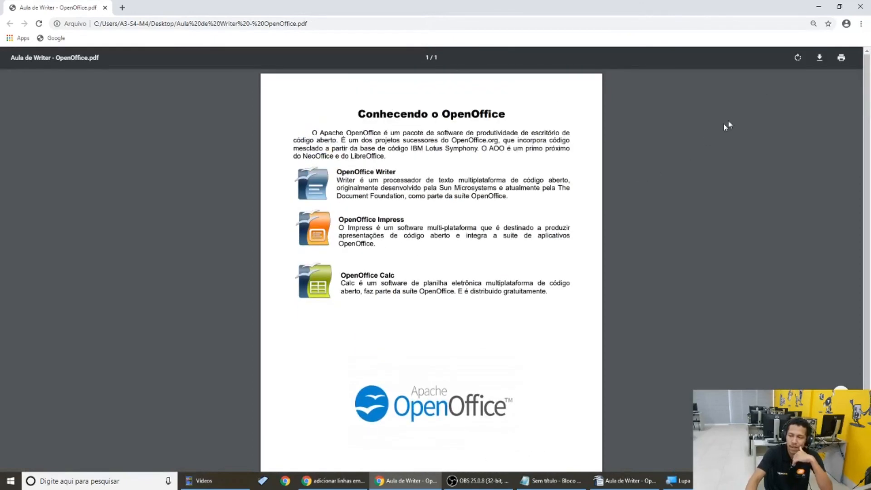
scroll(475, 233, "down", 2)
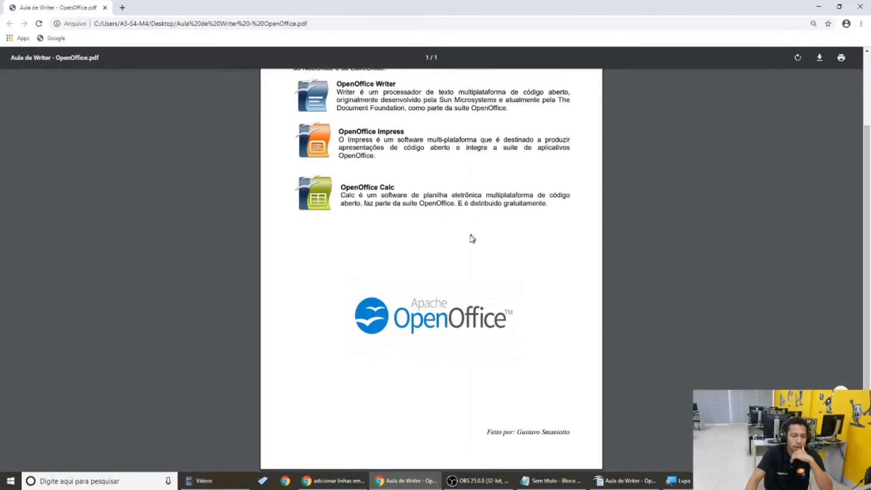
scroll(463, 240, "up", 2)
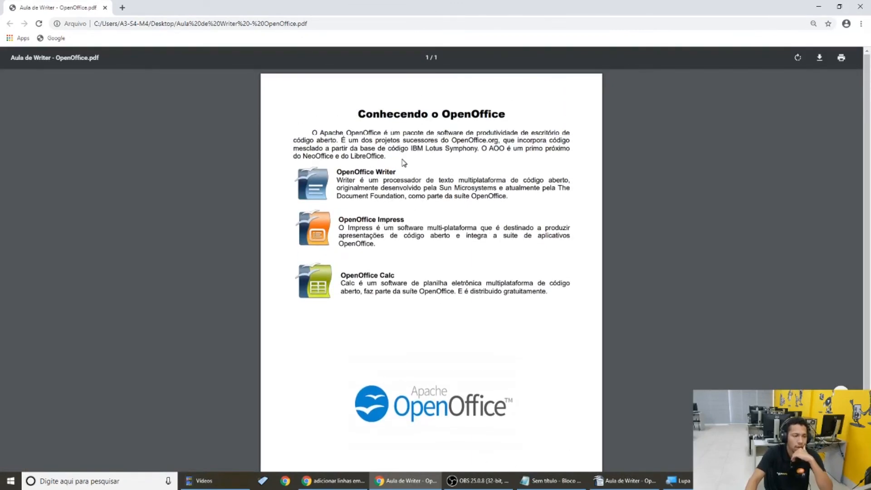
left_click(861, 5)
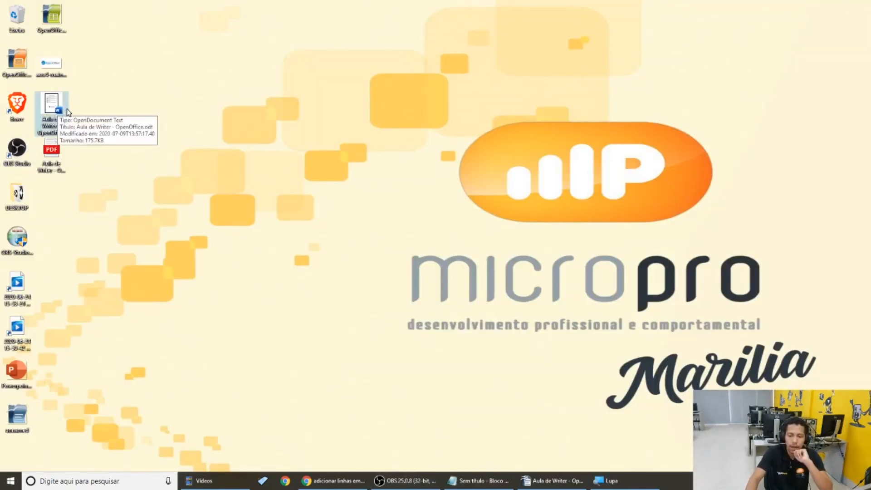
Open the desktop's ODT file "Aula de Writer - OpenOffice" with OpenOffice Writer and bring its document window to the front.
right_click(43, 107)
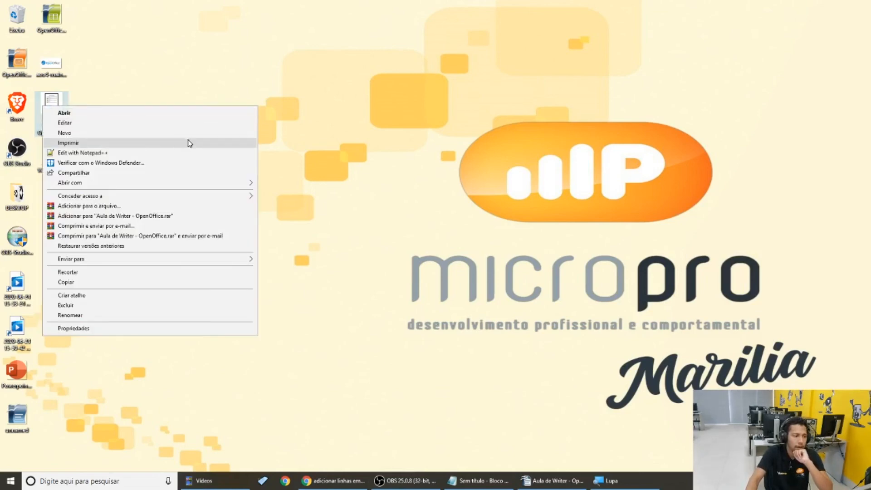
mouse_move(175, 183)
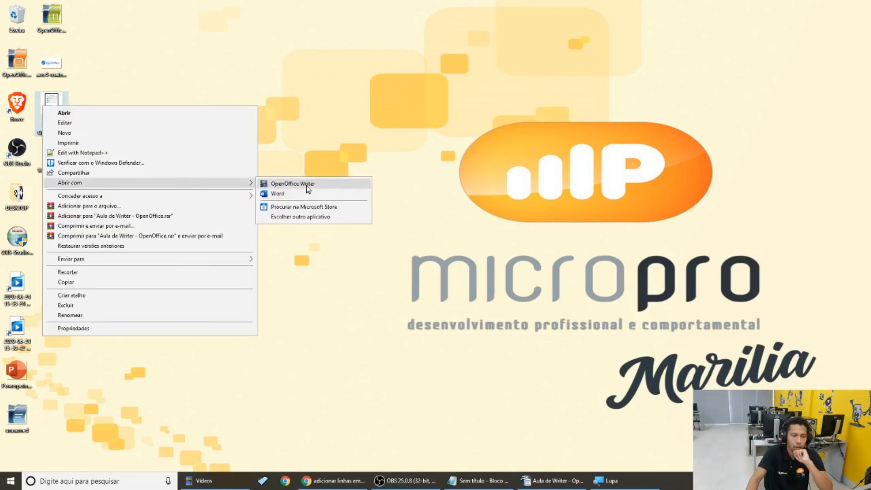
left_click(292, 183)
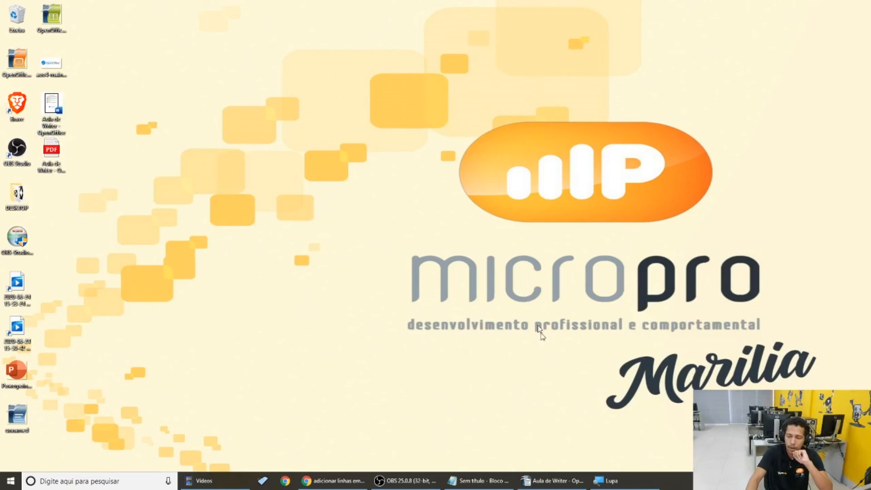
left_click(551, 480)
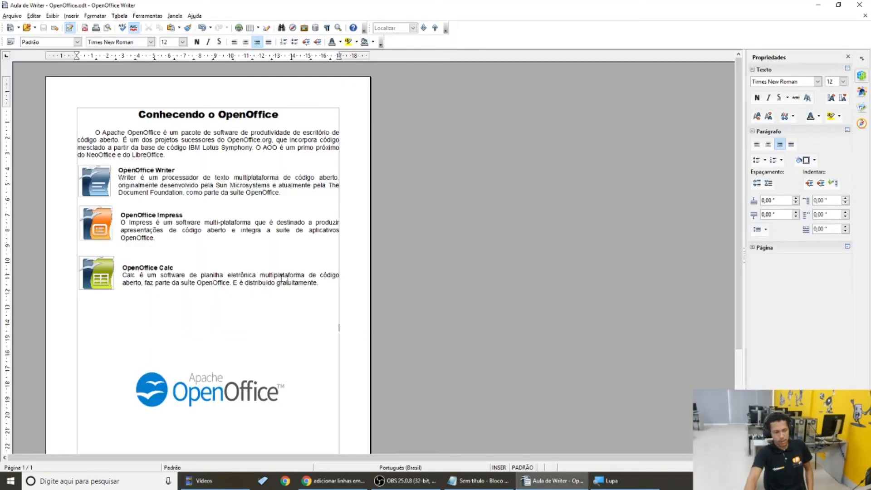
Close the Propriedades sidebar and place the text cursor at the end of the "OpenOffice Calc" heading.
left_click(847, 56)
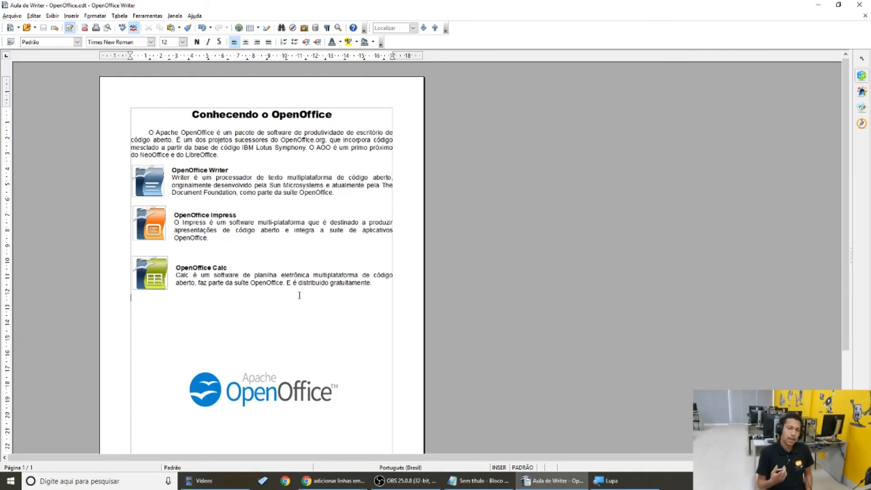
left_click(234, 274)
left_click(249, 269)
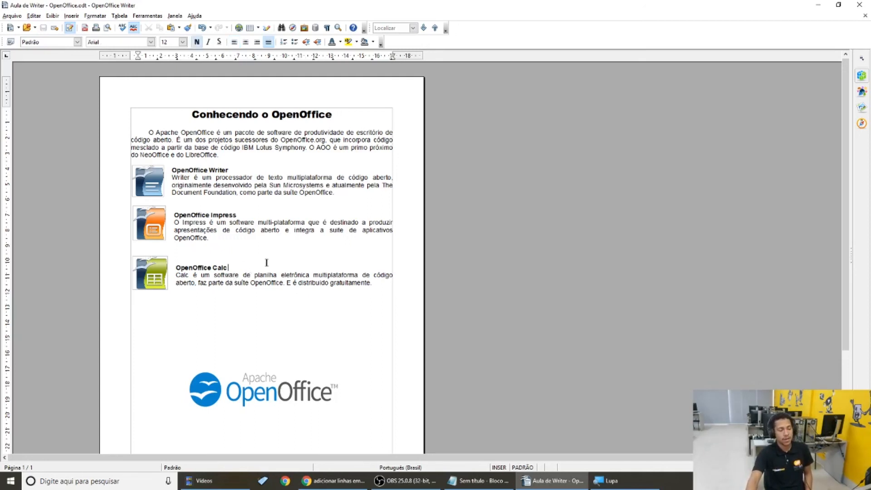